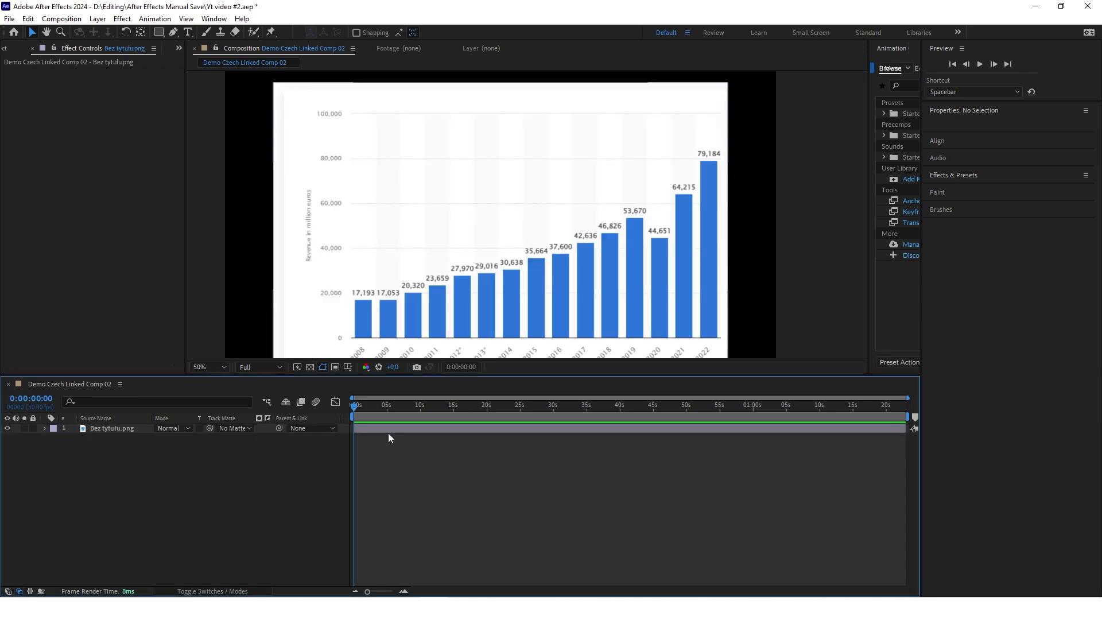
- Set the opacity of the chart image layer to 10%
click(122, 428)
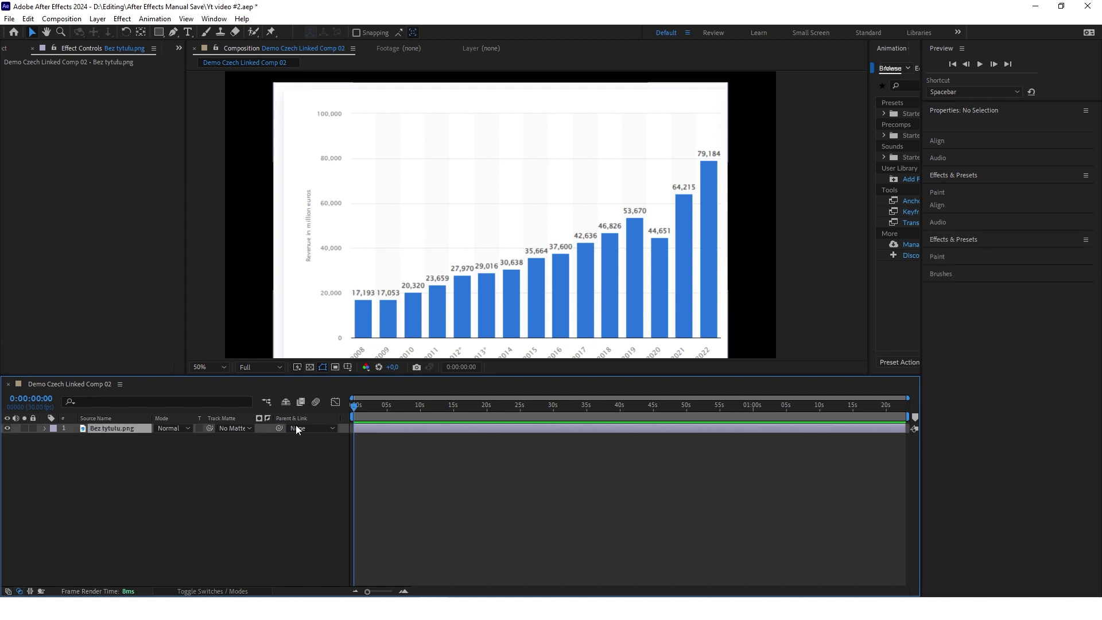
key(t)
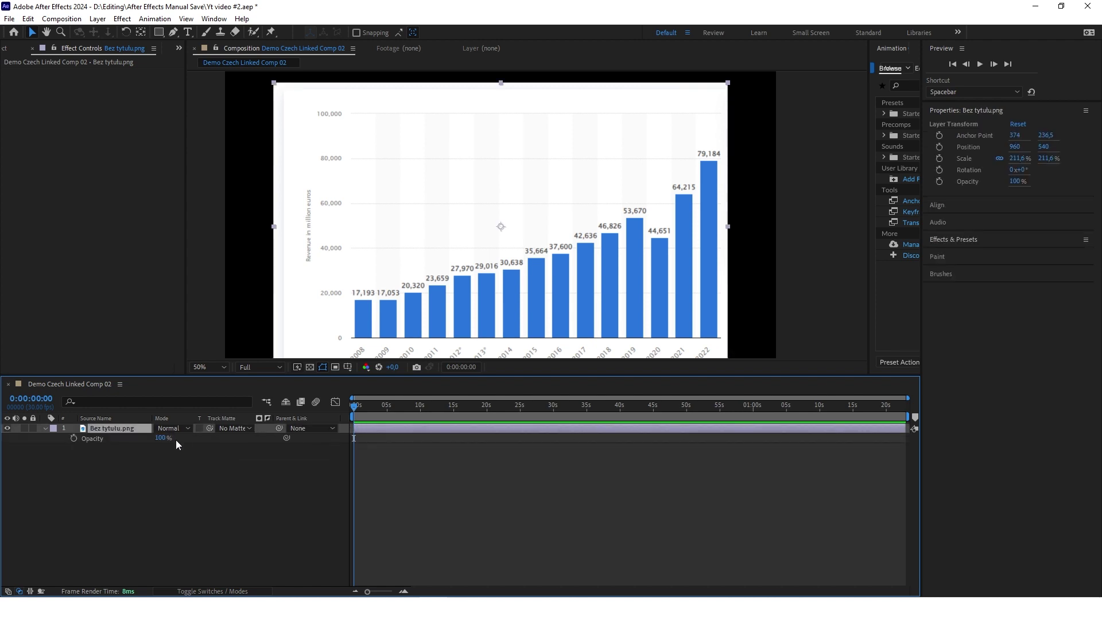
click(163, 438)
text(10)
key(Return)
- Draw a straight horizontal line with the Pen tool along the chart's zero baseline, from before the 2008 bar to past the 2022 bar
scroll(497, 267, down, 1)
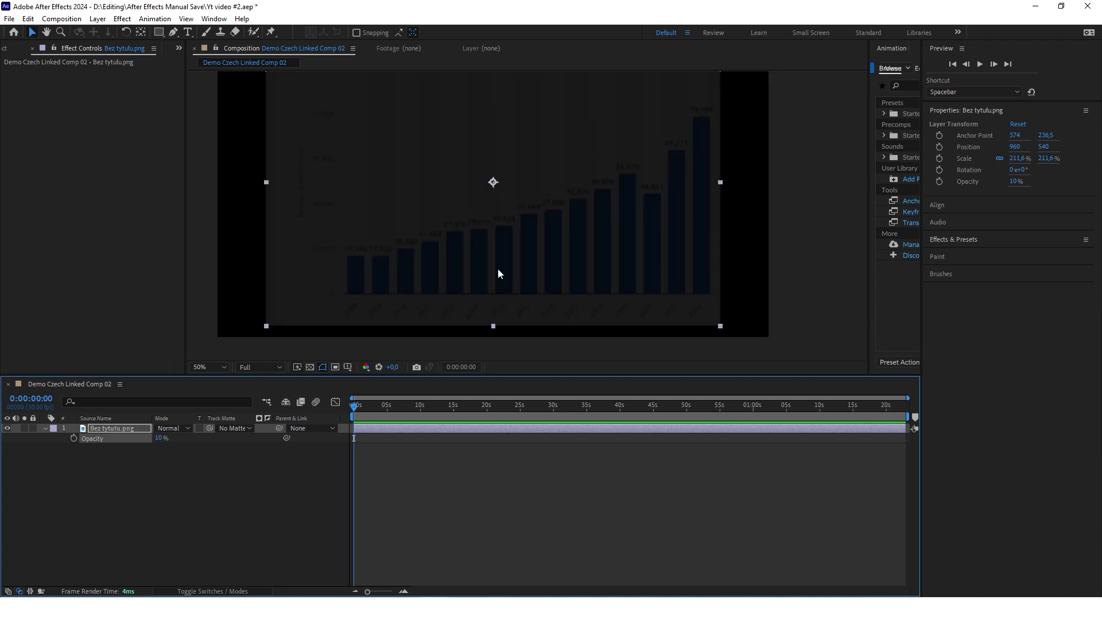
click(795, 241)
drag(795, 241, 774, 271)
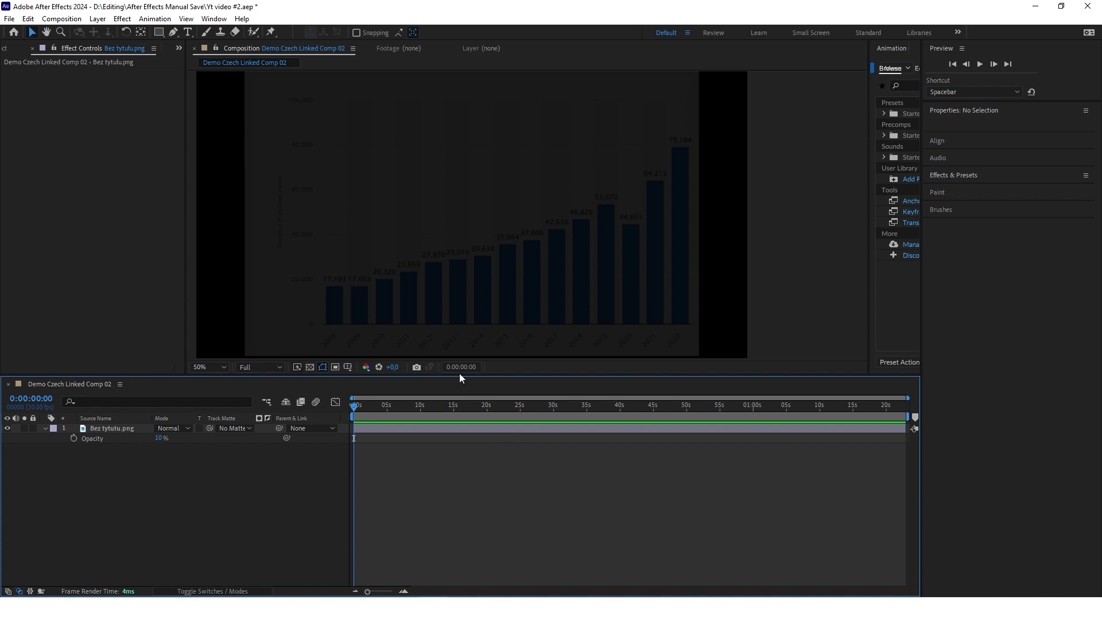
click(171, 34)
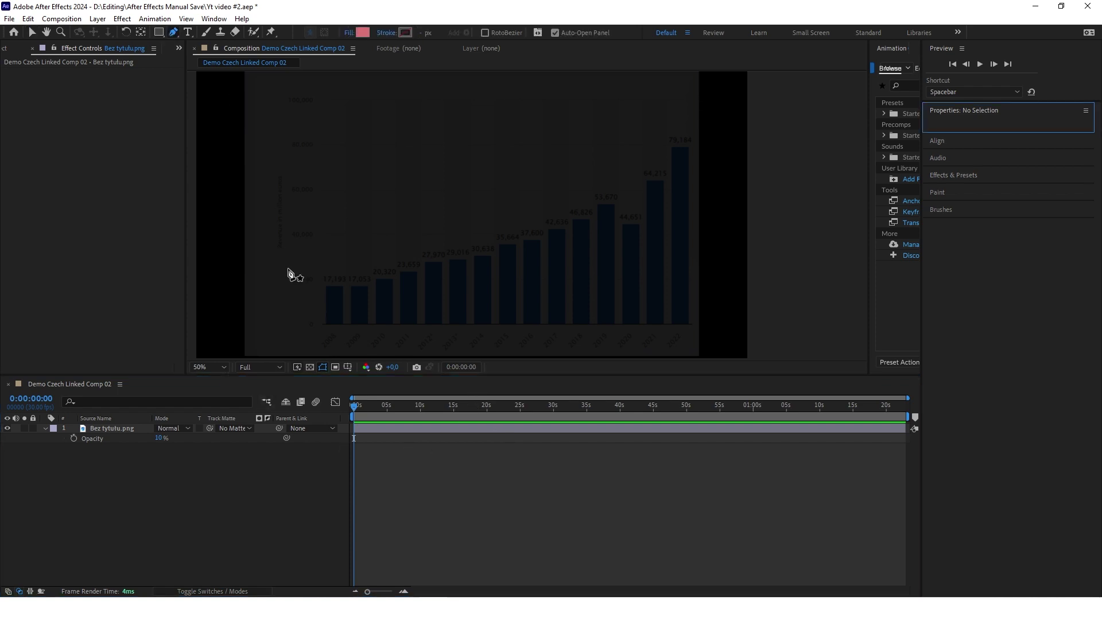
scroll(328, 295, up, 4)
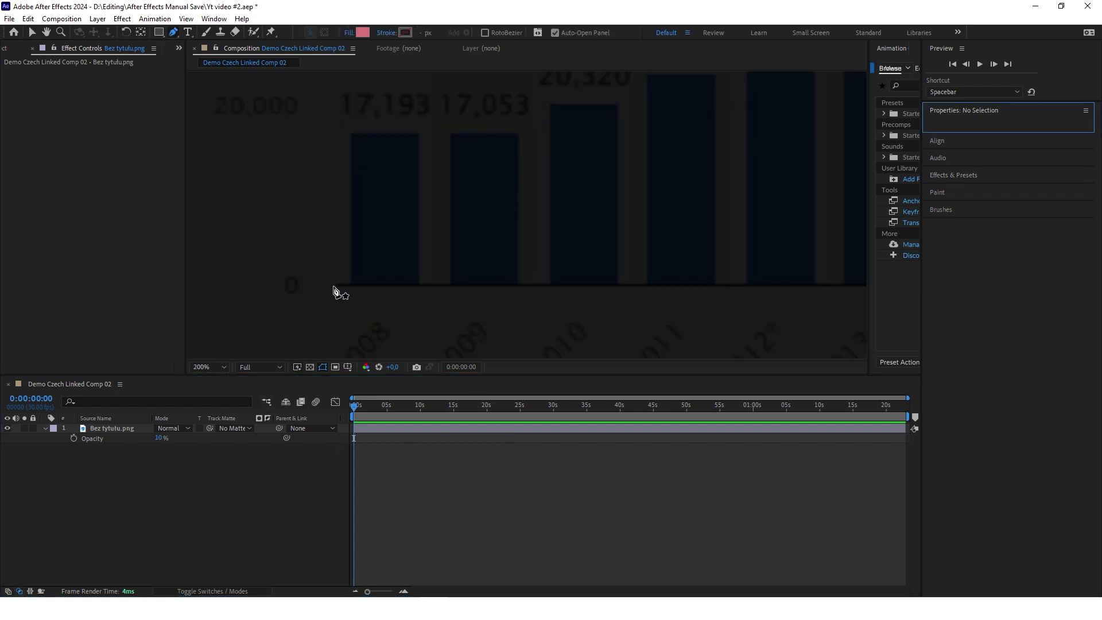
scroll(336, 287, down, 4)
click(335, 285)
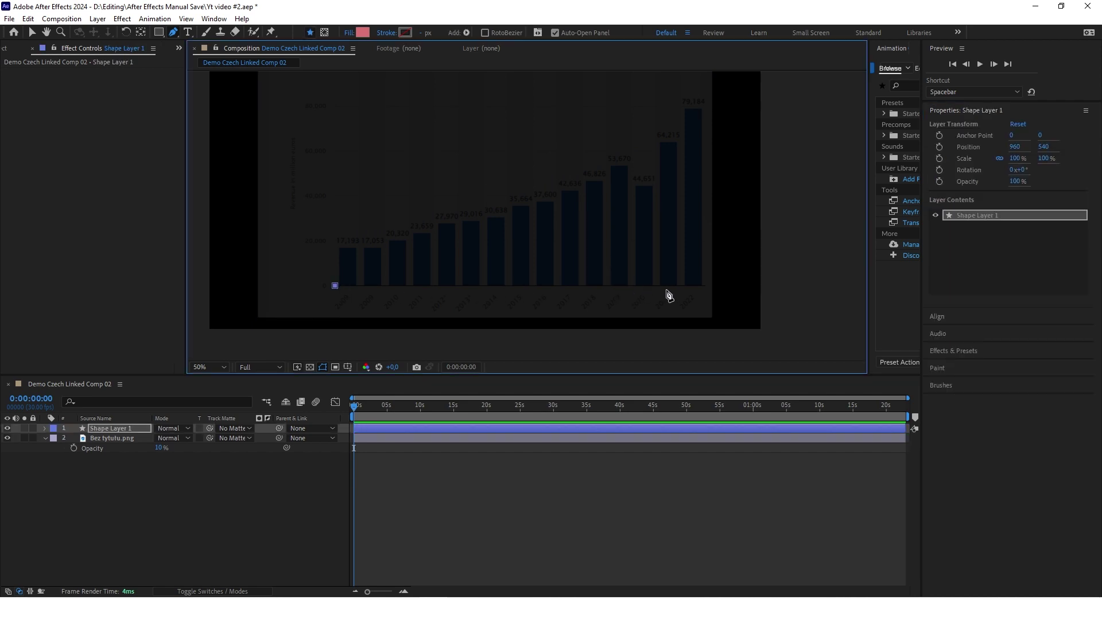
click(708, 285)
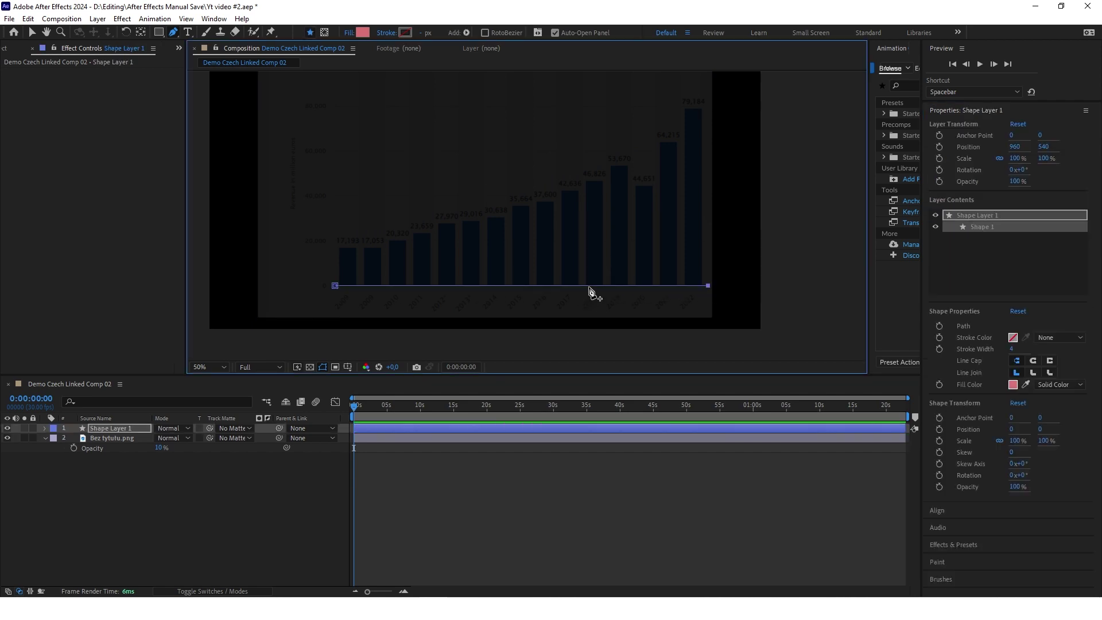
- Remove the fill from the baseline shape by setting its fill type to None
drag(589, 287, 664, 295)
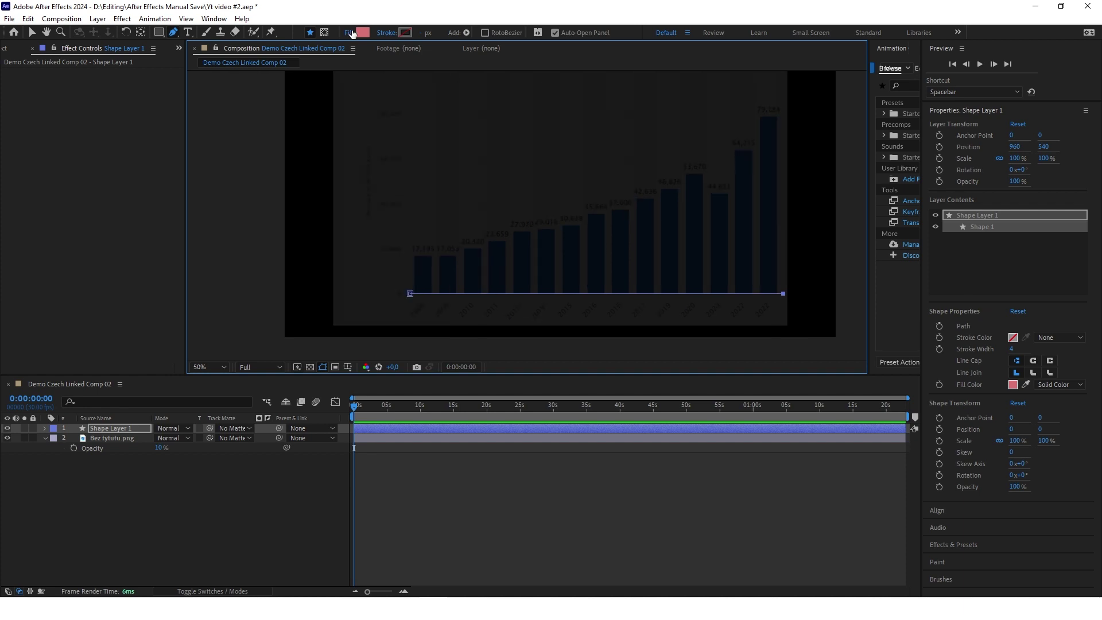
click(350, 33)
click(493, 272)
click(541, 341)
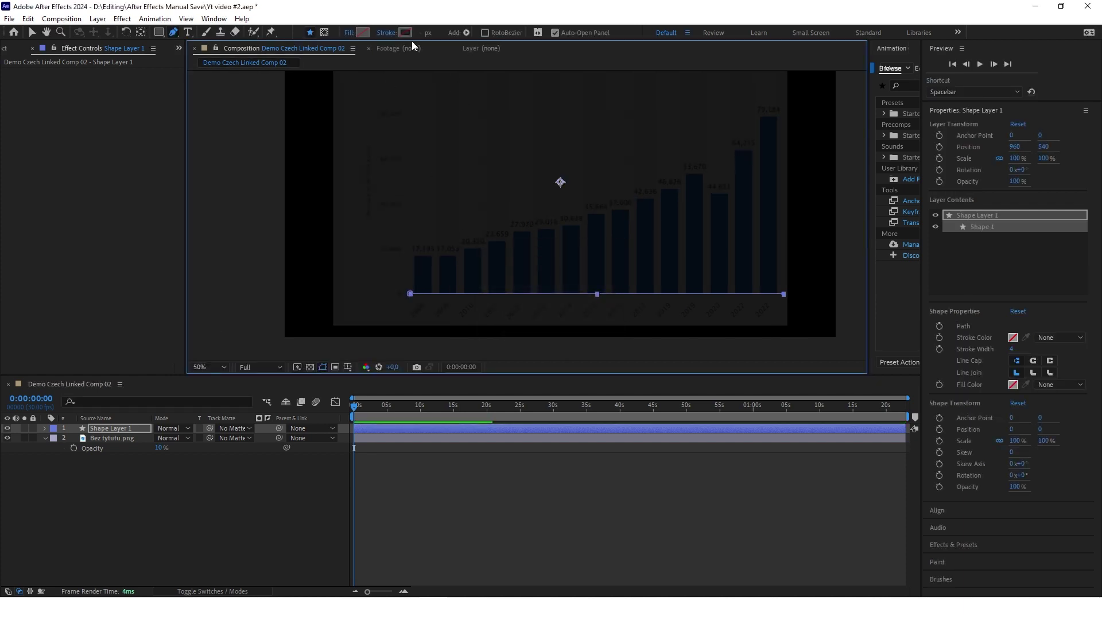
- Give the baseline shape a solid black stroke 3 px wide
click(385, 32)
click(506, 272)
key(Return)
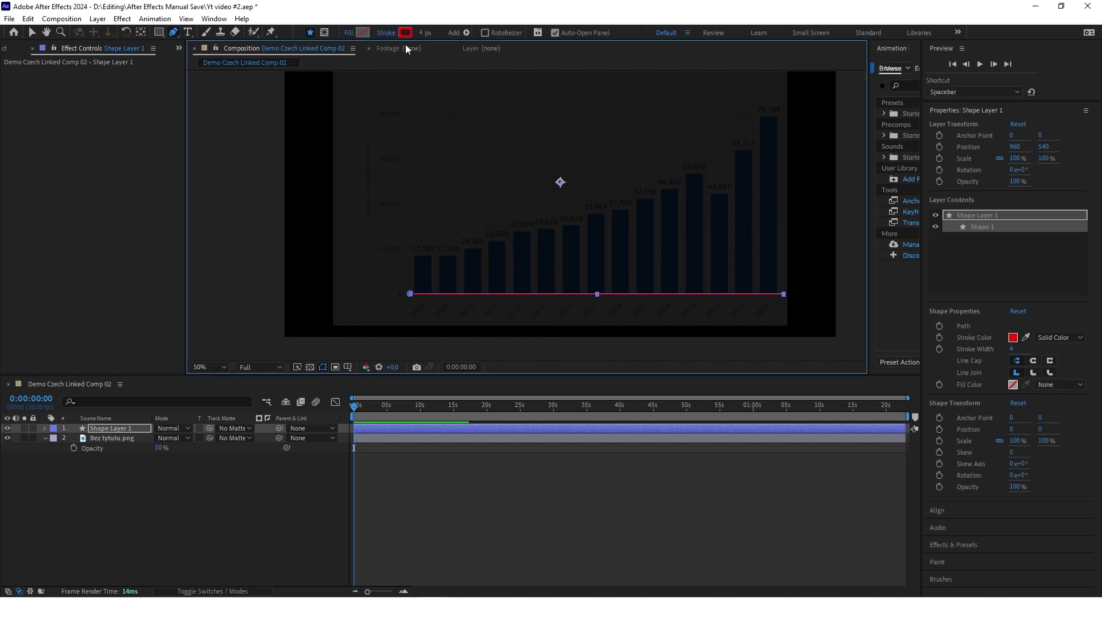
text(3)
key(Return)
click(407, 35)
click(539, 394)
key(Return)
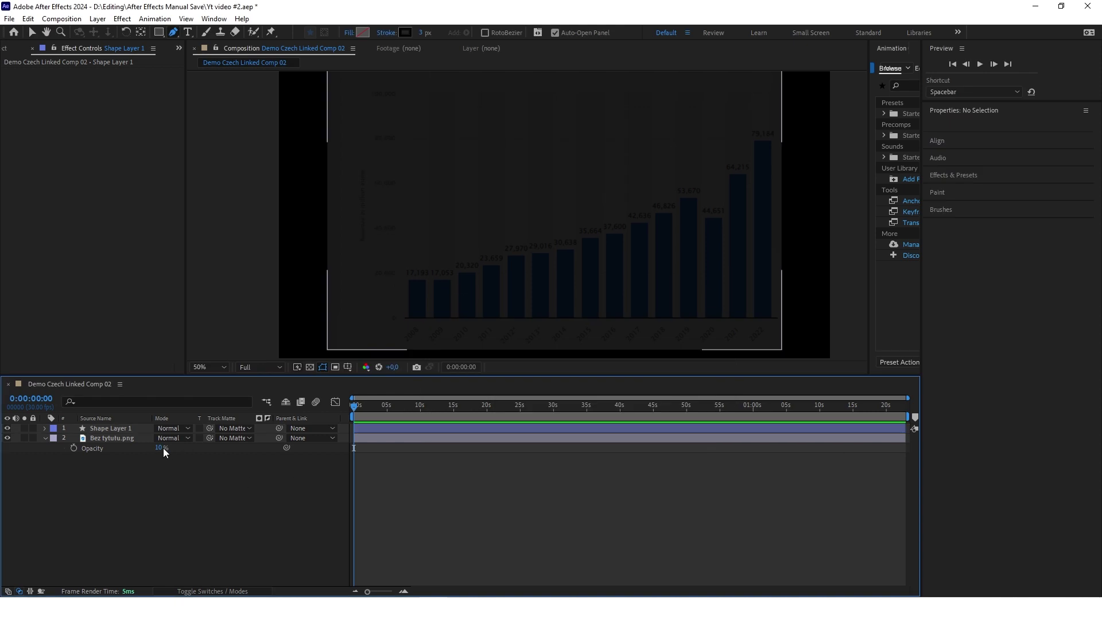
- Set the opacity of the chart image layer to 20%
text(20)
key(Return)
drag(431, 260, 427, 265)
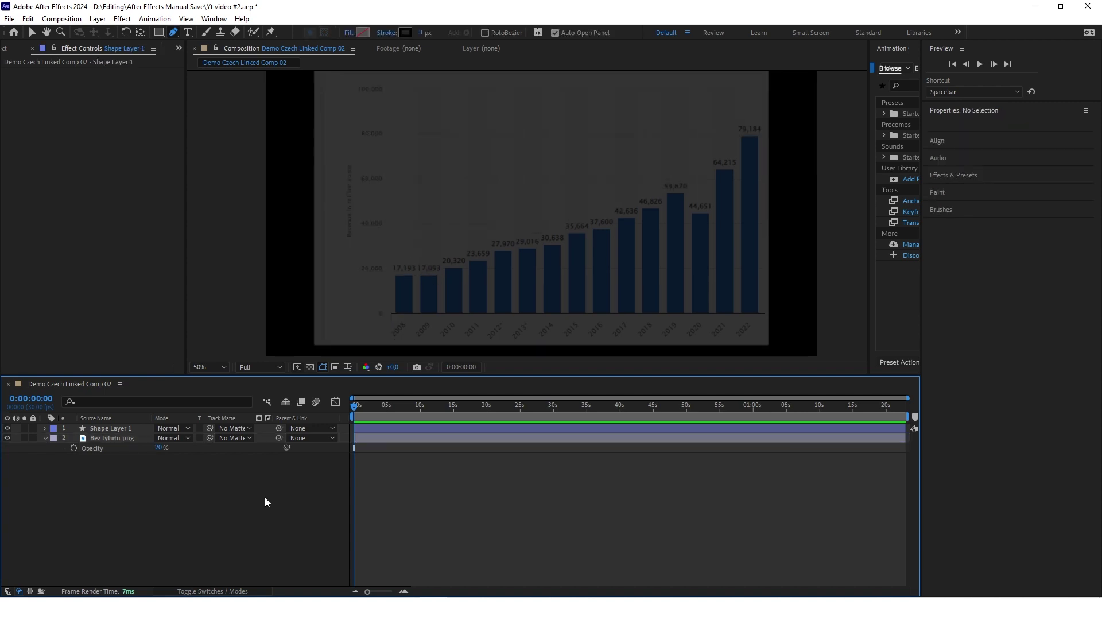
- Duplicate the baseline layer and move the copy up onto the chart's 20,000 gridline, at Y position 382
click(110, 429)
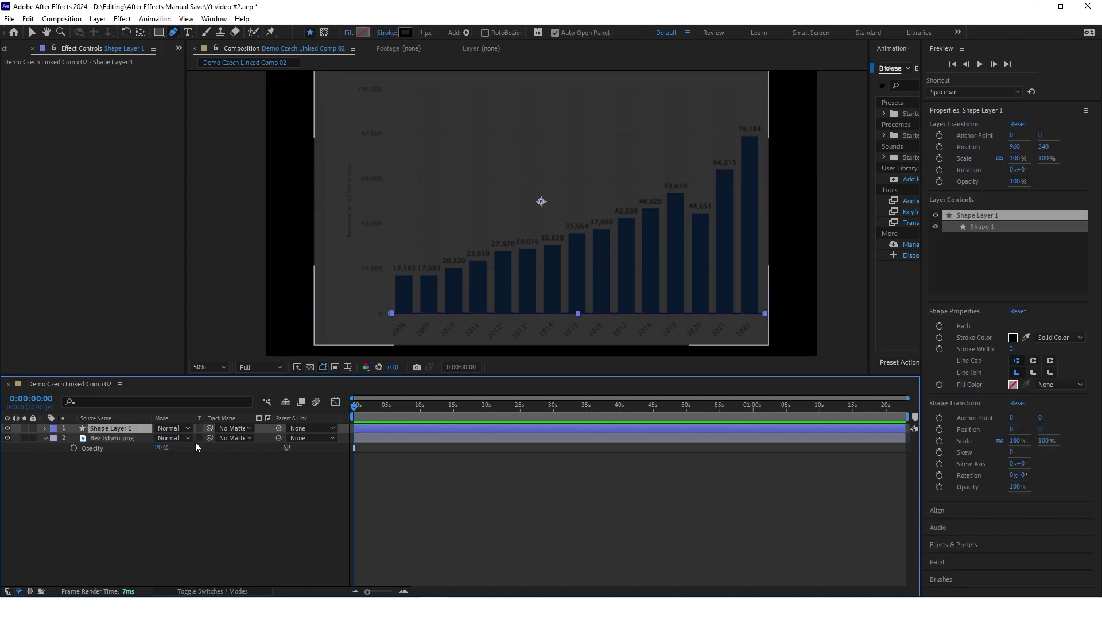
key(ctrl+d)
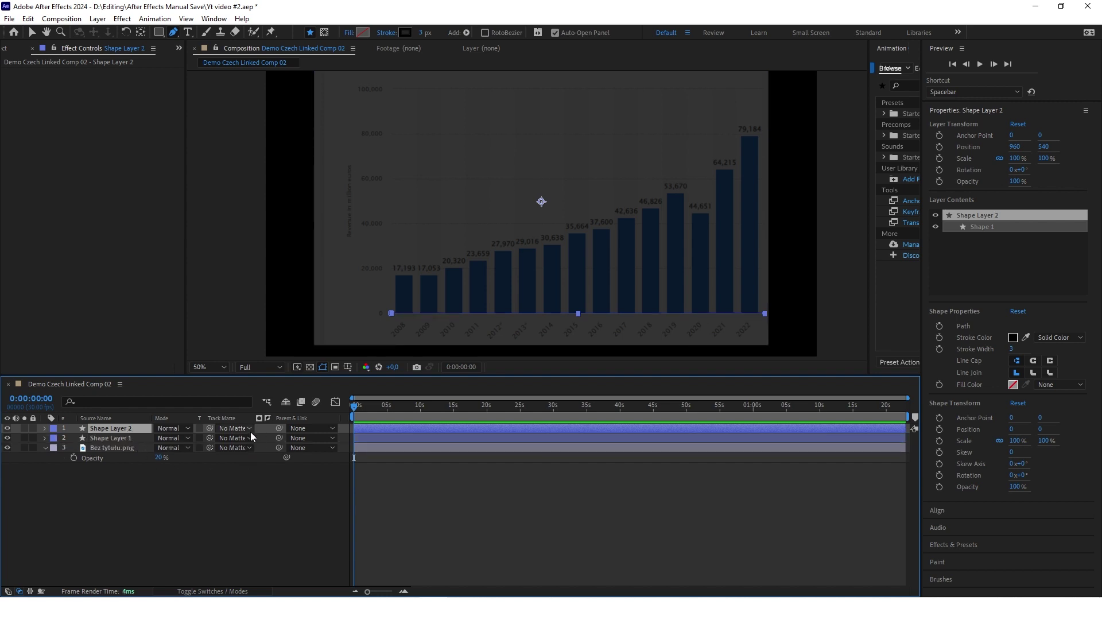
key(p)
drag(165, 438, 99, 438)
key(ctrl+z)
scroll(398, 268, up, 1)
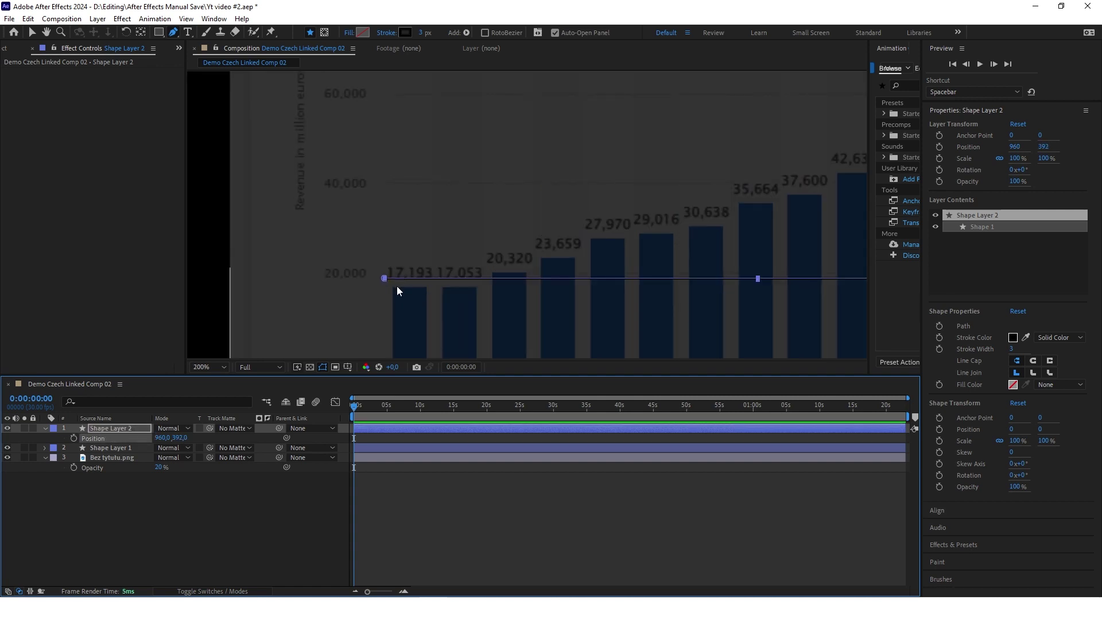
scroll(398, 286, up, 2)
mouse_move(175, 439)
mouse_down()
mouse_move(160, 439)
mouse_move(170, 438)
mouse_up()
scroll(436, 259, down, 8)
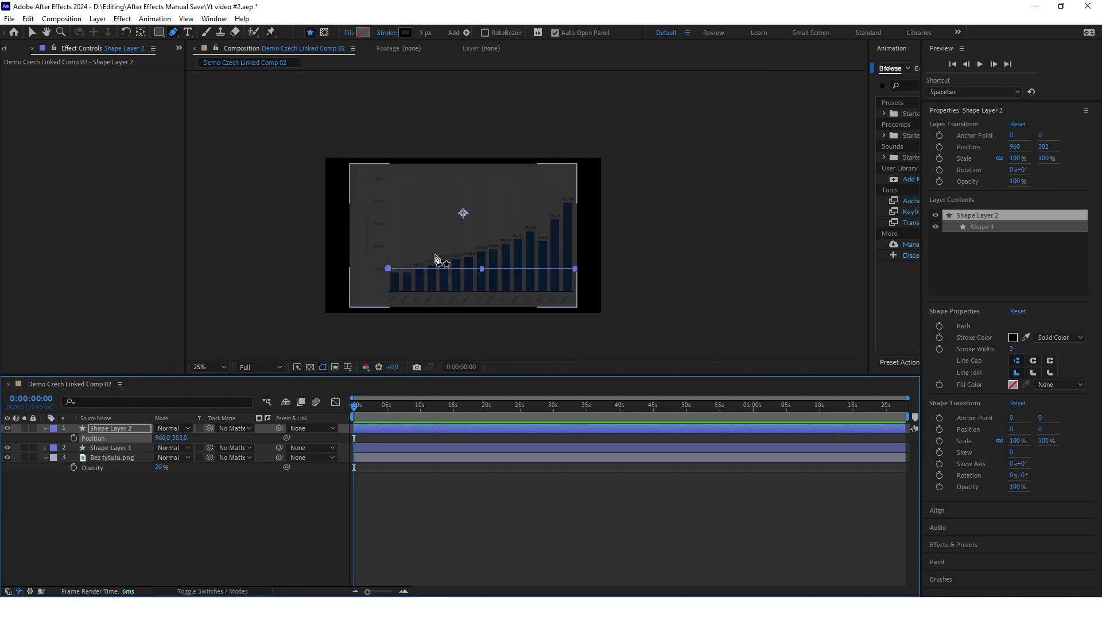
scroll(421, 239, up, 2)
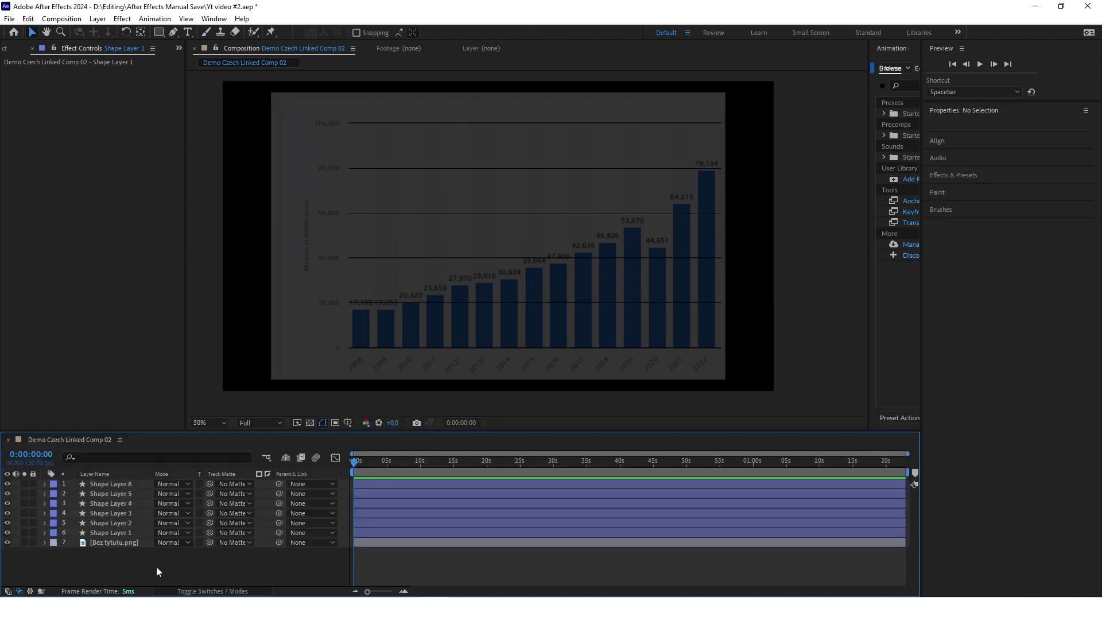
- Pre-compose the six gridline shape layers into a new composition named "horizontal lines"
drag(157, 566, 124, 489)
right_click(141, 484)
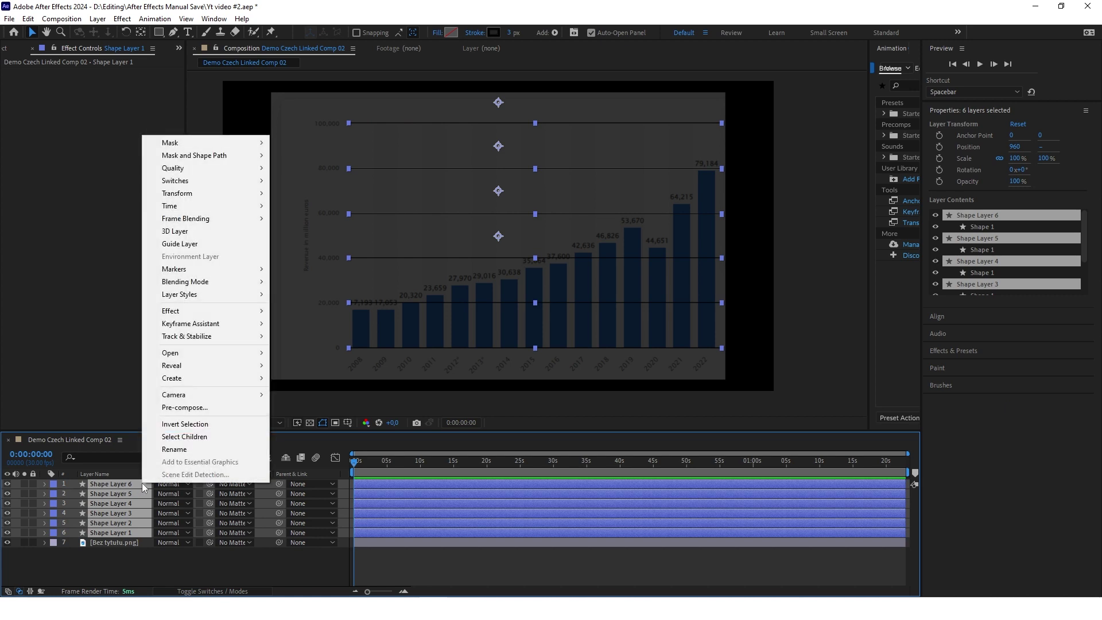
click(199, 406)
text(horizontal lines)
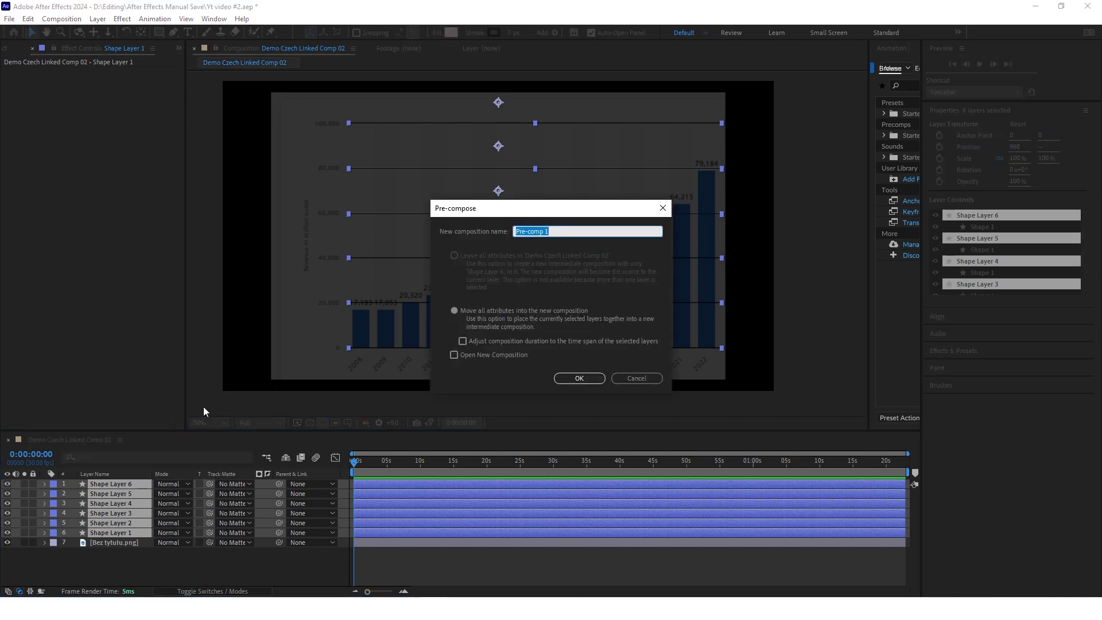
key(Return)
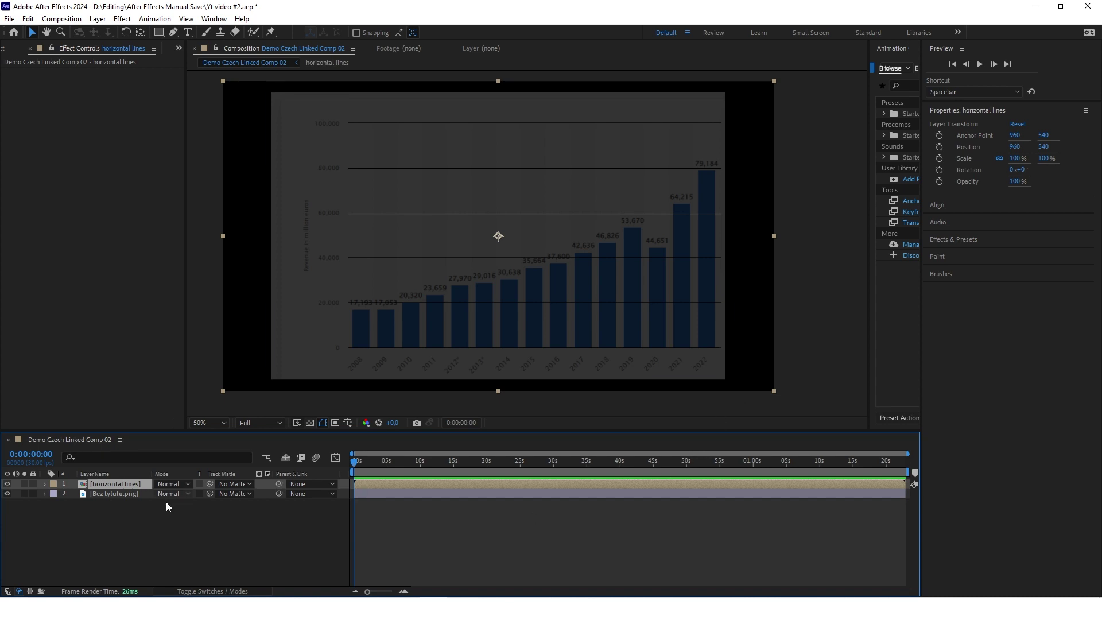
- Draw a vertical line with the Pen tool through the middle of the 2008 bar, from the baseline to the bar's top
click(166, 533)
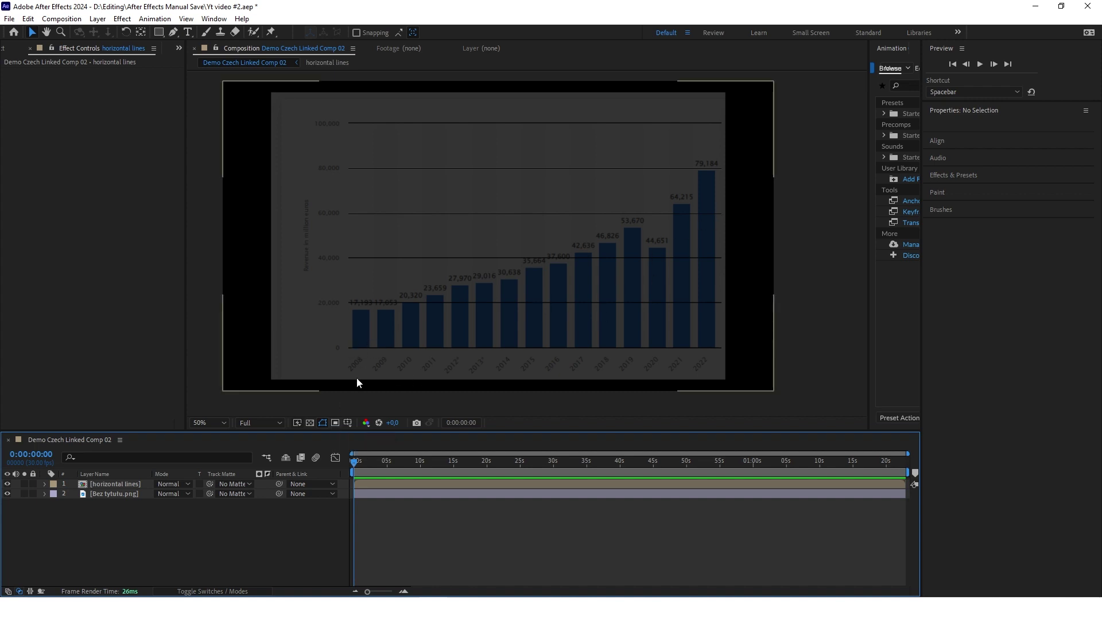
scroll(503, 290, down, 2)
scroll(452, 278, up, 4)
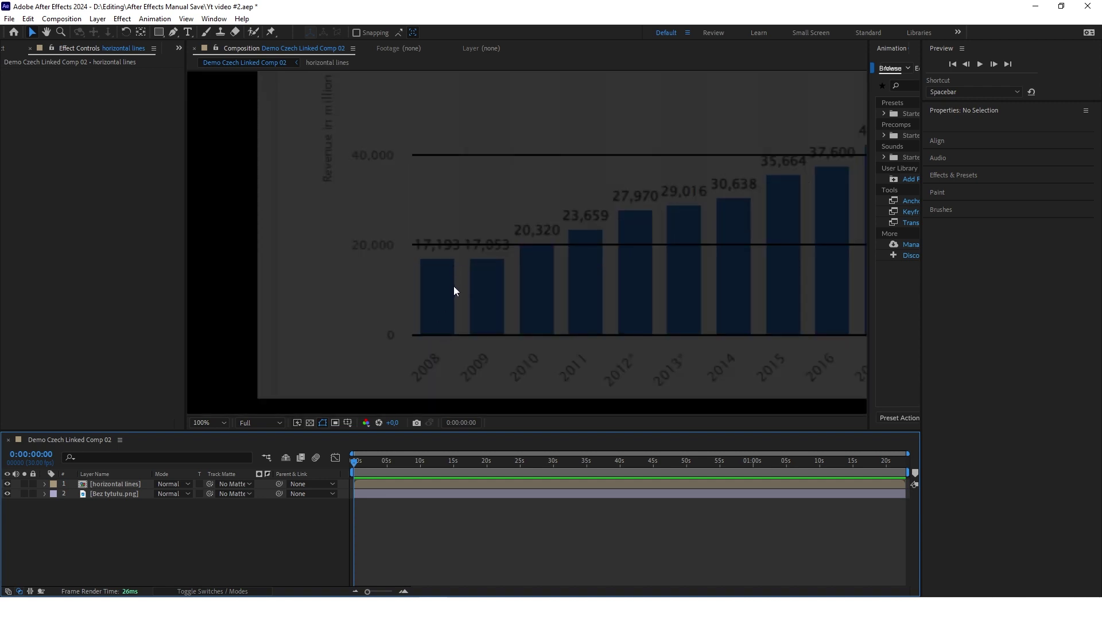
key(g)
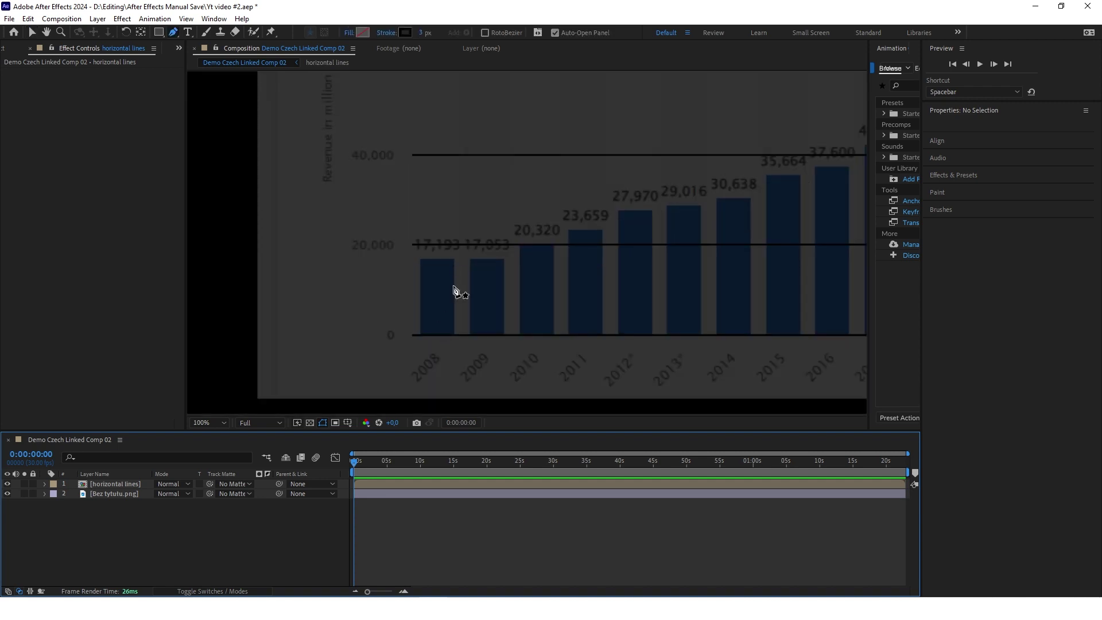
scroll(445, 336, up, 1)
click(427, 334)
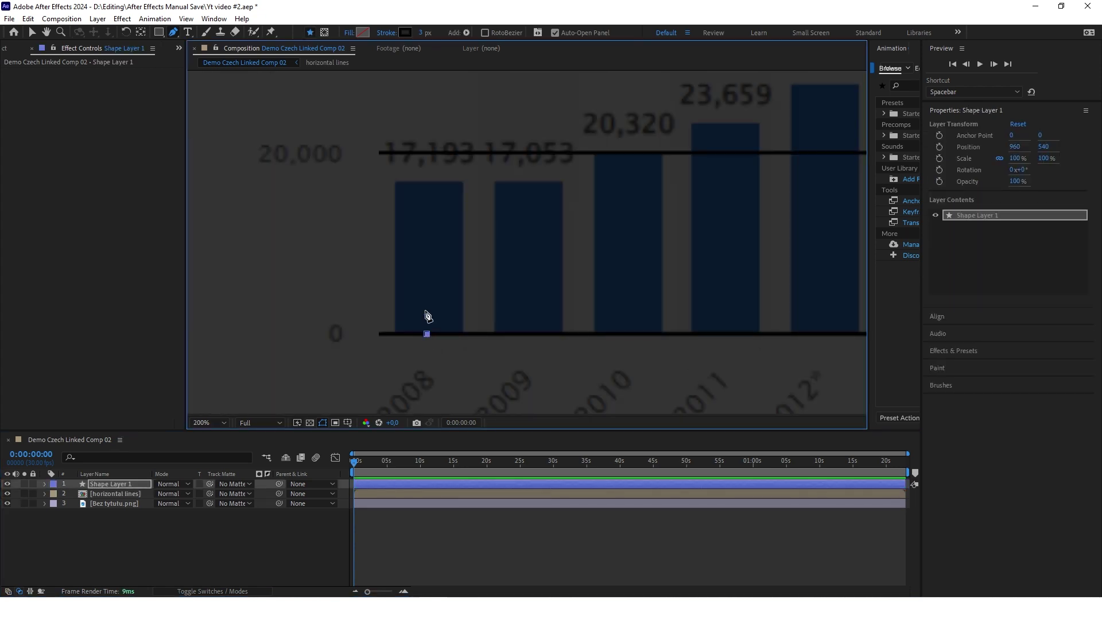
shift+click(427, 183)
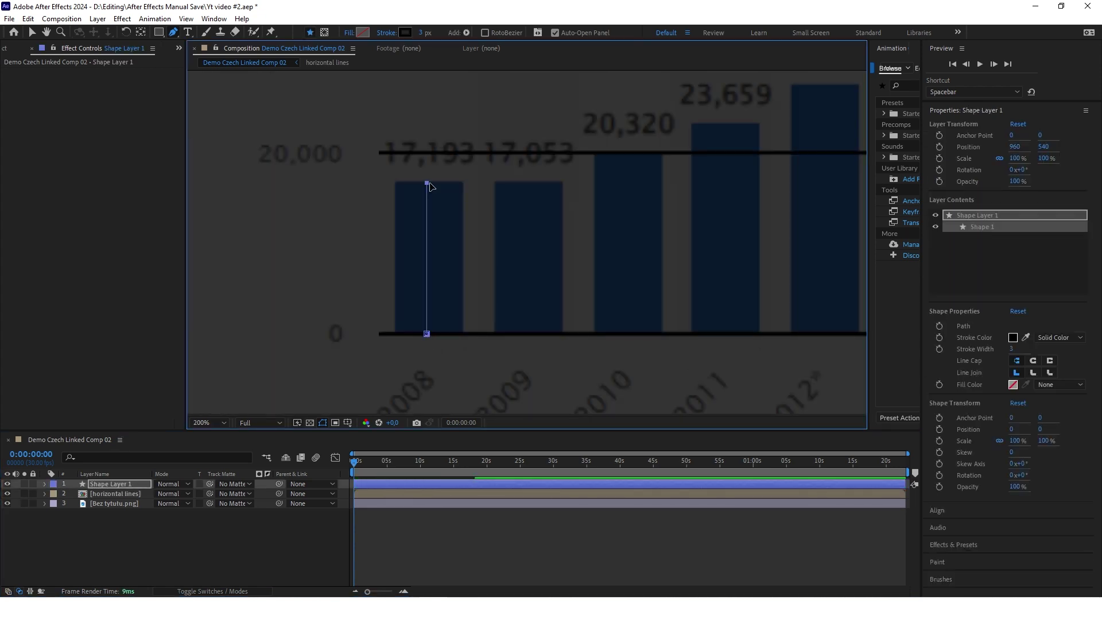
- Centre the vertical line on the 2008 bar by moving its layer to X position 962
key(p)
click(167, 539)
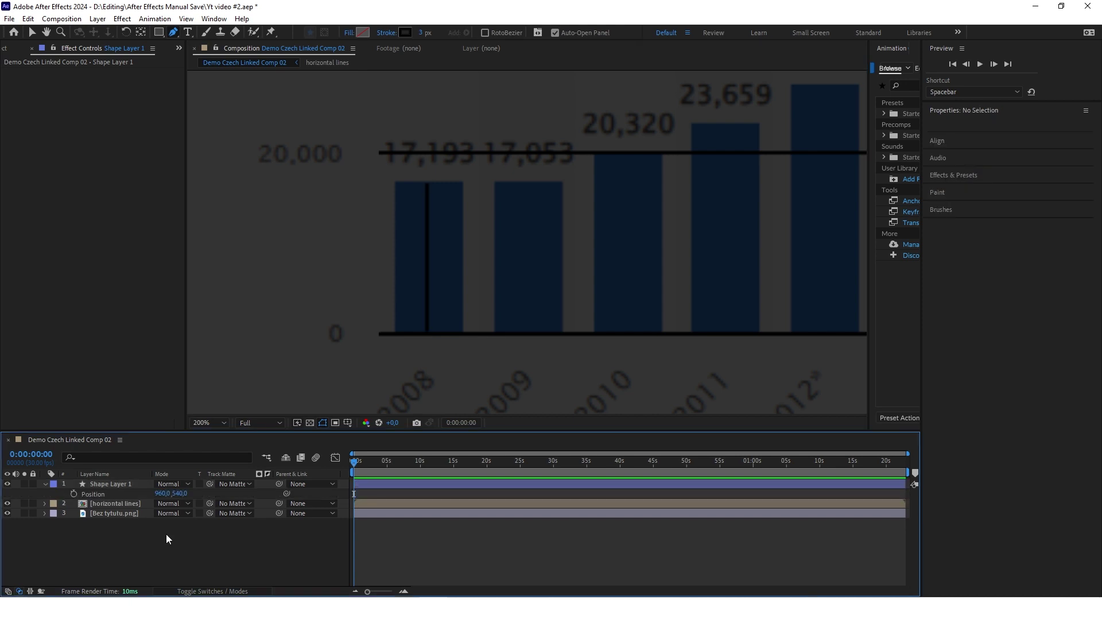
click(162, 493)
drag(160, 493, 161, 492)
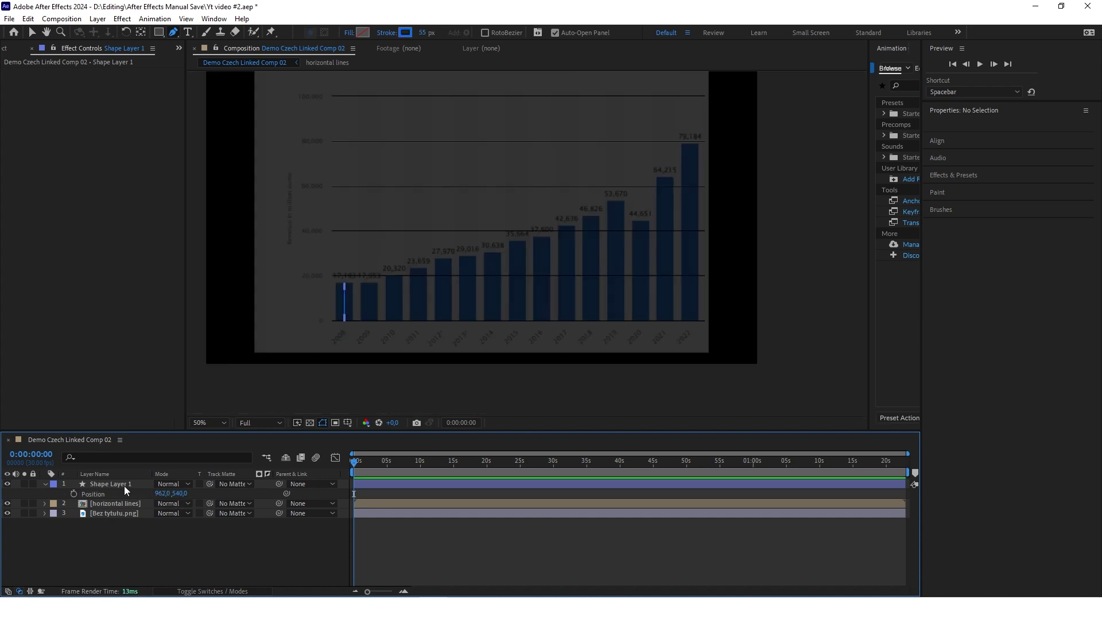
- Give the vertical line on the 2008 bar a blue stroke 55 px wide so it covers the bar
click(124, 486)
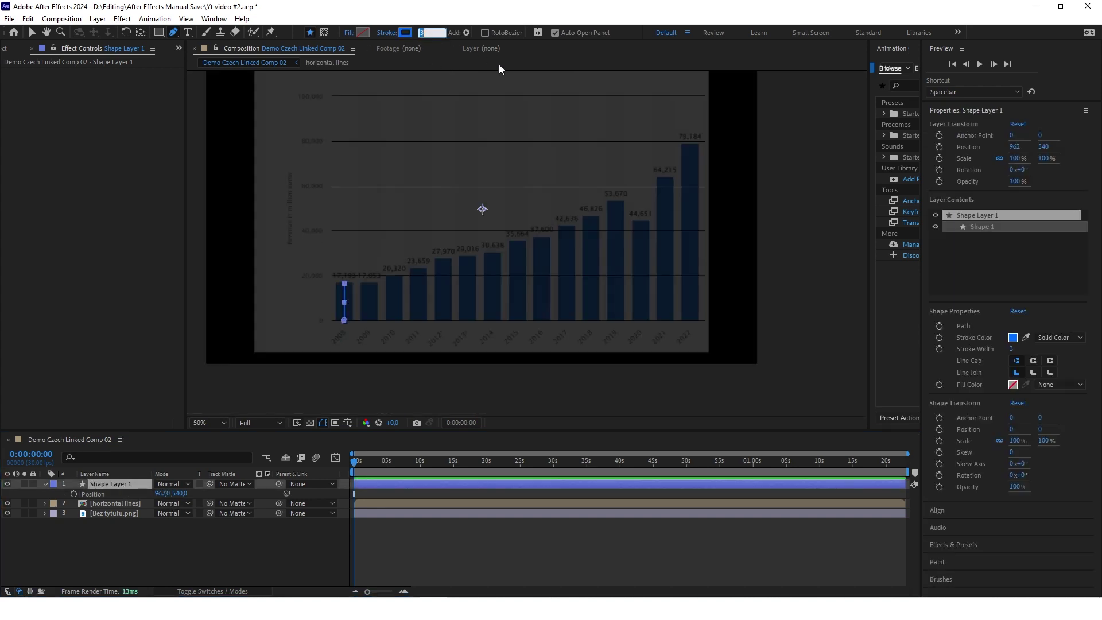
text(55)
key(Return)
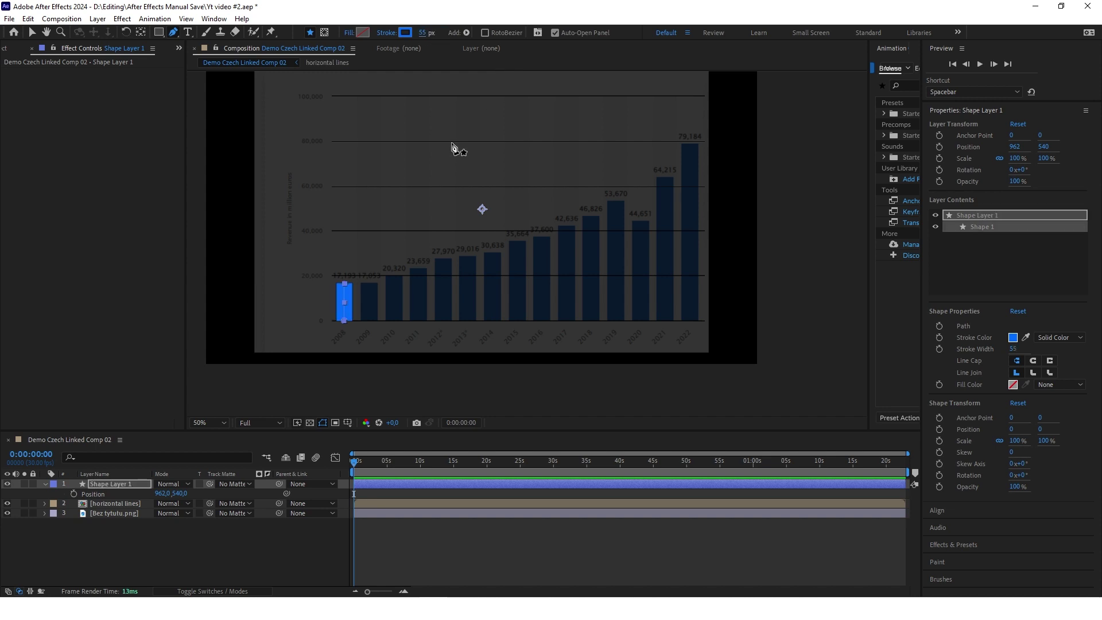
scroll(357, 305, up, 2)
scroll(367, 315, down, 2)
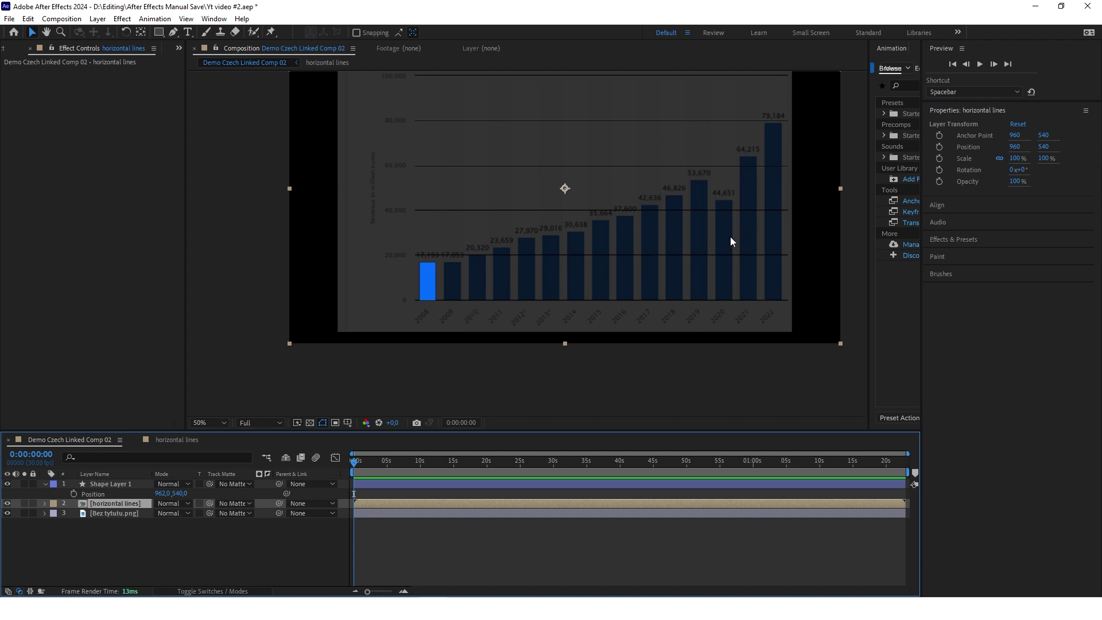
- Copy the baseline shape layer from the horizontal lines composition and paste it into Demo Czech Linked Comp 02
double_click(113, 503)
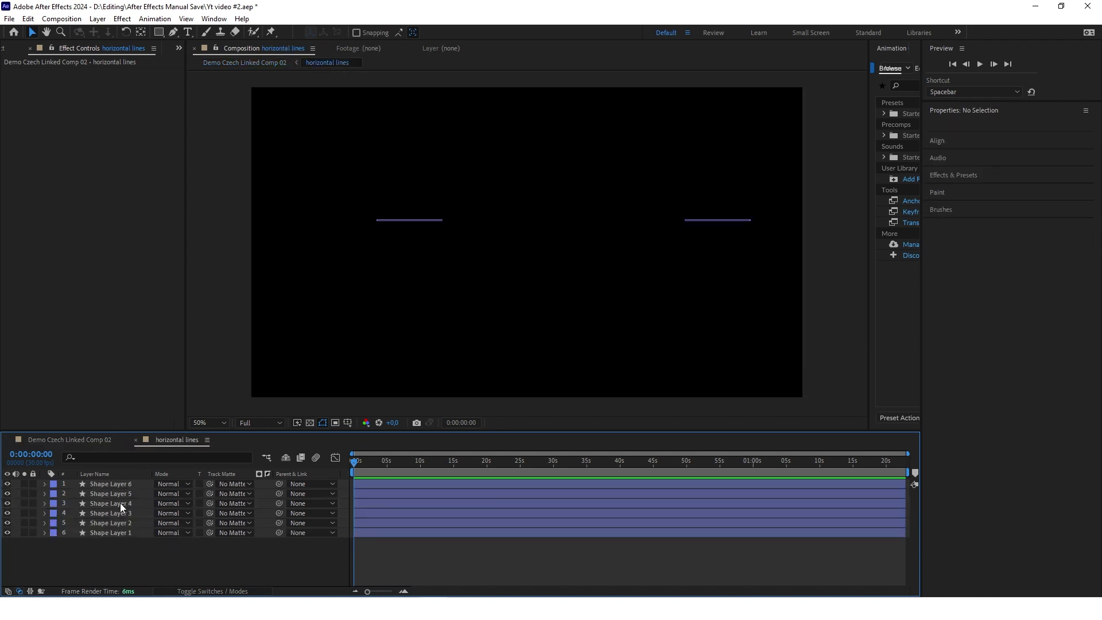
click(117, 532)
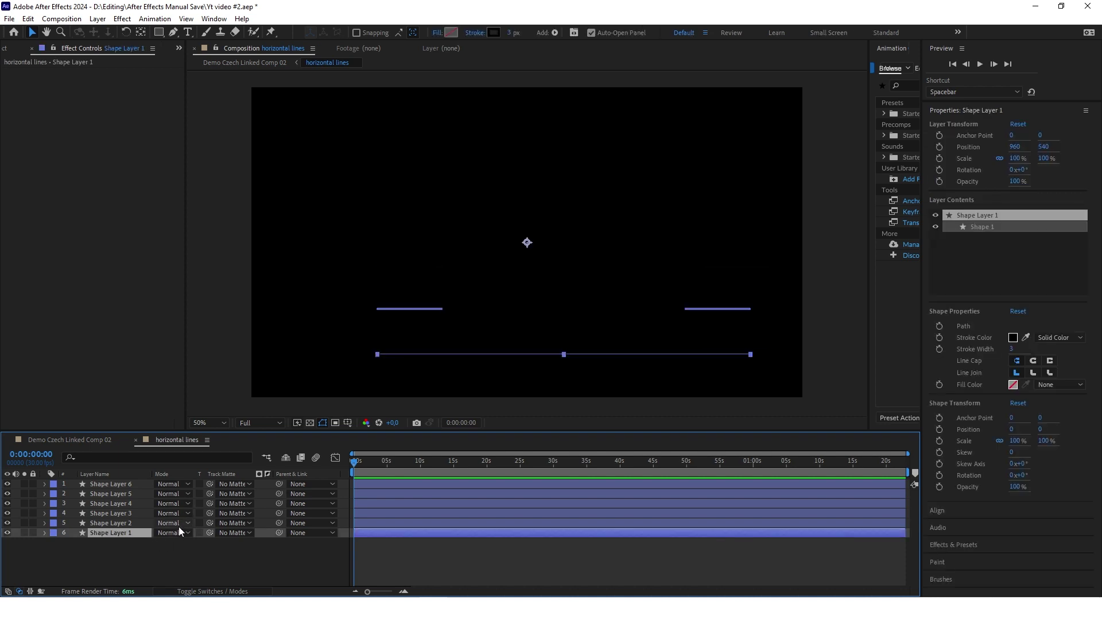
click(80, 441)
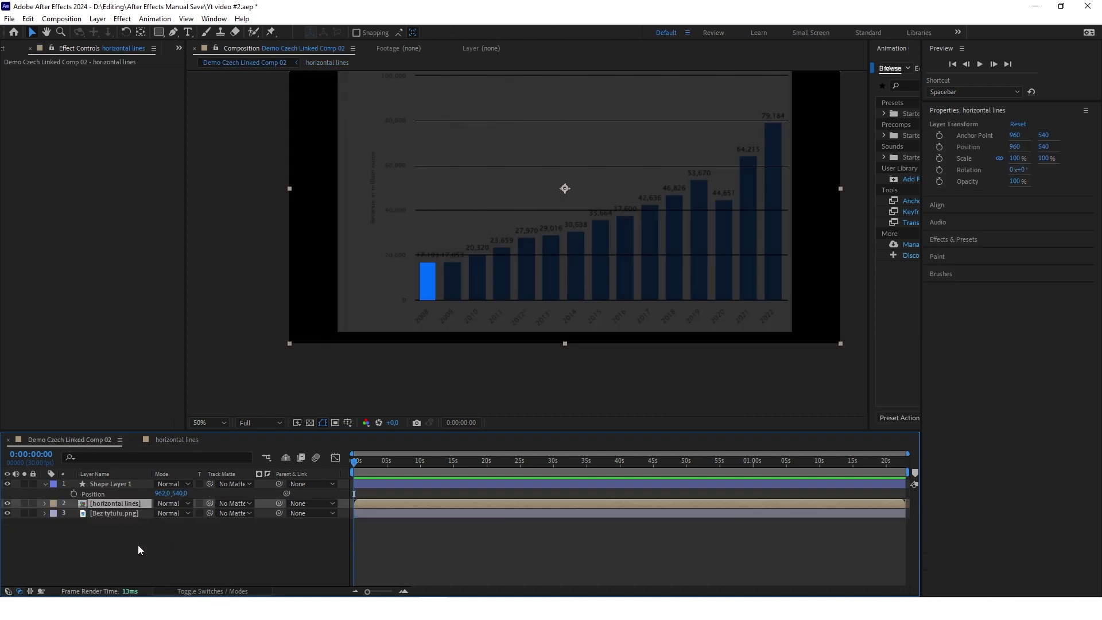
key(ctrl+v)
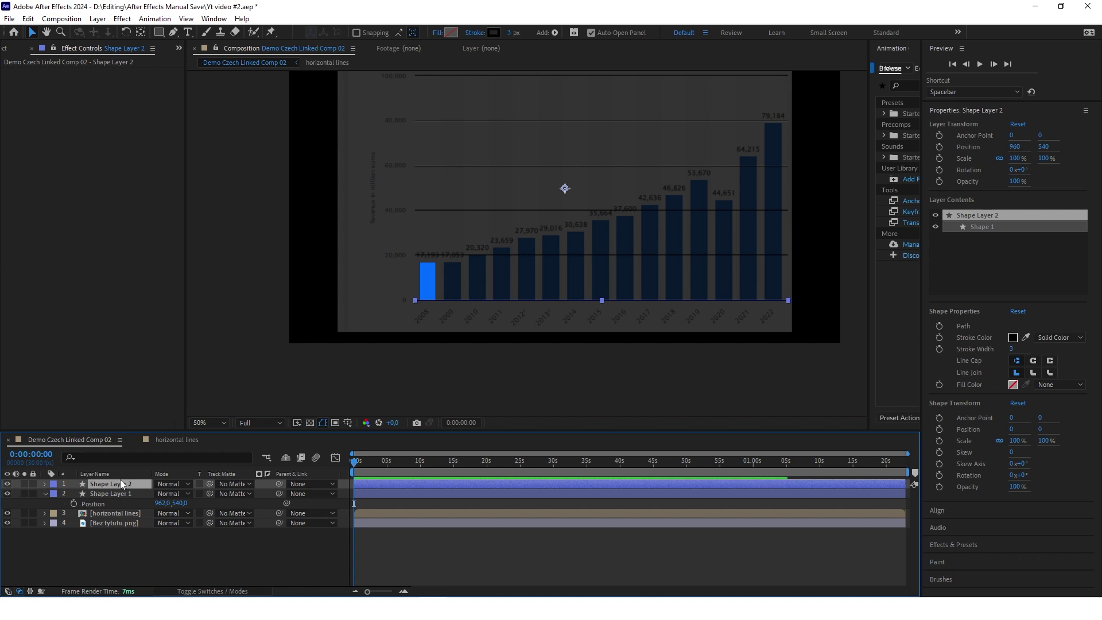
- Delete the original baseline layer from the horizontal lines composition and return to Demo Czech Linked Comp 02
click(134, 555)
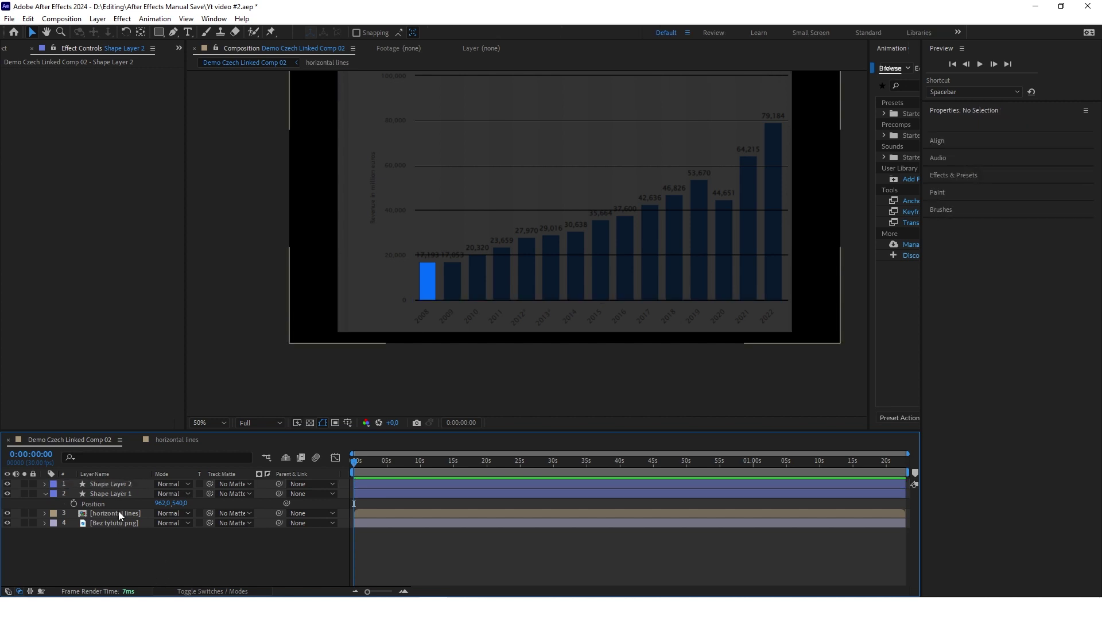
double_click(119, 512)
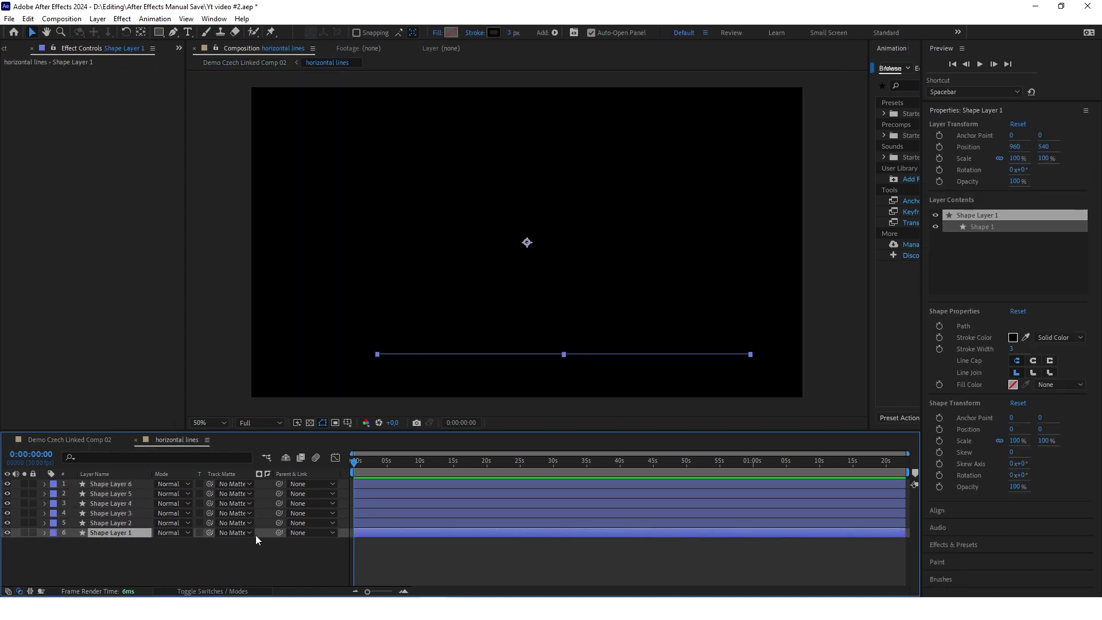
key(Delete)
click(87, 440)
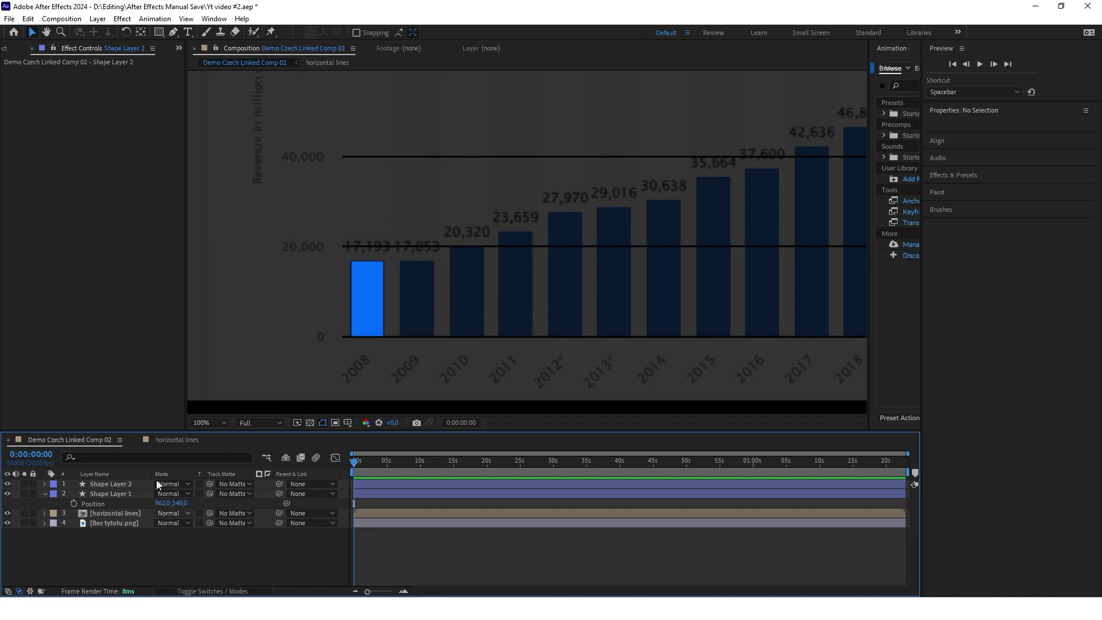
- Rename the pasted baseline layer in Demo Czech Linked Comp 02 as base line
click(122, 483)
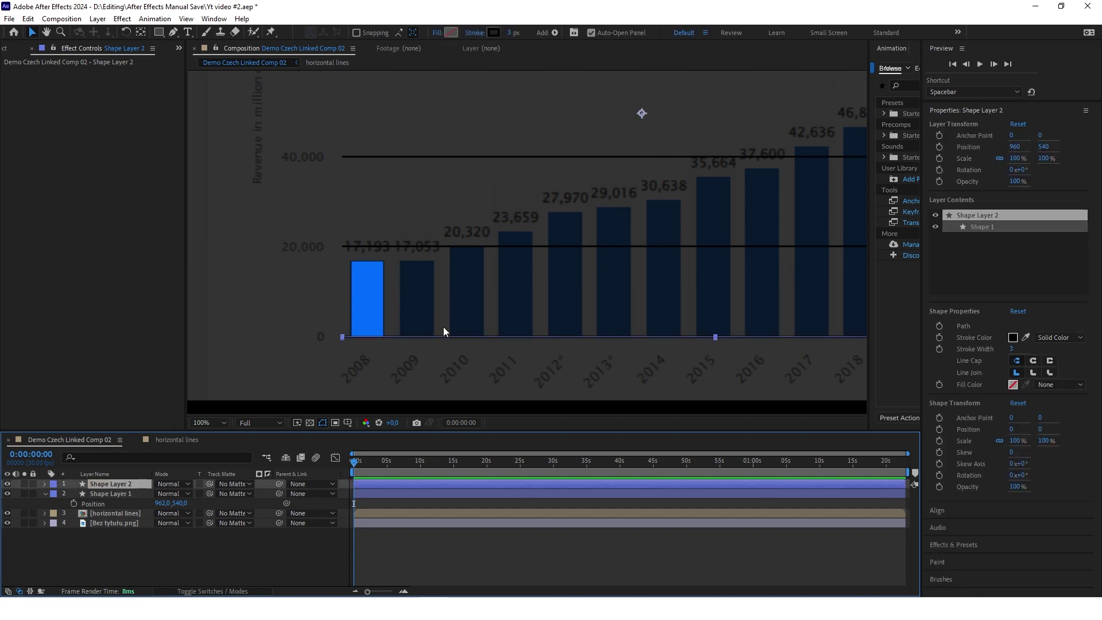
scroll(596, 308, down, 4)
scroll(434, 325, up, 5)
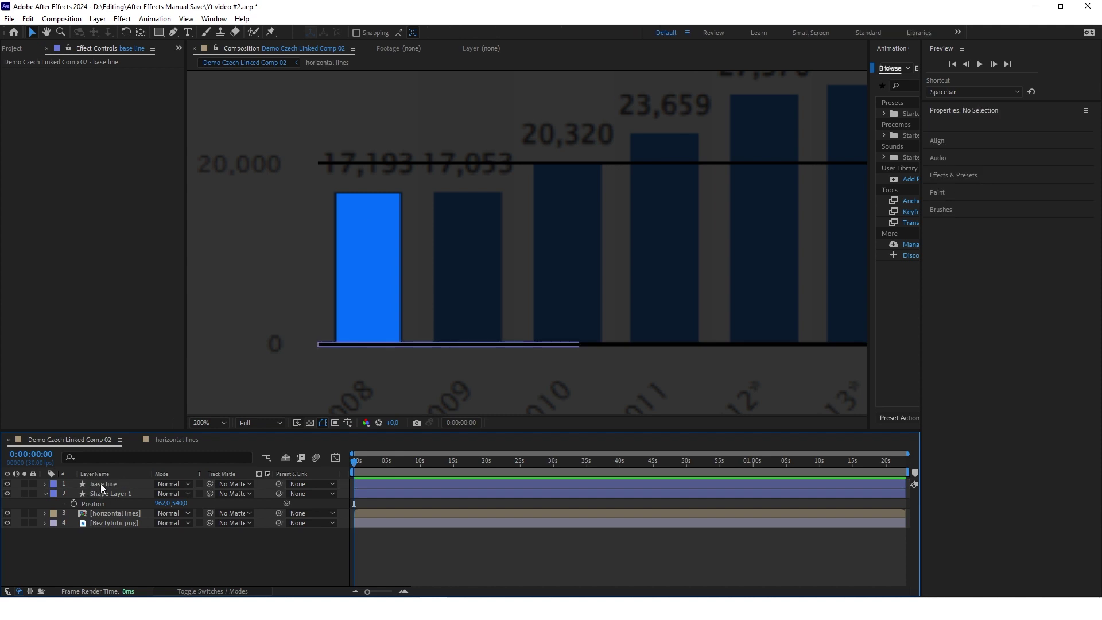
- Duplicate the blue bar layer to cover the 2009 reference bar, and duplicate it again over the 2010 bar at X position 1135
click(106, 494)
key(comma)
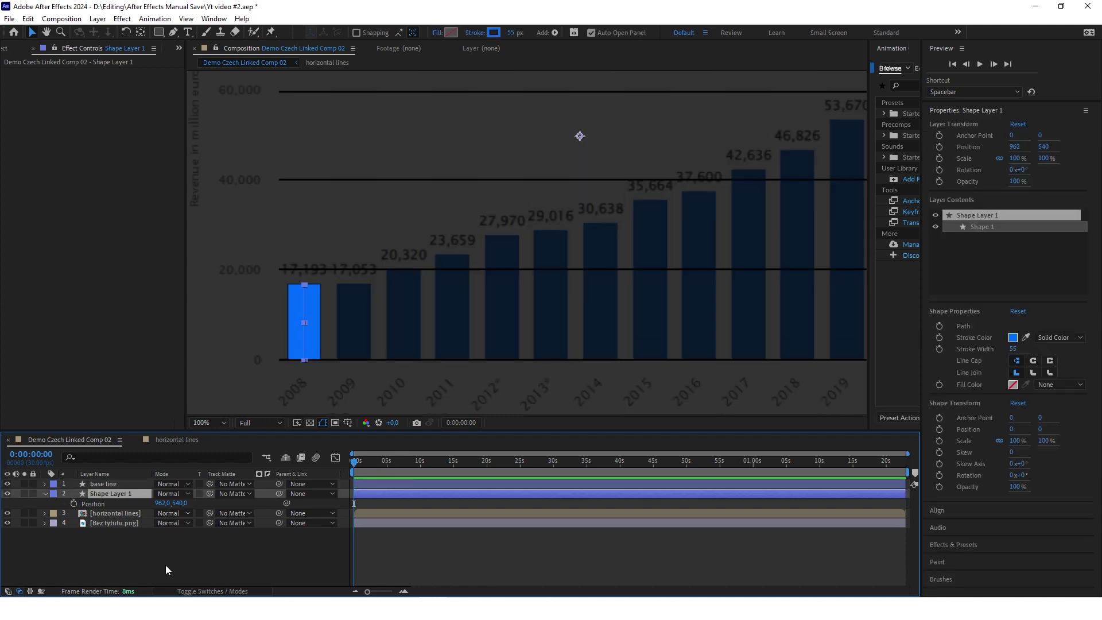
key(ctrl+d)
click(119, 504)
click(117, 495)
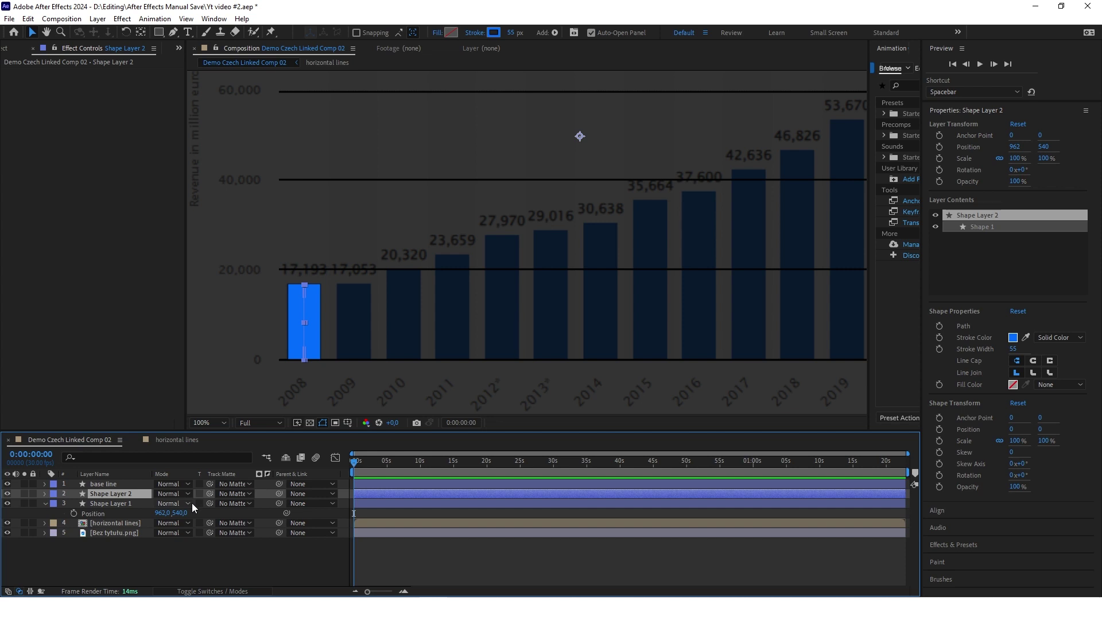
key(p)
drag(170, 505, 224, 502)
key(ctrl+d)
drag(324, 402, 349, 341)
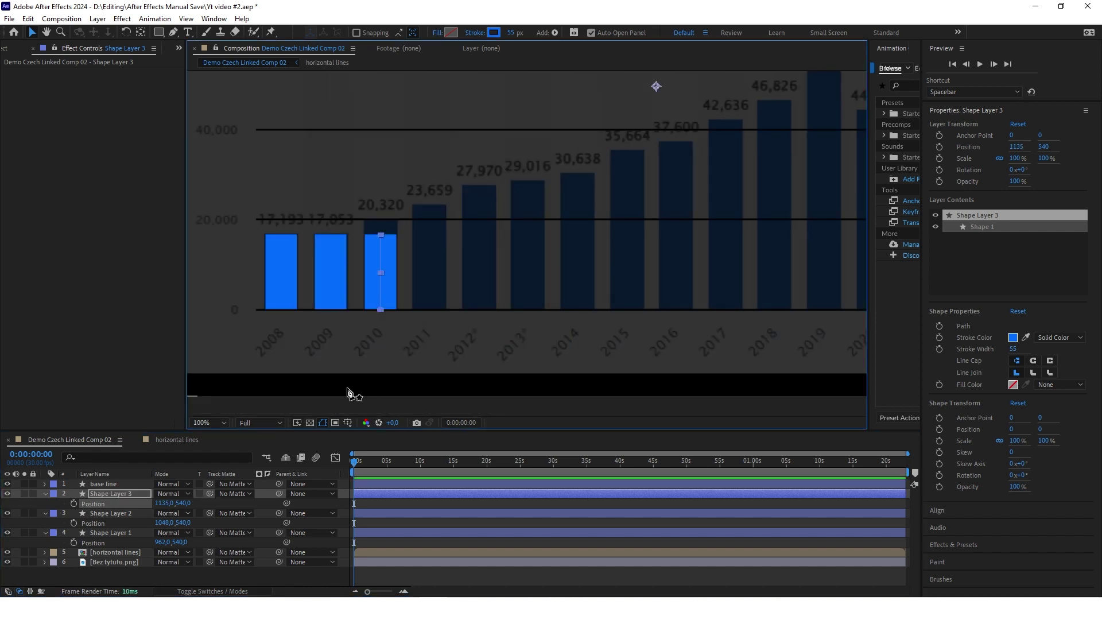
- Raise the top path point of the 2010 bar with the Pen tool to match the height of the reference bar
key(g)
scroll(378, 235, up, 1)
scroll(374, 225, up, 4)
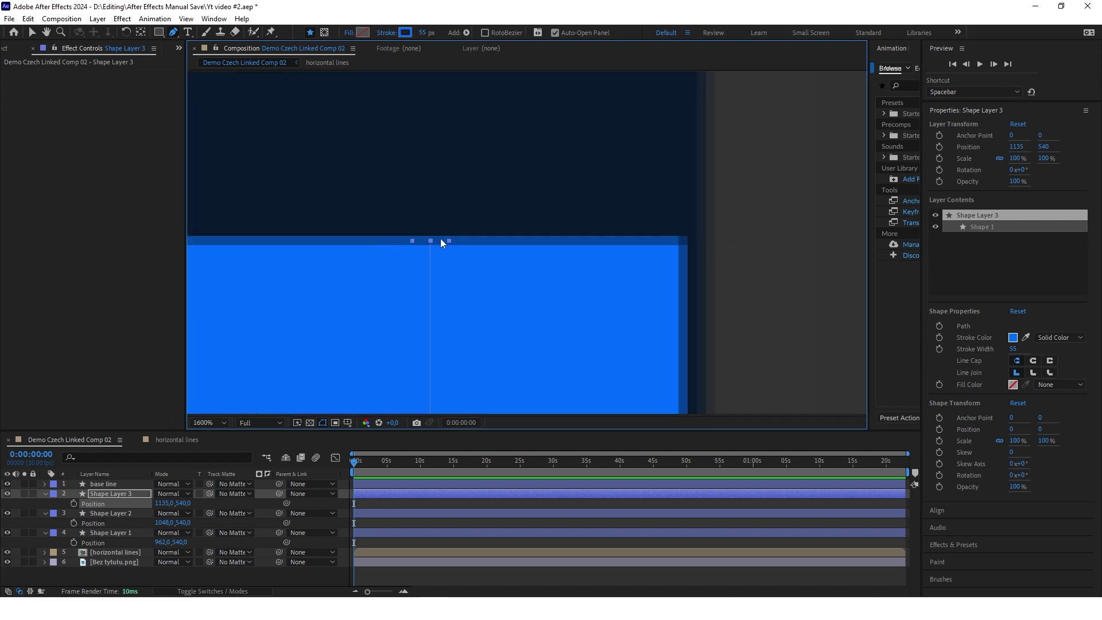
scroll(430, 242, down, 1)
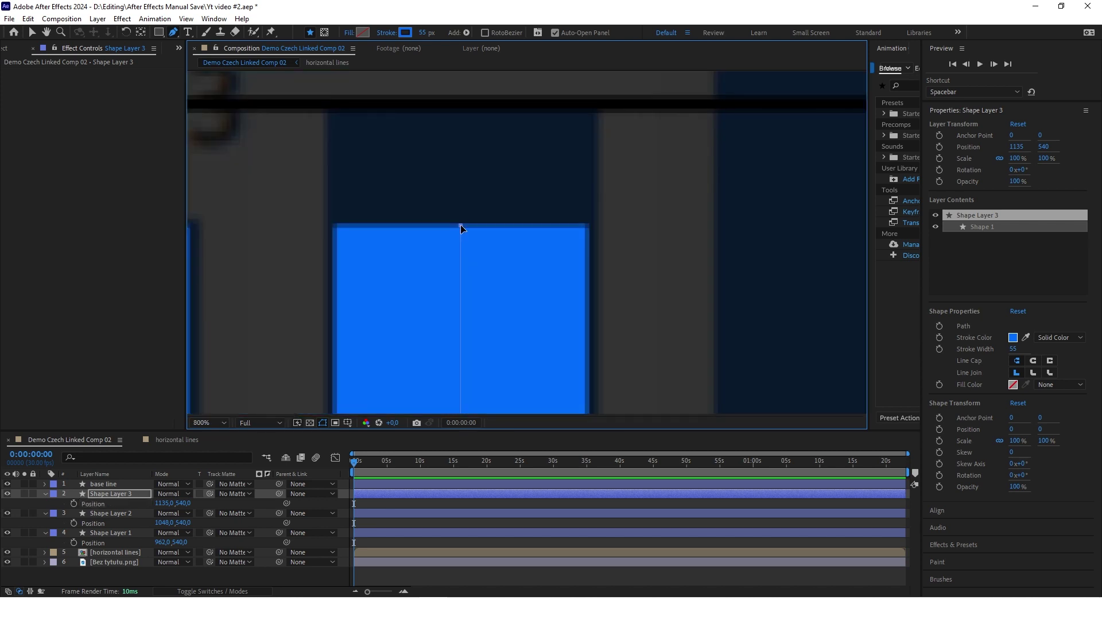
drag(460, 218, 473, 101)
scroll(473, 101, down, 8)
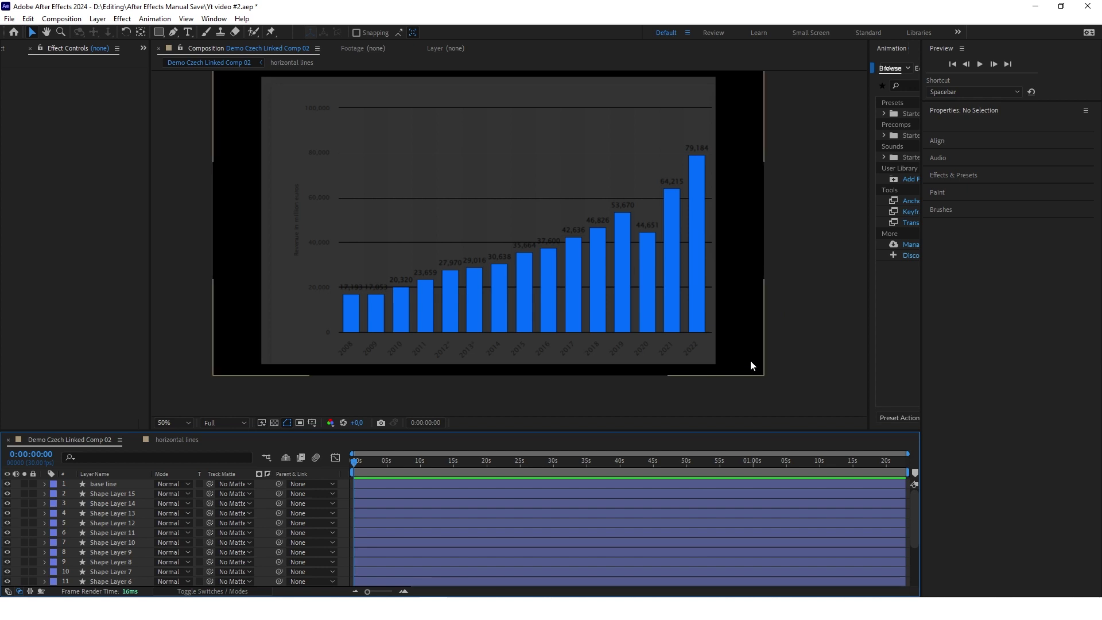
- In the horizontal lines composition, add a white solid and place it beneath all the line layers
scroll(184, 545, down, 3)
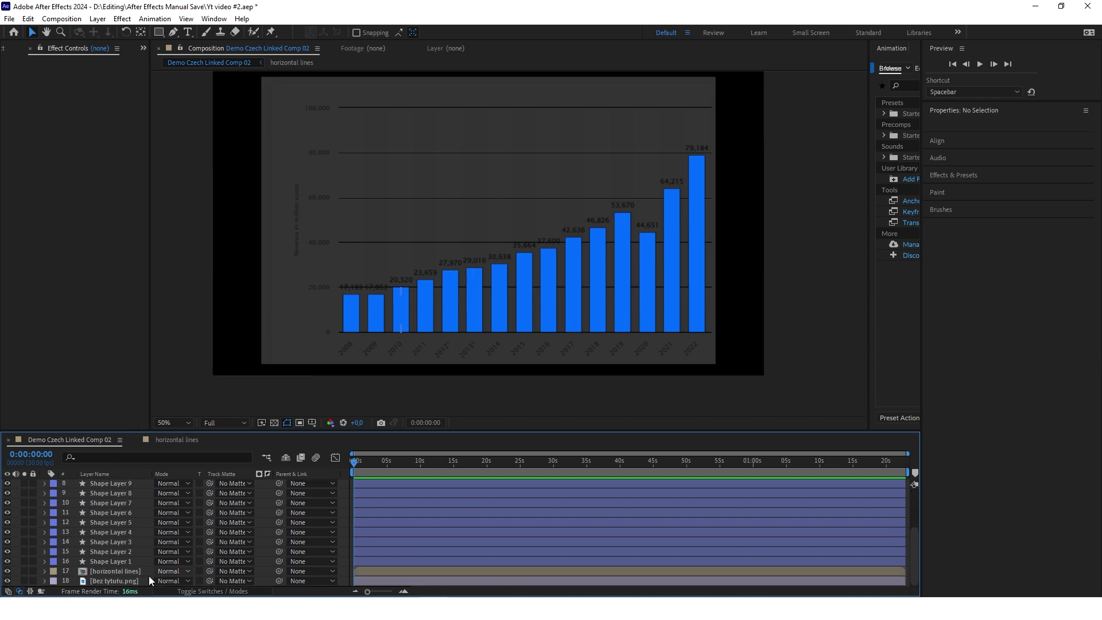
double_click(117, 571)
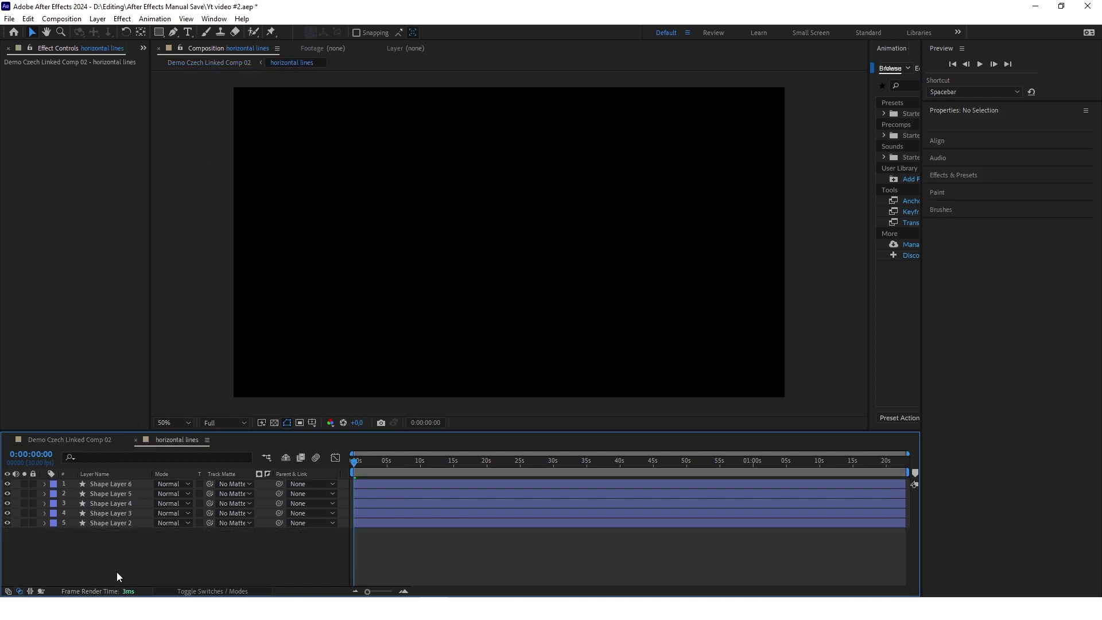
right_click(131, 535)
mouse_move(149, 406)
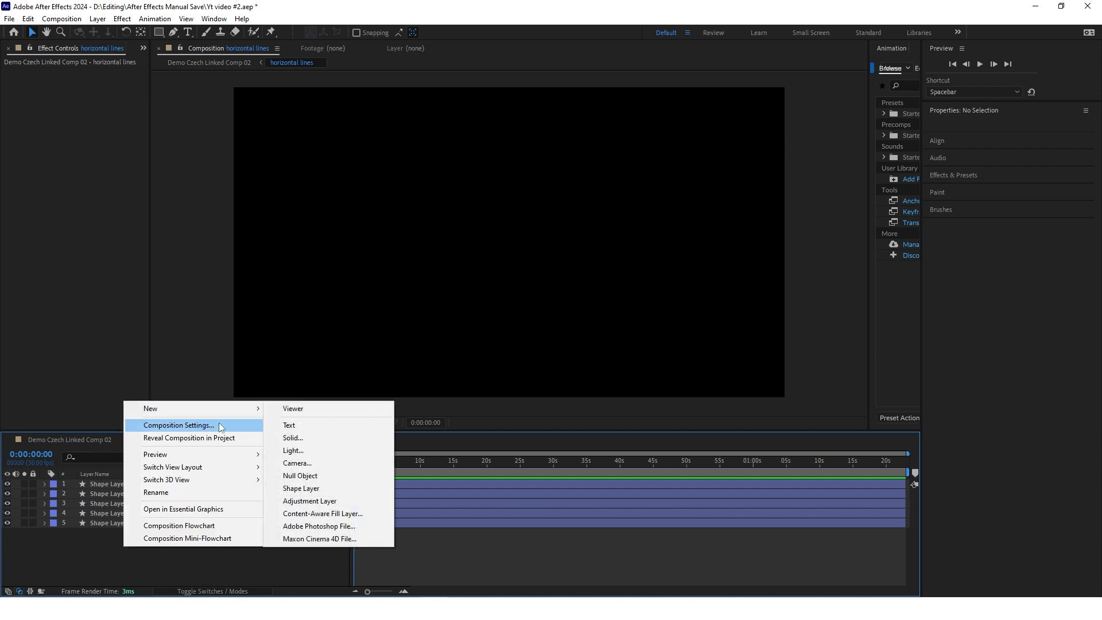
click(326, 439)
click(600, 420)
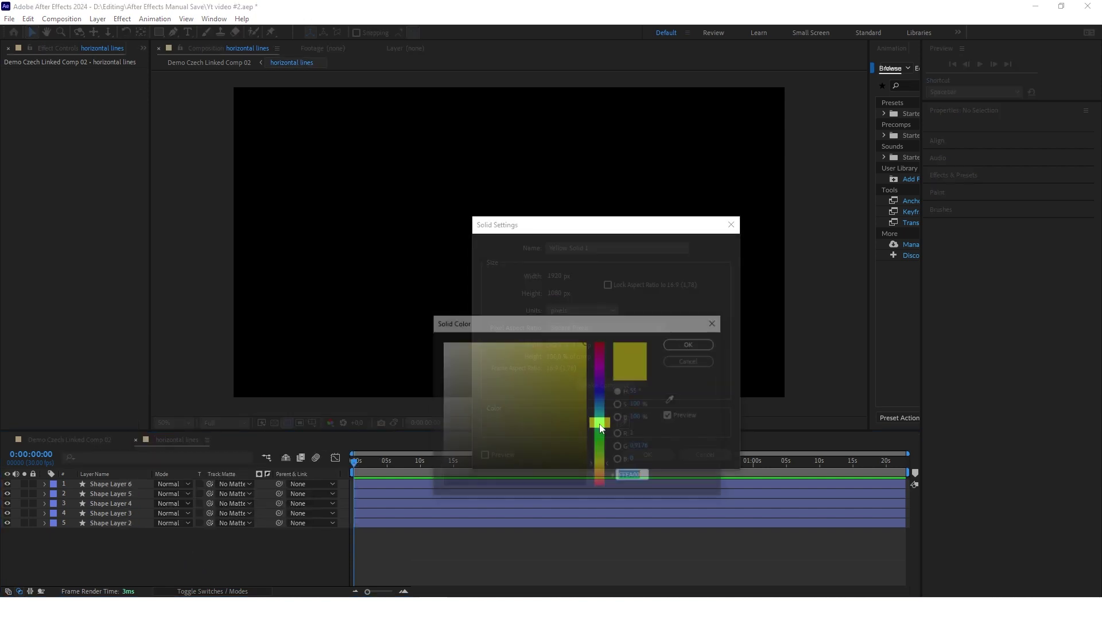
drag(472, 370, 439, 340)
click(692, 344)
click(654, 455)
drag(113, 485, 88, 549)
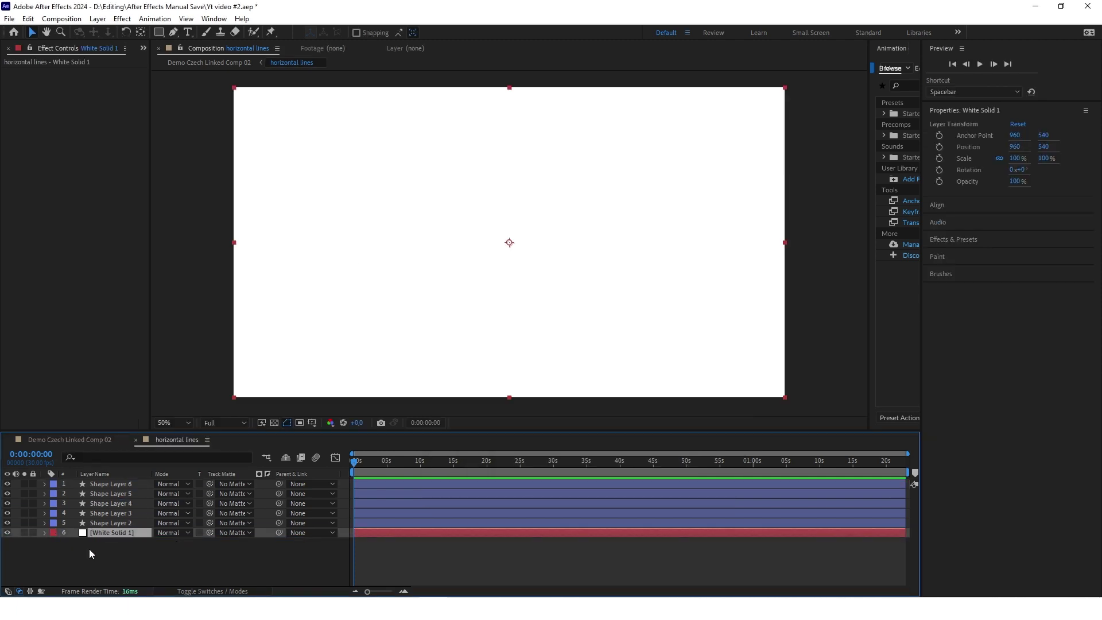
- Set the stroke width of all five horizontal line layers to 1 px
scroll(489, 255, down, 2)
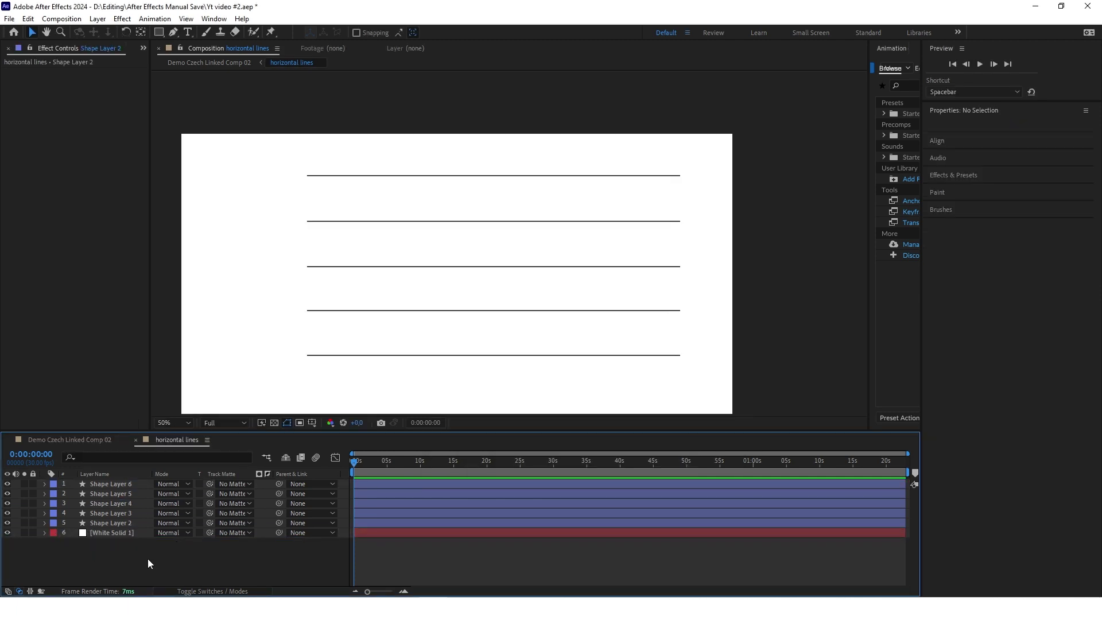
click(115, 523)
shift+click(129, 483)
drag(515, 33, 507, 33)
click(511, 33)
text(1)
key(Return)
click(271, 561)
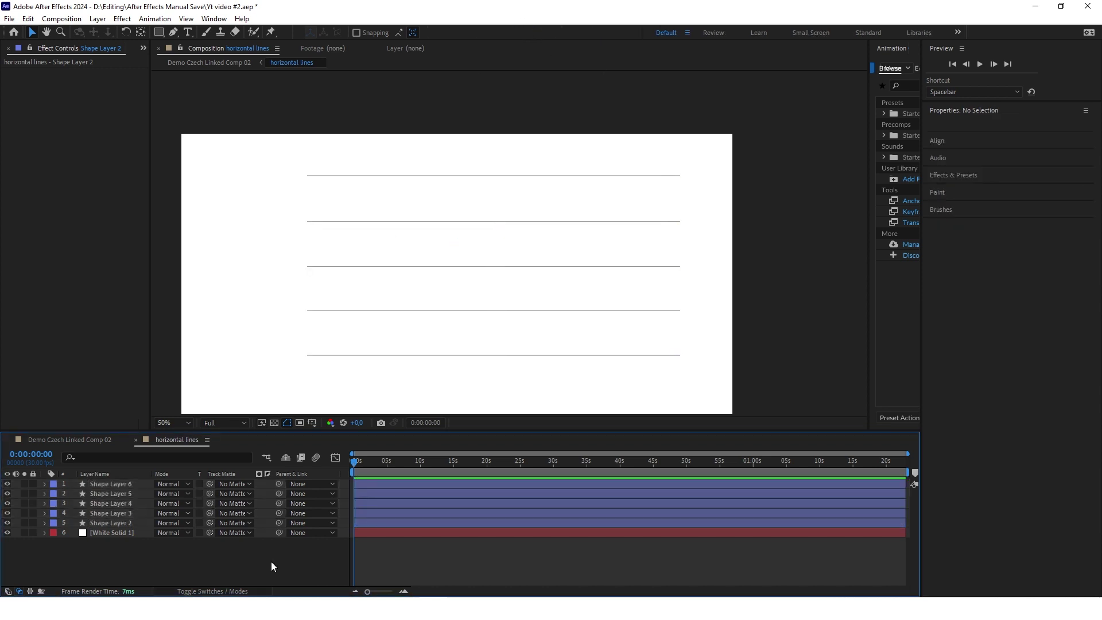
- Delete the white solid from the horizontal lines composition and go back to Demo Czech Linked Comp 02
click(107, 532)
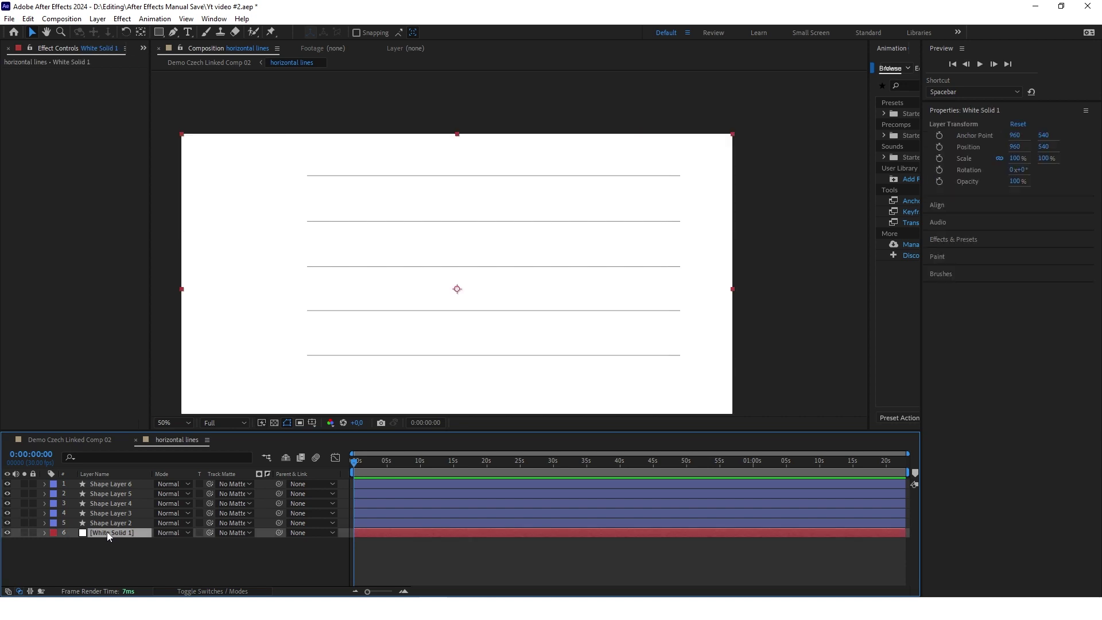
key(Delete)
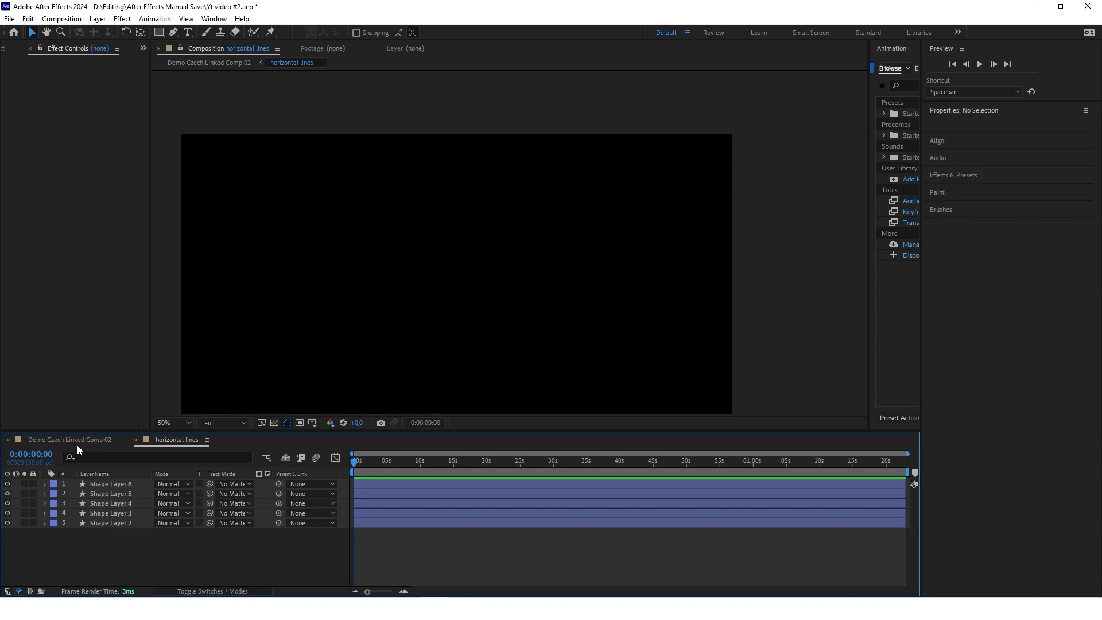
click(74, 440)
scroll(580, 260, down, 1)
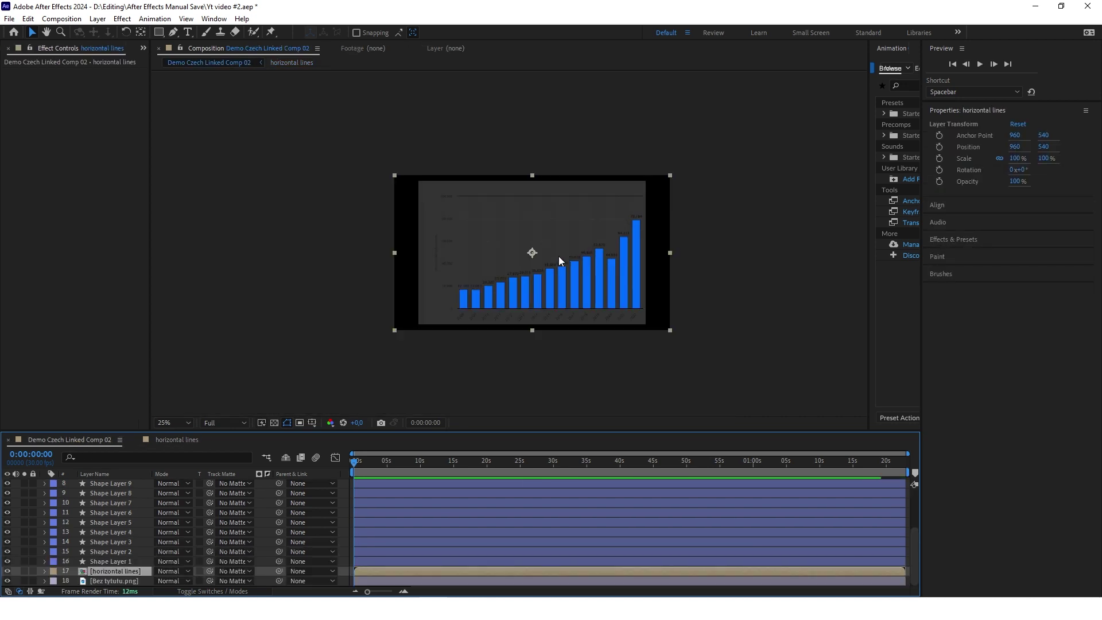
scroll(562, 254, up, 1)
- Pre-compose the 15 bar shape layers, Shape Layer 1 through Shape Layer 15, into a composition named bars
click(120, 561)
scroll(153, 535, up, 3)
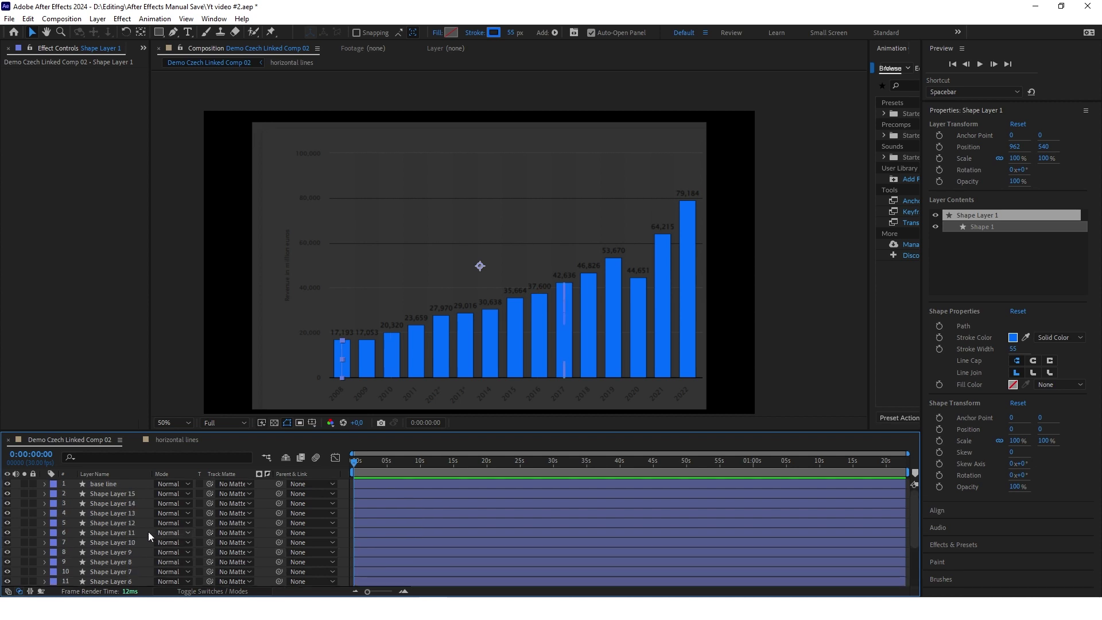
shift+click(118, 493)
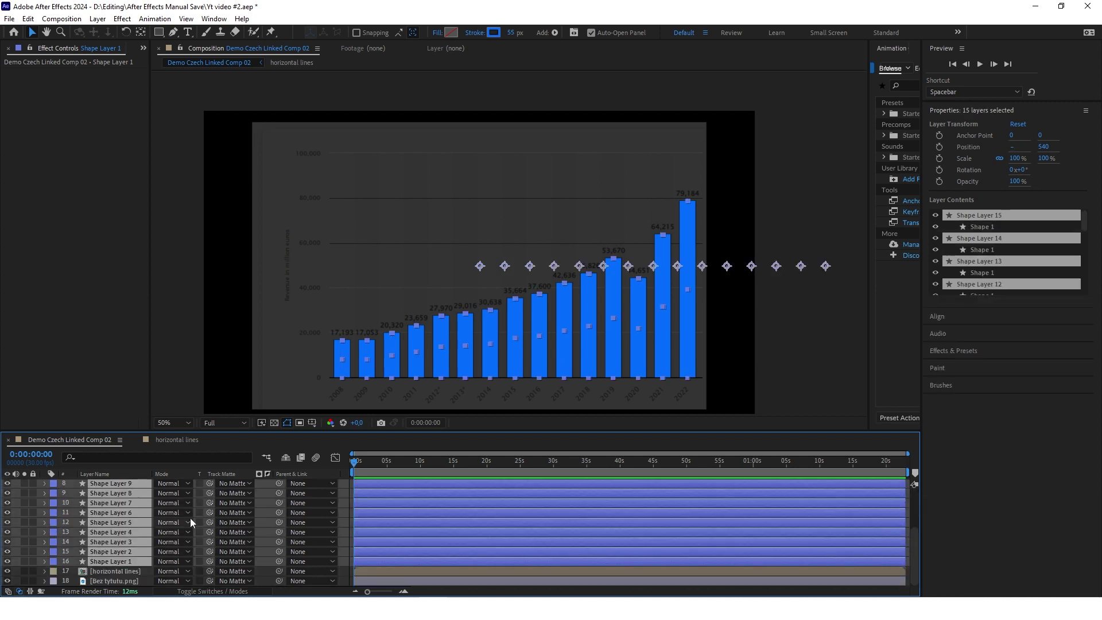
right_click(130, 519)
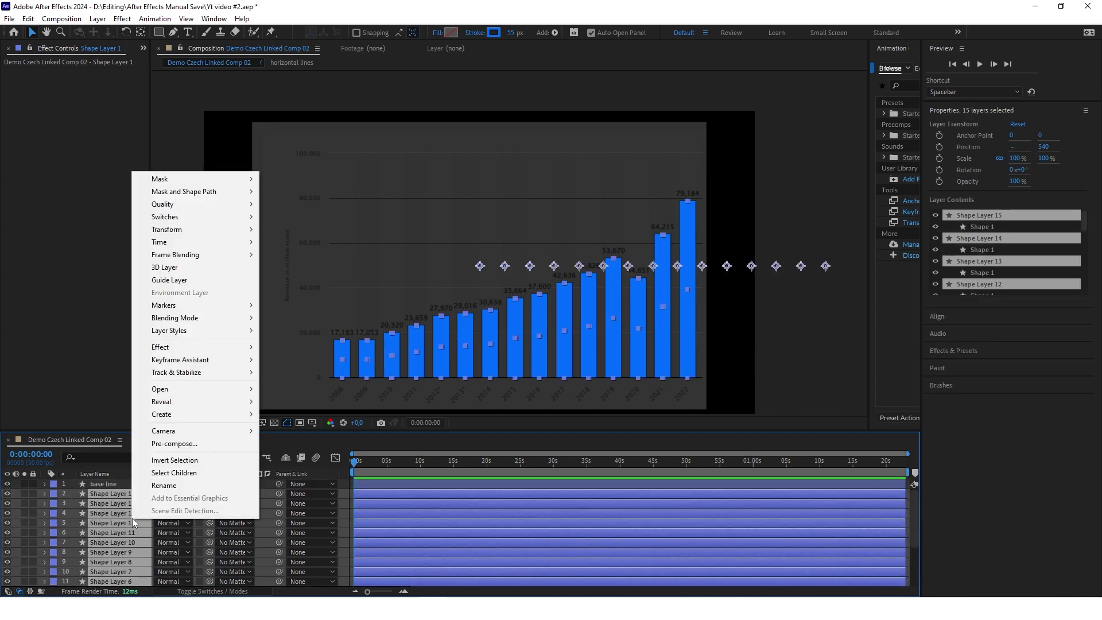
click(189, 444)
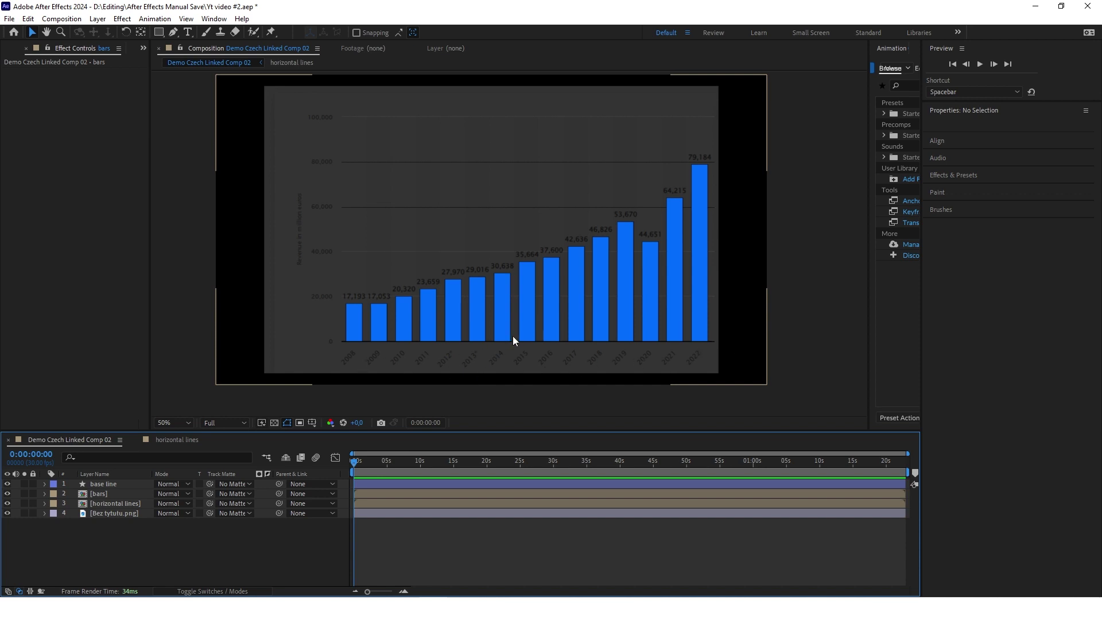
- Add a text layer reading 2008 and move it to position 424, 1004 beneath the 2008 bar
right_click(229, 547)
mouse_move(288, 409)
click(427, 425)
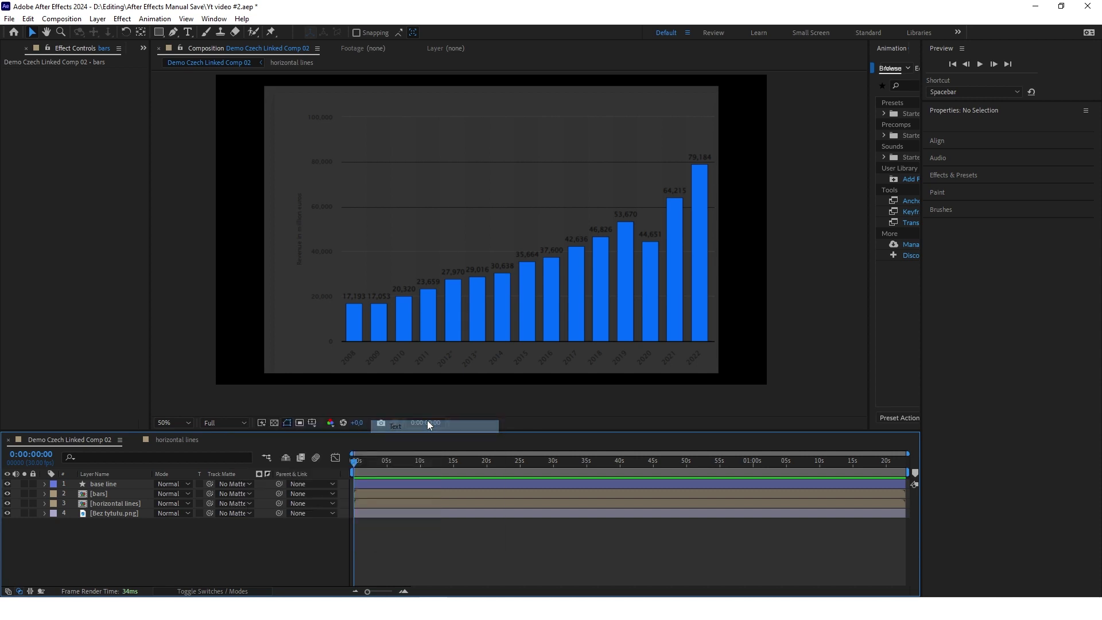
text(2008)
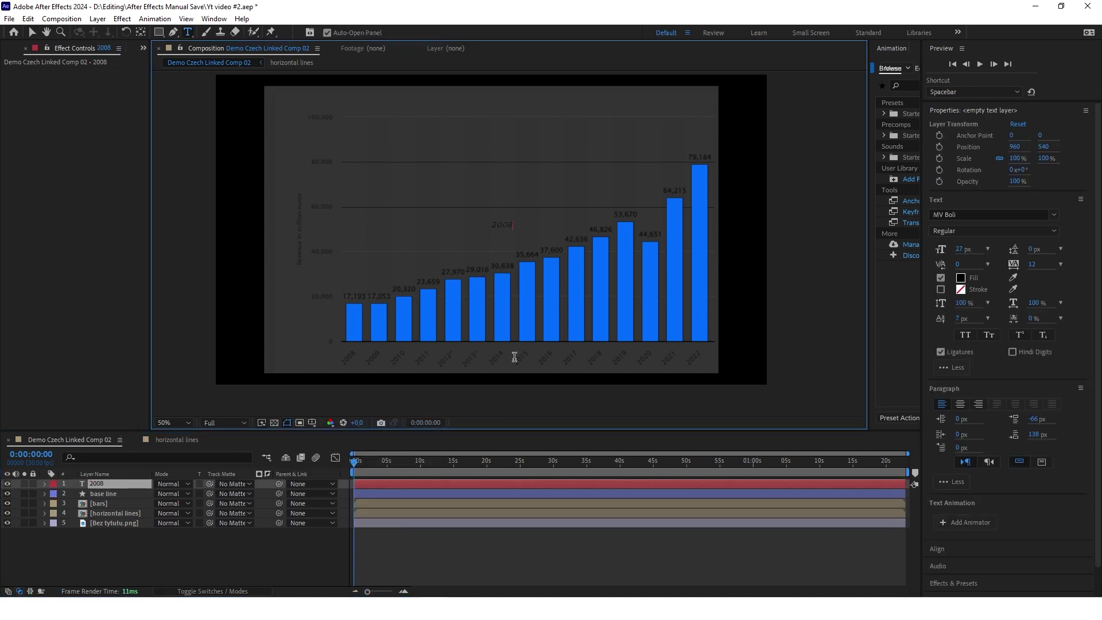
click(176, 548)
key(v)
click(101, 484)
click(497, 227)
drag(497, 227, 343, 360)
- Set the font of the 2008 text layer to Montserrat Medium
scroll(343, 360, up, 6)
click(1054, 214)
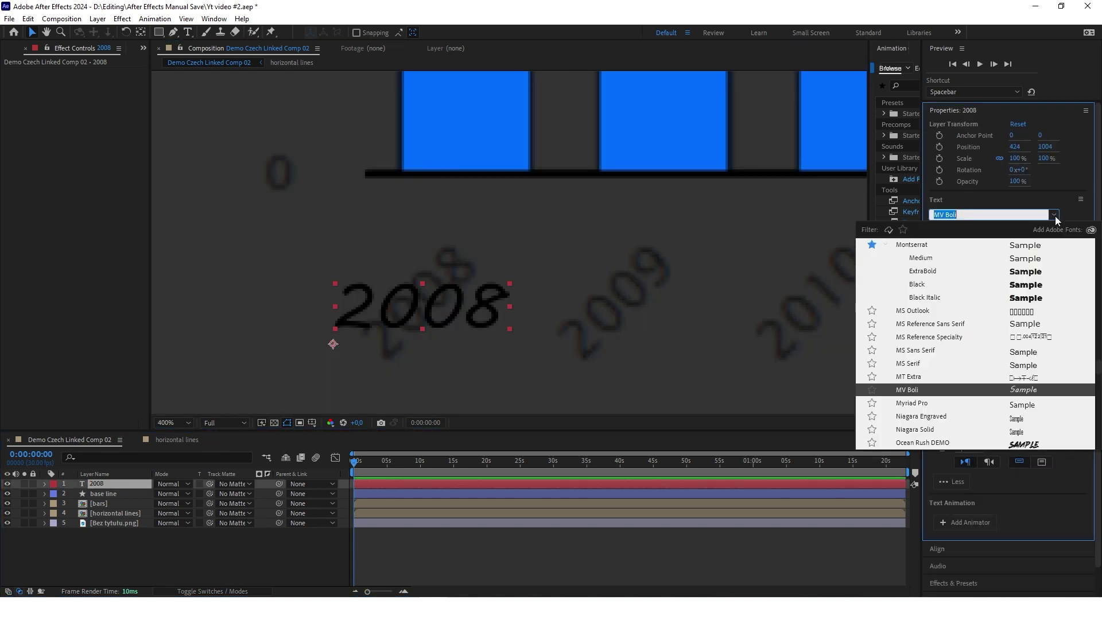
click(920, 244)
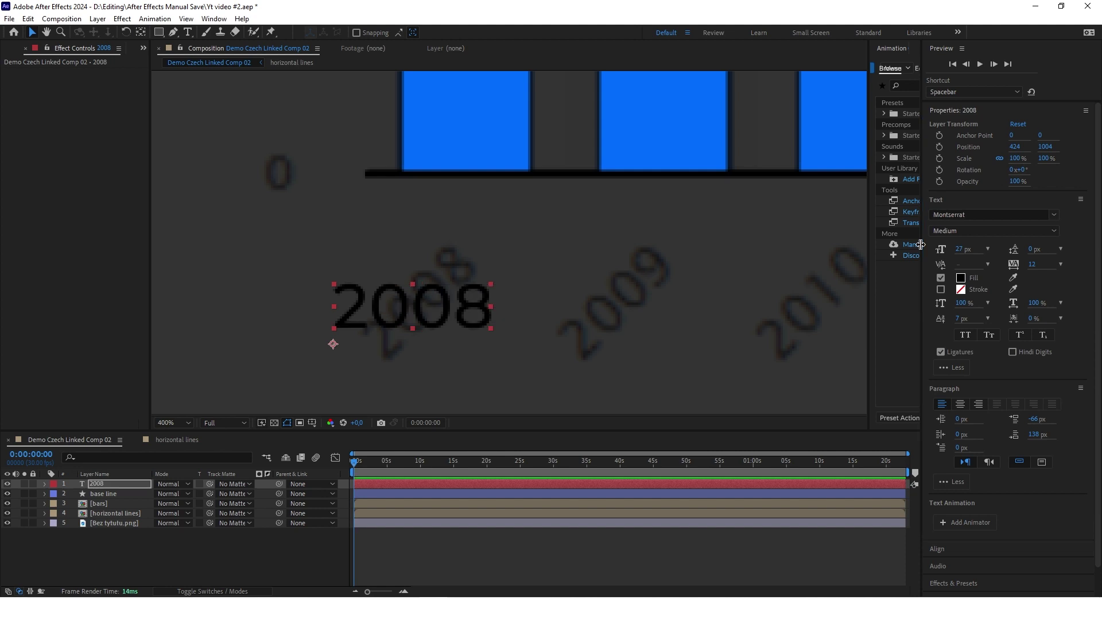
click(1053, 231)
click(990, 214)
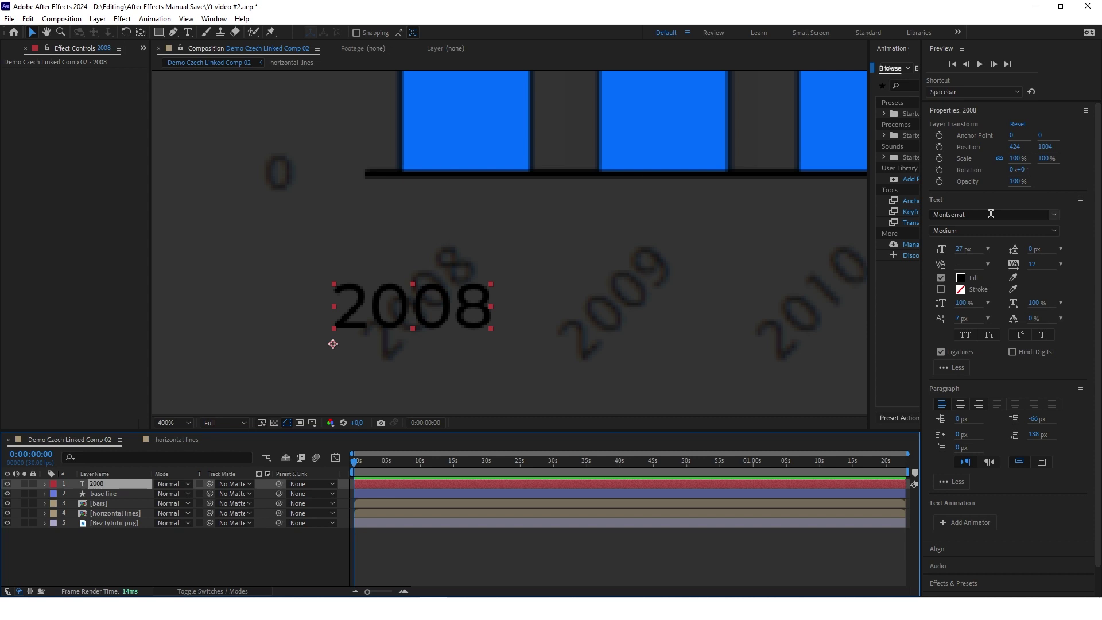
- Rotate the 2008 label to -46° around its centred anchor point and scale it to 82% to match the reference label
key(KP_Add)
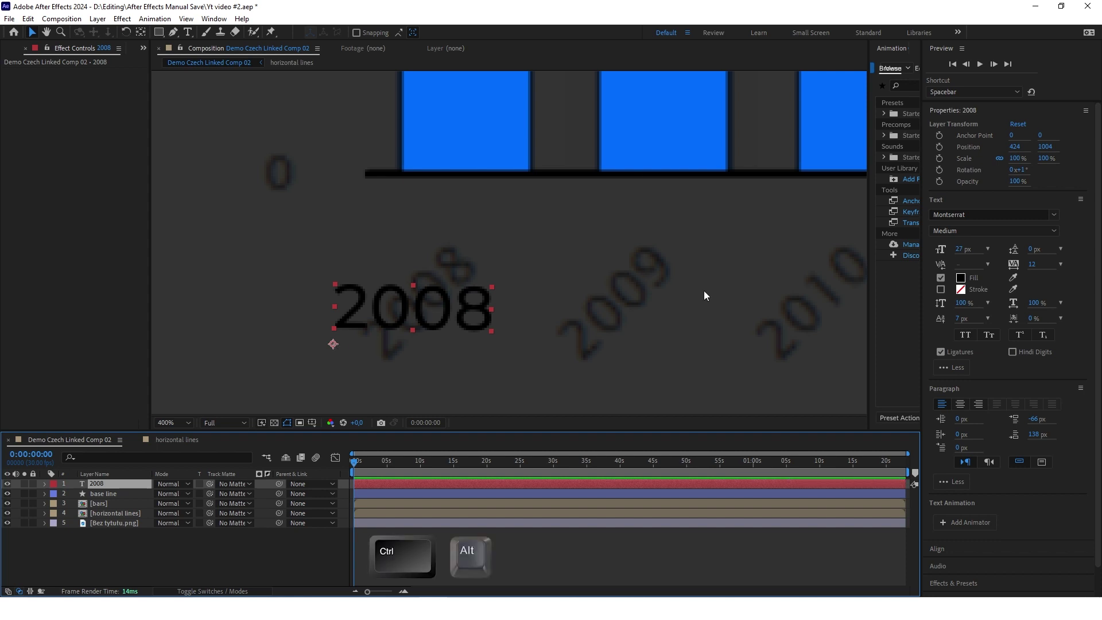
key(ctrl+alt+Home)
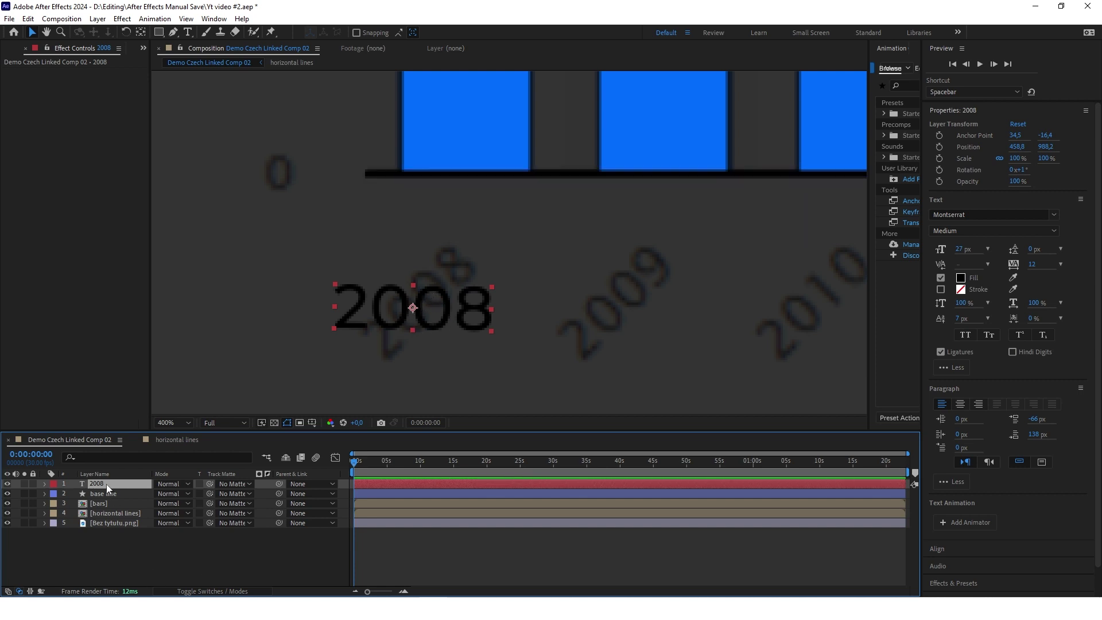
key(r)
mouse_move(171, 493)
mouse_down()
mouse_move(182, 493)
mouse_move(139, 492)
mouse_move(162, 493)
mouse_up()
key(s)
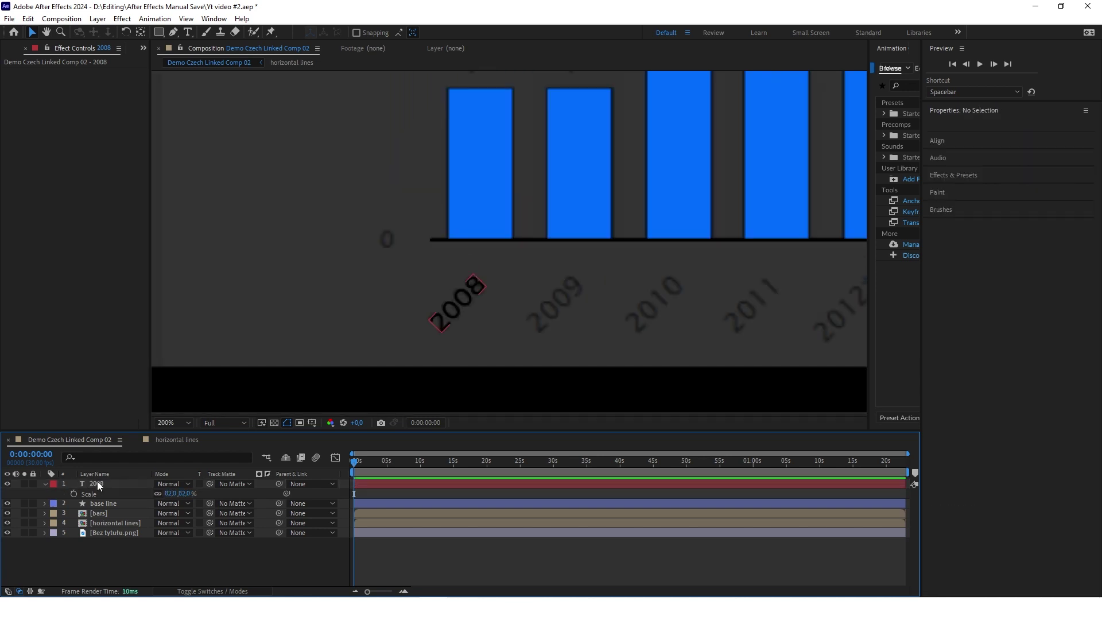
- Duplicate the 2008 text layer, shift the copy horizontally to x 549.1 beneath the second bar, and change its text to 2009
click(98, 484)
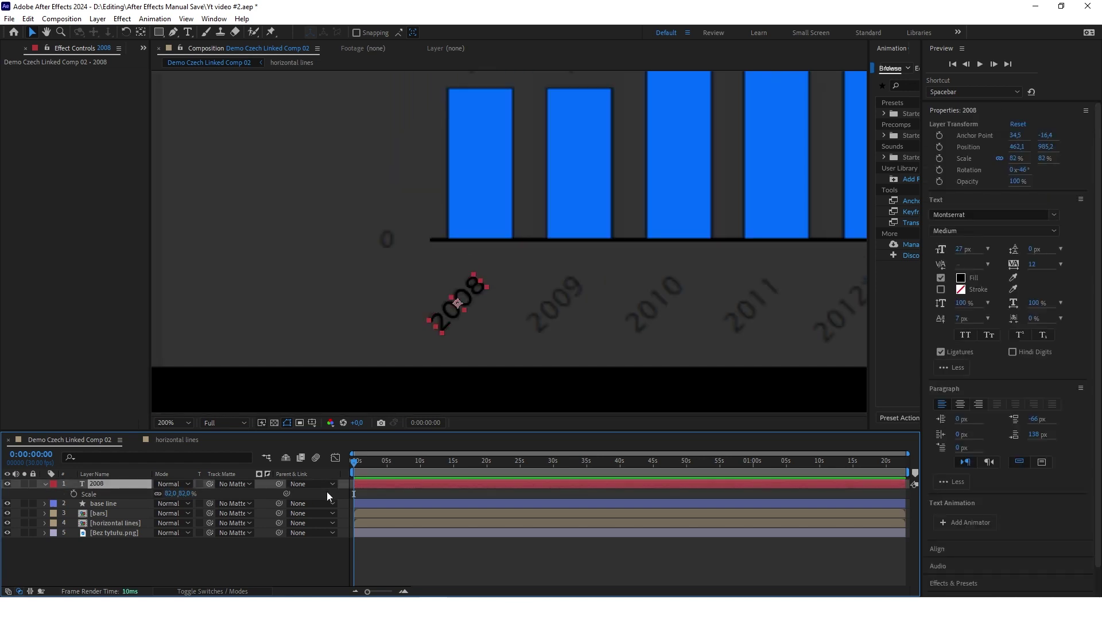
key(ctrl+d)
key(p)
drag(161, 494, 185, 494)
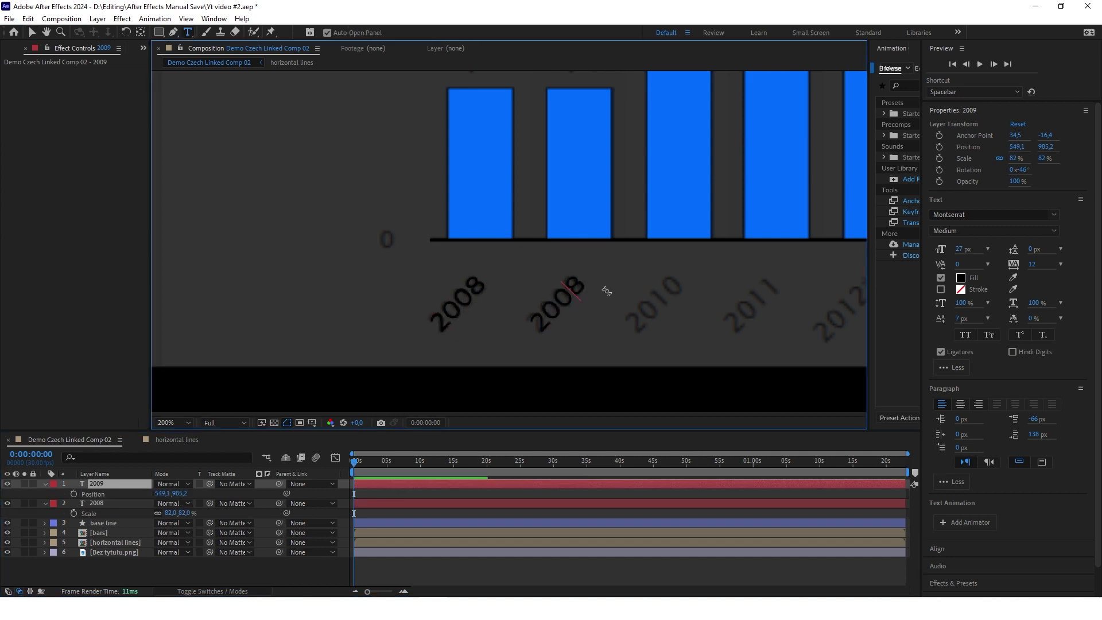
key(BackSpace)
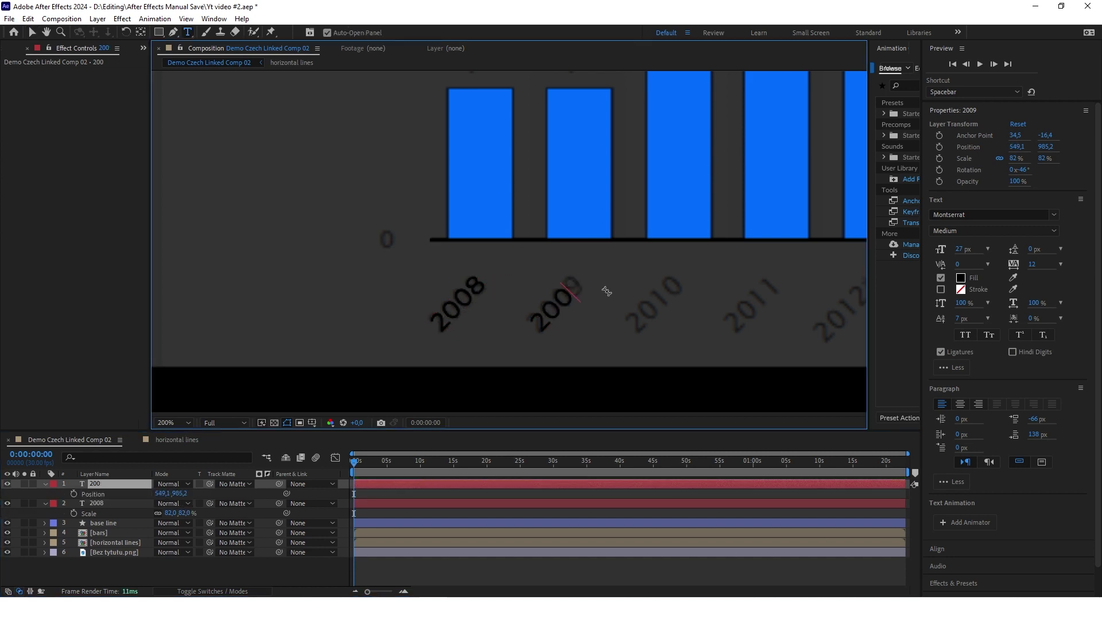
text(9)
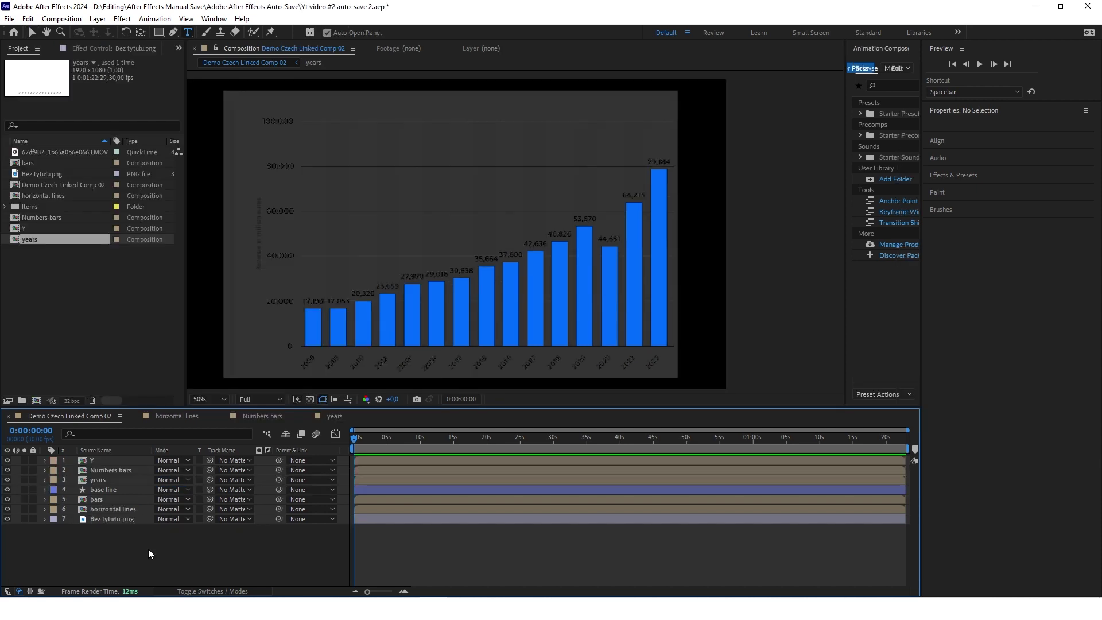
- Delete the Bez tytulu.png reference layer and add a white 1920 × 1080 solid beneath all the chart layers
click(130, 519)
key(Delete)
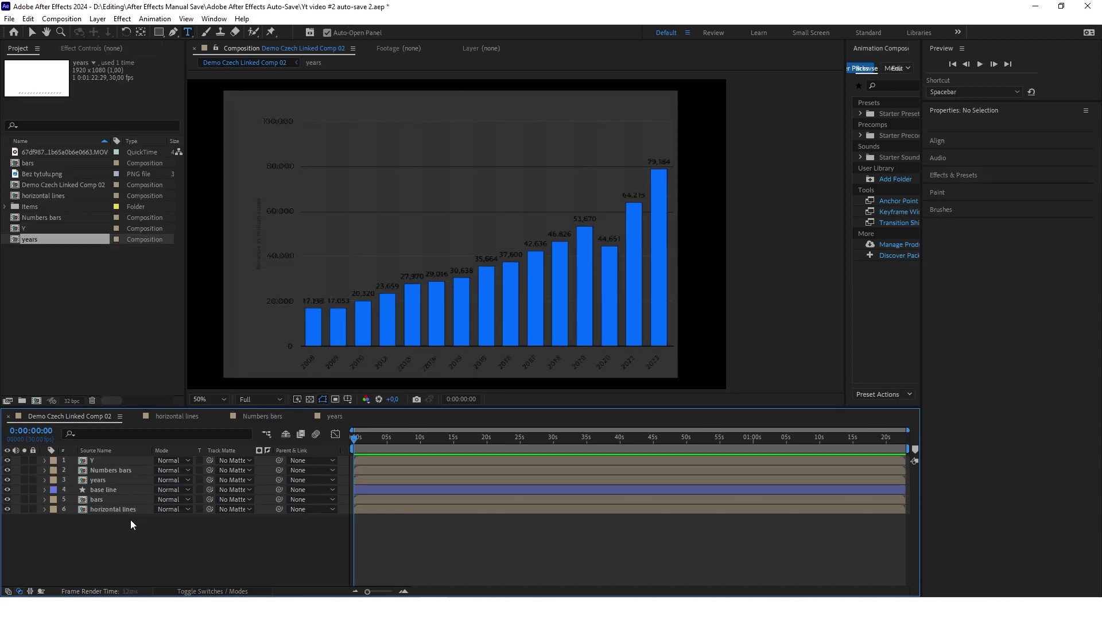
right_click(119, 529)
mouse_move(160, 393)
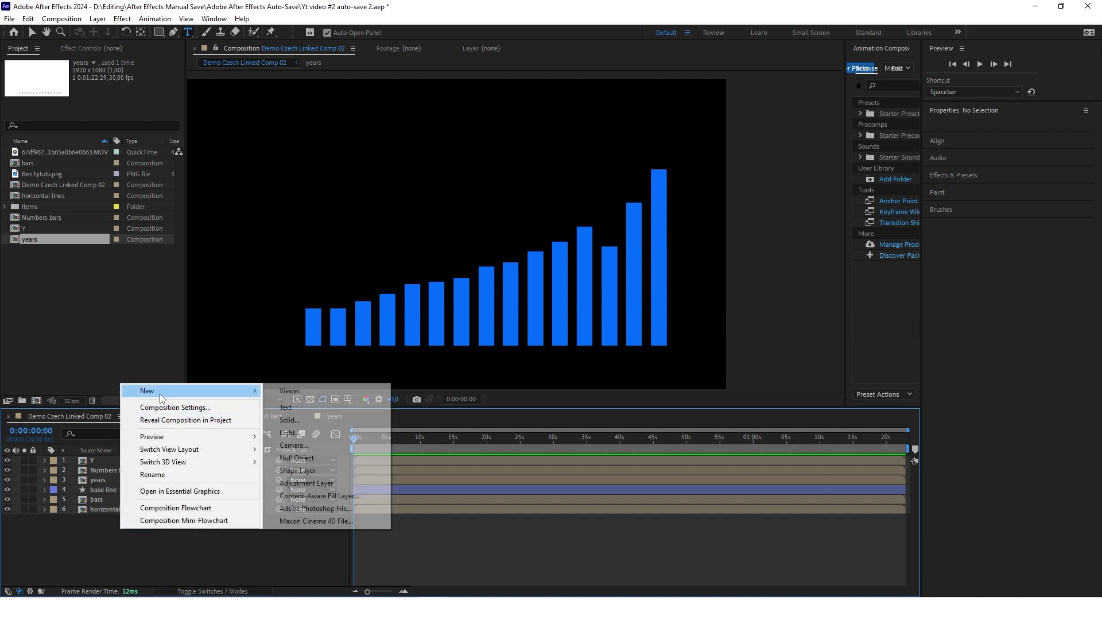
click(303, 420)
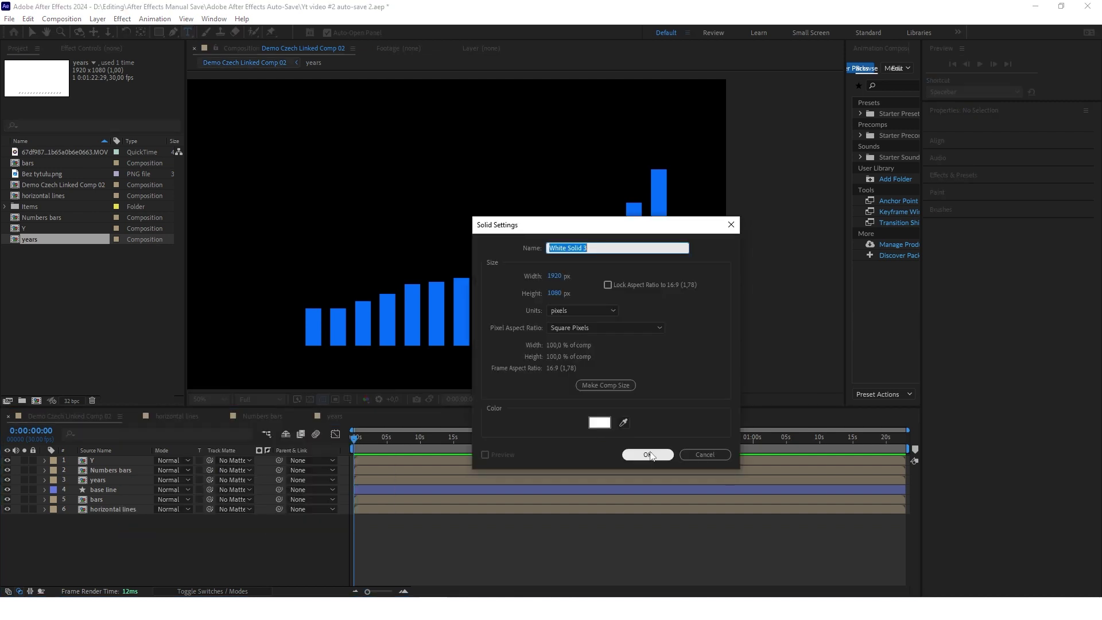
click(653, 455)
drag(92, 456, 112, 529)
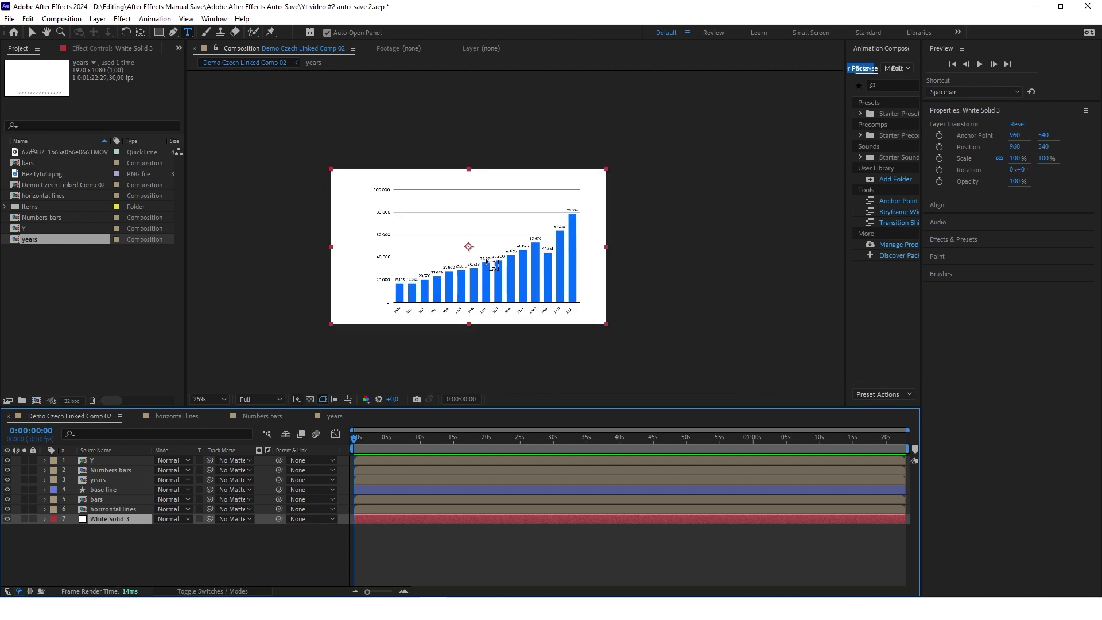
- Add a null object and place it above all other layers in the stack
right_click(139, 547)
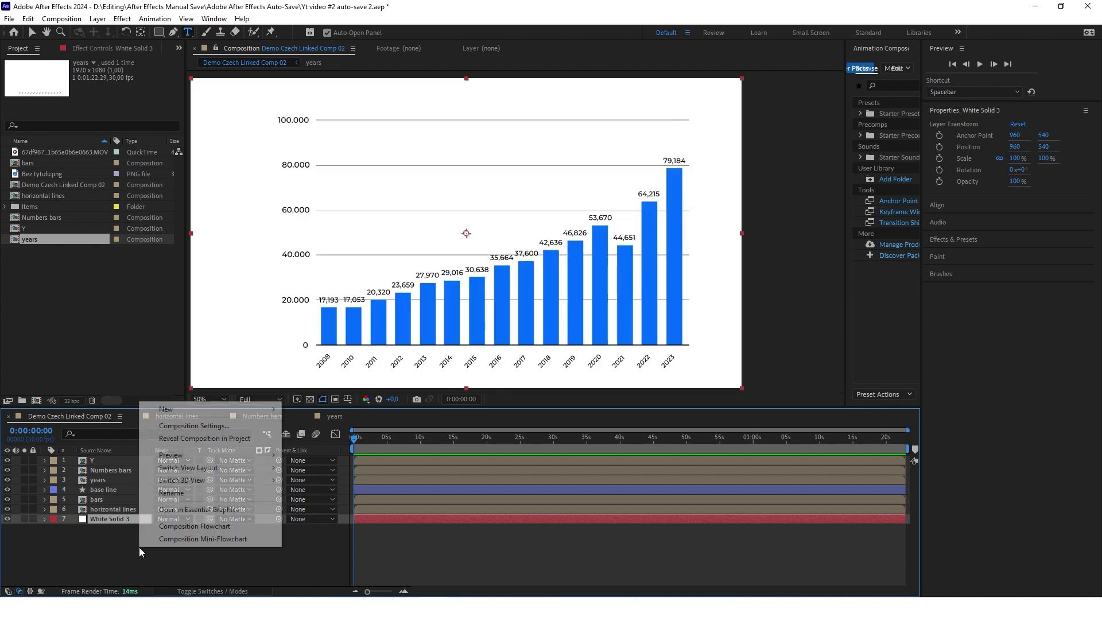
mouse_move(208, 411)
click(332, 479)
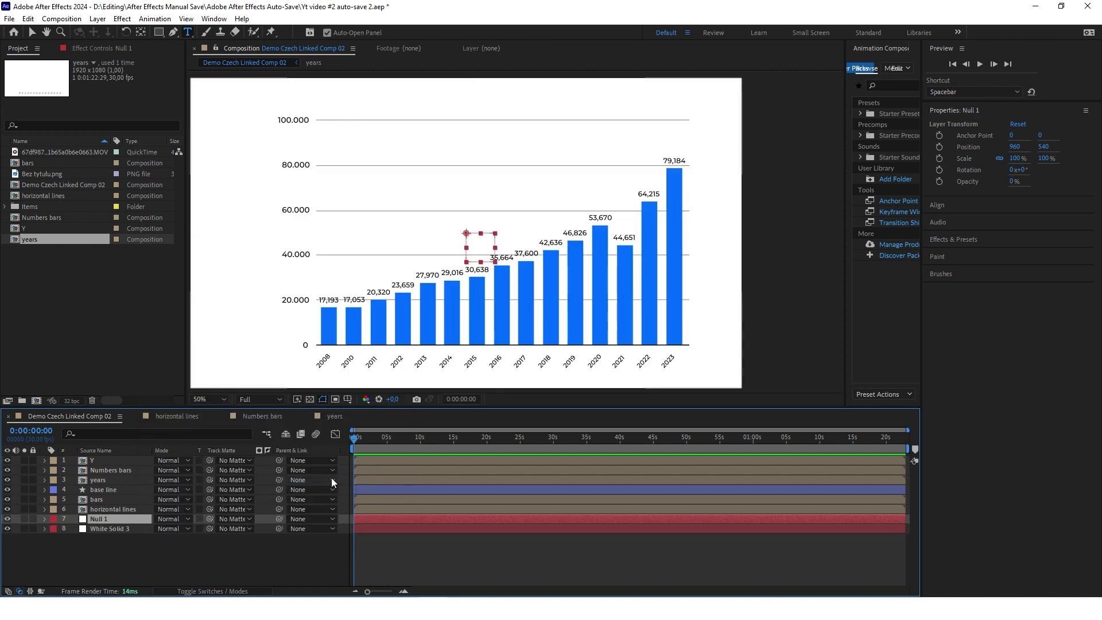
drag(108, 520, 114, 455)
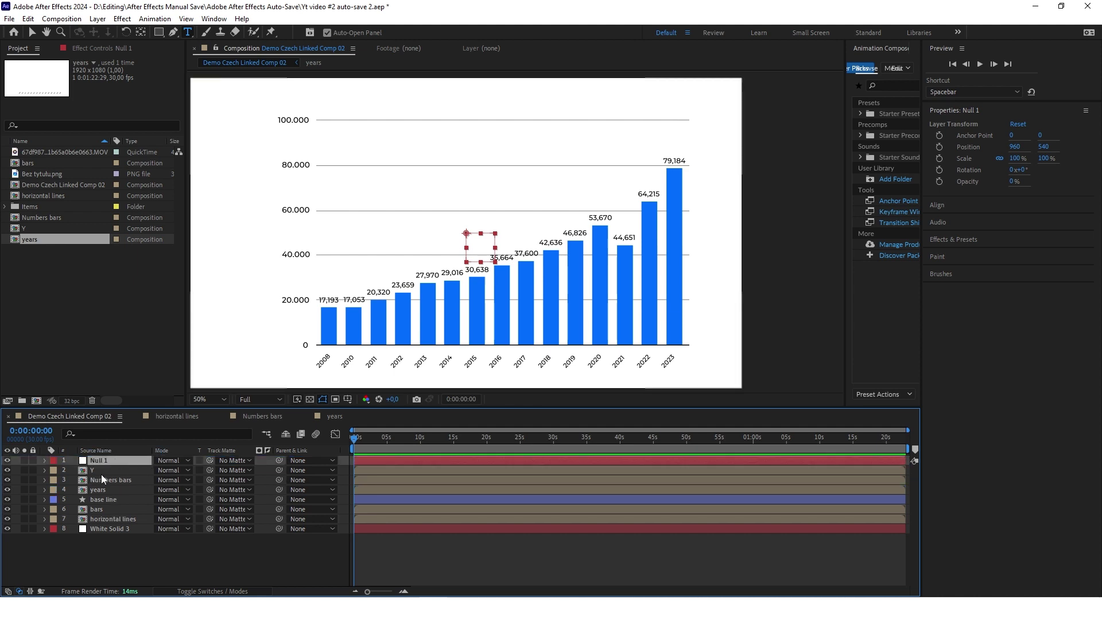
- Parent the six chart layers from Y to horizontal lines to the null and move the null to position 907, 540
click(102, 468)
shift+click(114, 519)
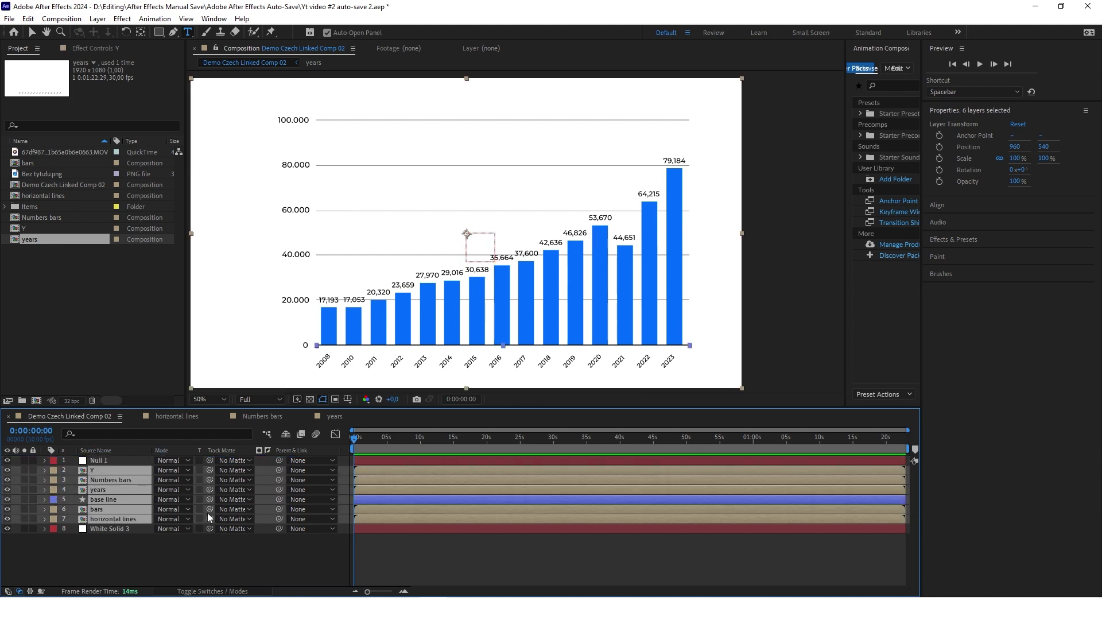
drag(280, 469, 108, 465)
key(p)
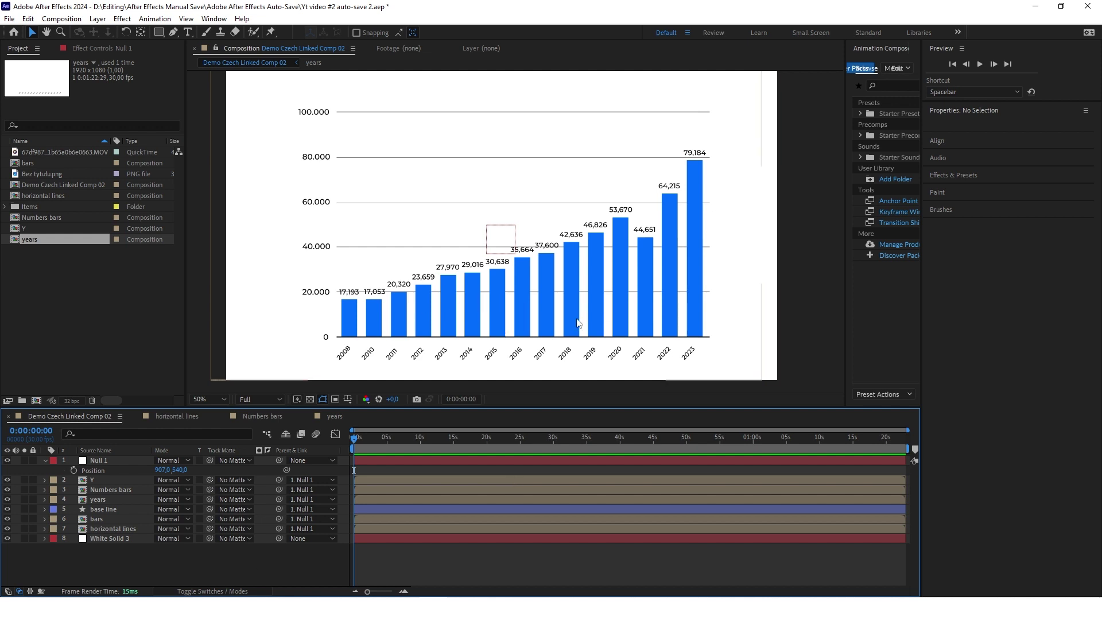
- Open the bars composition, add Trim Paths to Shape Layer 15 and enable keyframing of its End value at 0 s
double_click(102, 519)
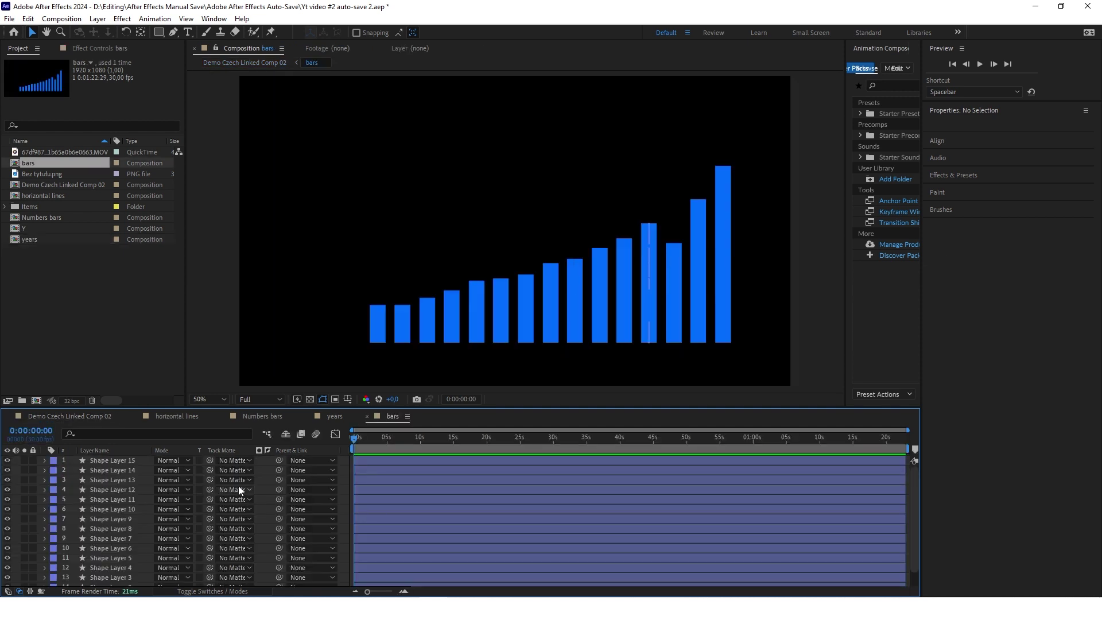
click(115, 460)
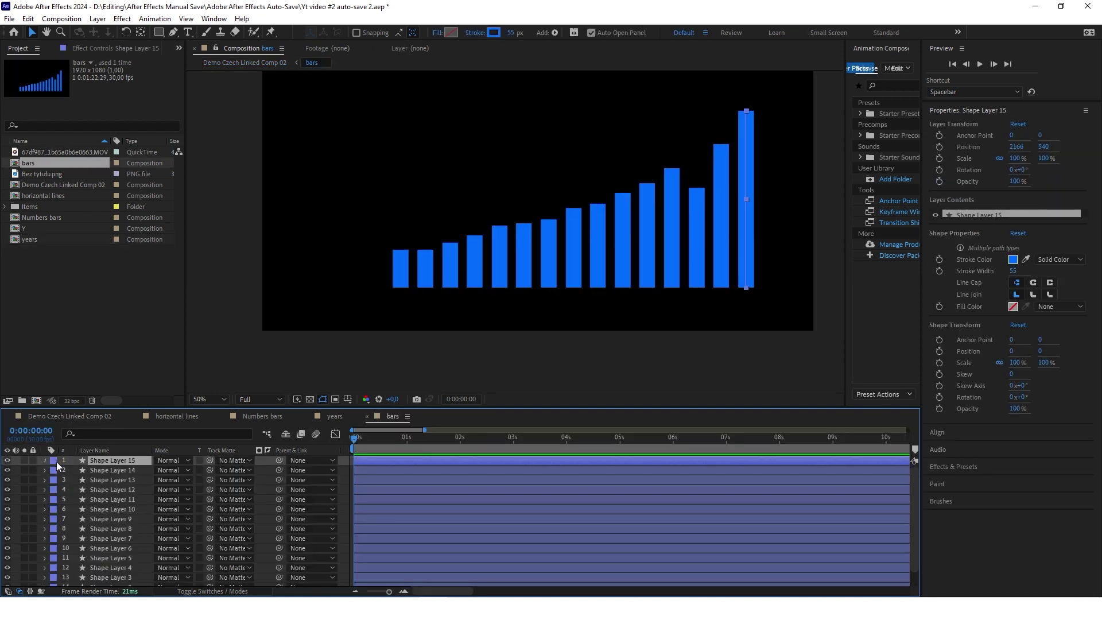
click(44, 460)
click(267, 470)
click(306, 407)
click(83, 509)
- Keyframe the Trim Paths End of Shape Layer 15 at 100% at 2 s and set it to 0% at the start
drag(354, 438, 463, 449)
click(16, 509)
drag(460, 438, 355, 442)
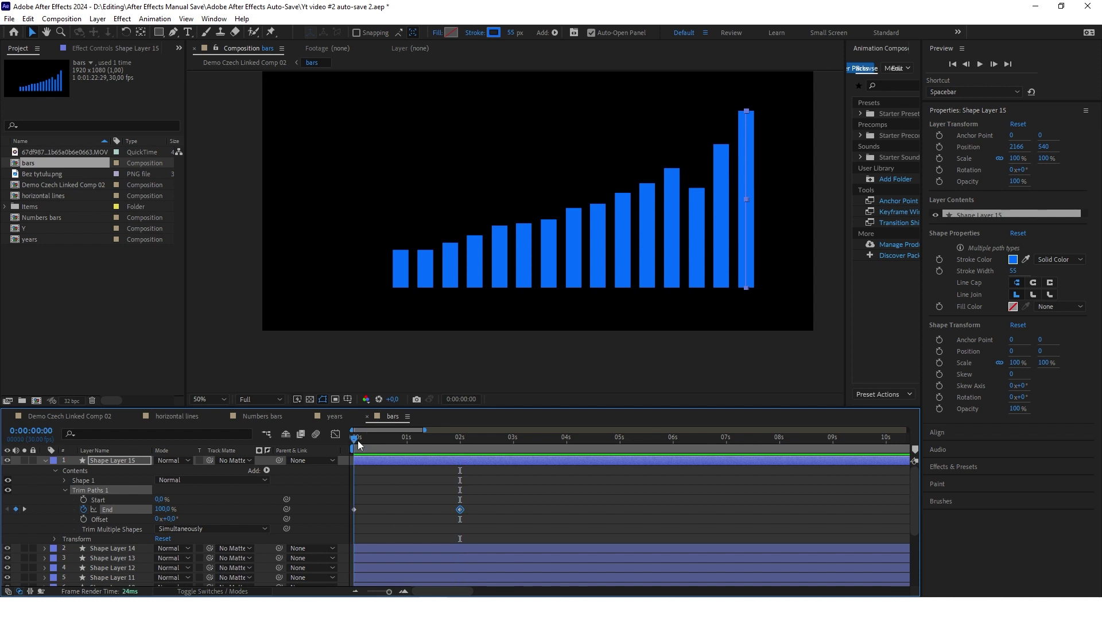
click(163, 510)
text(0)
key(Return)
- Ease both End keyframes of Shape Layer 15 and lengthen the last keyframe's incoming influence in the speed graph for a gradual slowdown
drag(348, 535, 517, 490)
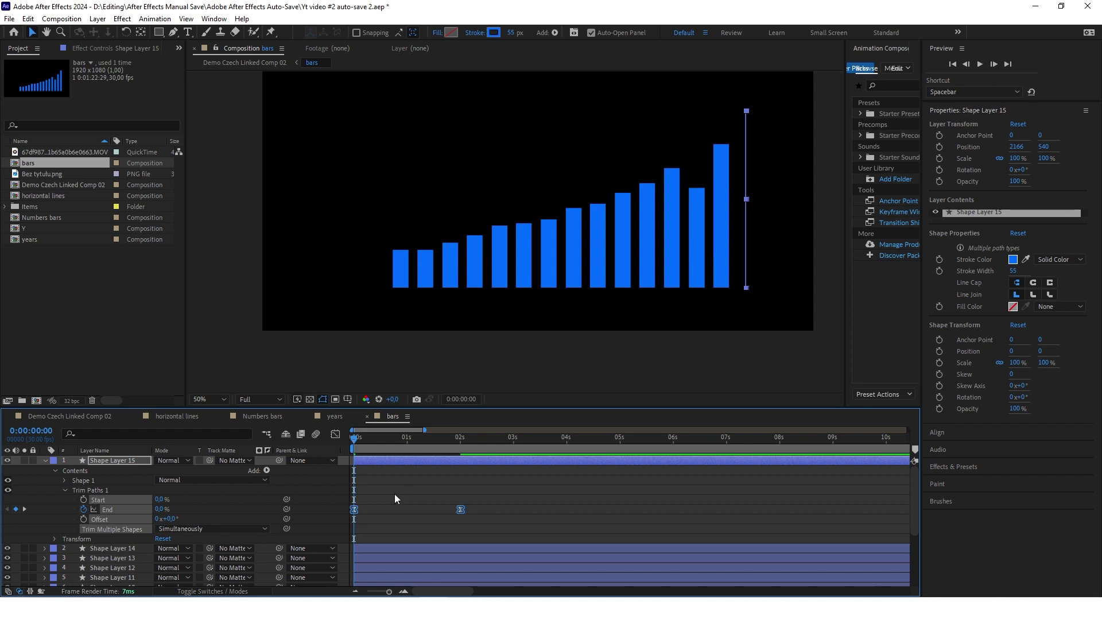
click(336, 434)
click(460, 559)
drag(454, 561, 390, 561)
click(354, 560)
click(492, 513)
key(shift+F3)
- Move the last End keyframe of Shape Layer 15 to about 1.5 s and preview the bar's growth
click(490, 521)
click(461, 509)
drag(463, 514, 431, 508)
click(455, 480)
key(space)
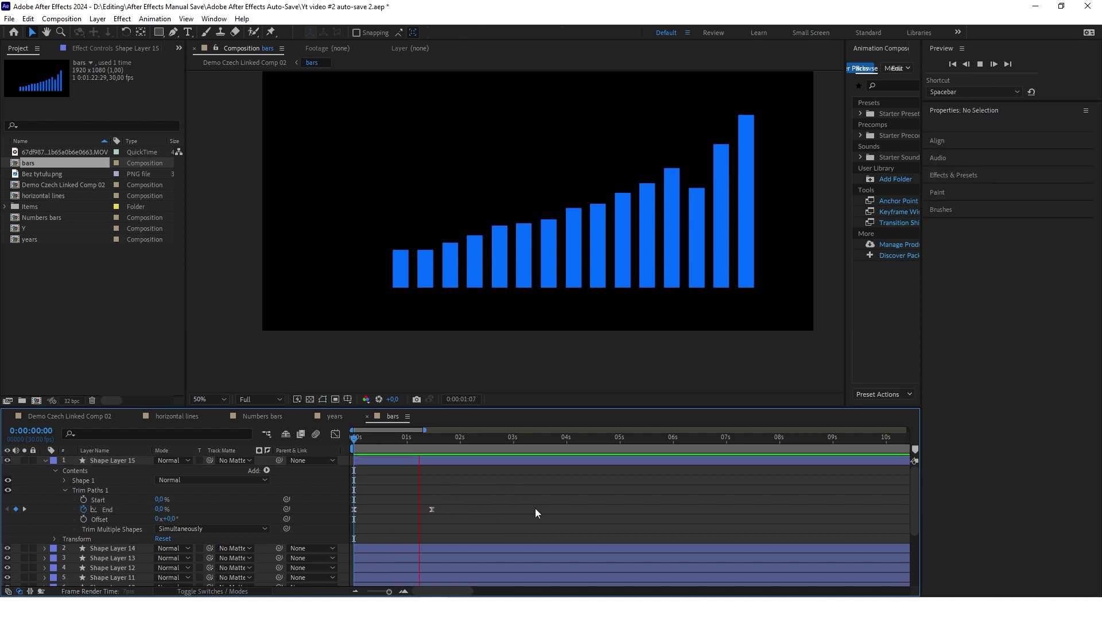
drag(439, 440, 343, 447)
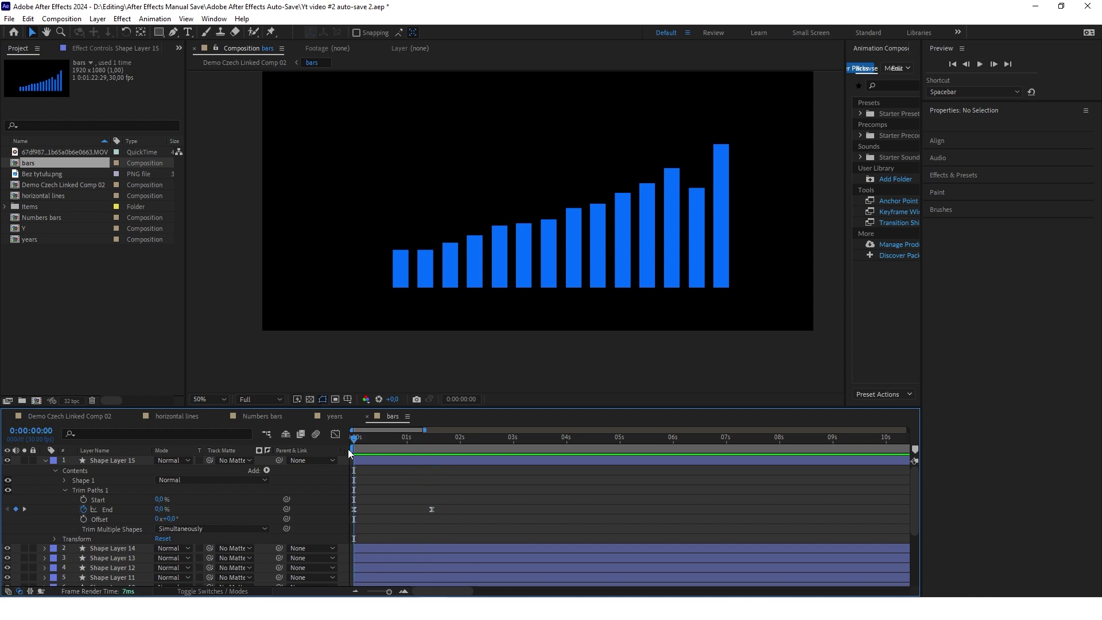
- Sharpen the End speed curve of Shape Layer 15 so it peaks at about 0.5 s, and preview the motion
drag(474, 527, 344, 494)
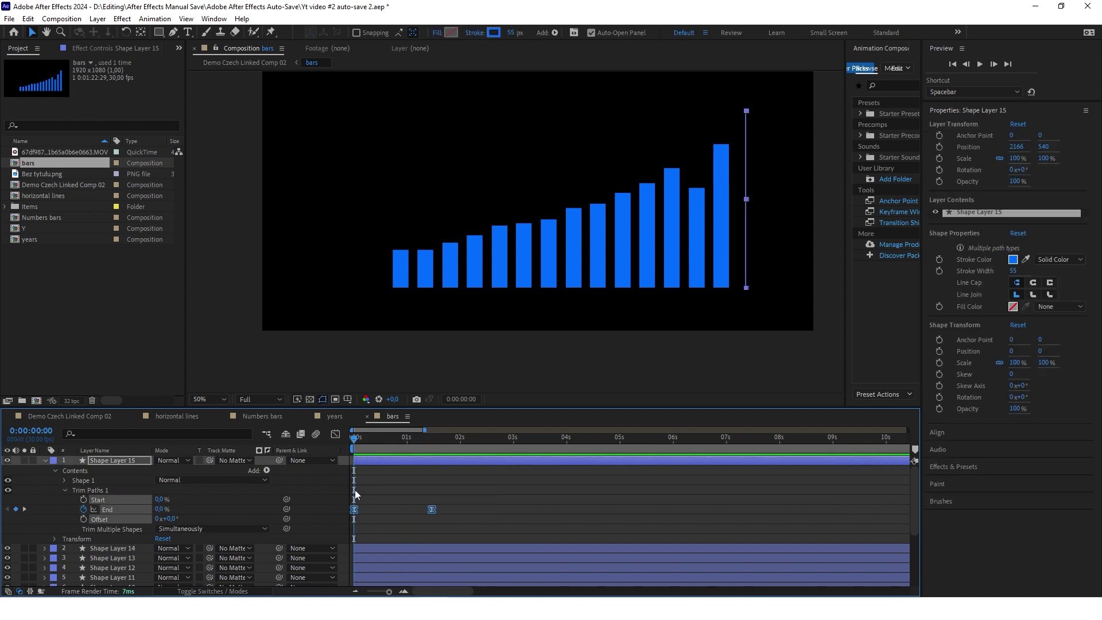
key(shift+F3)
drag(418, 555, 394, 561)
key(space)
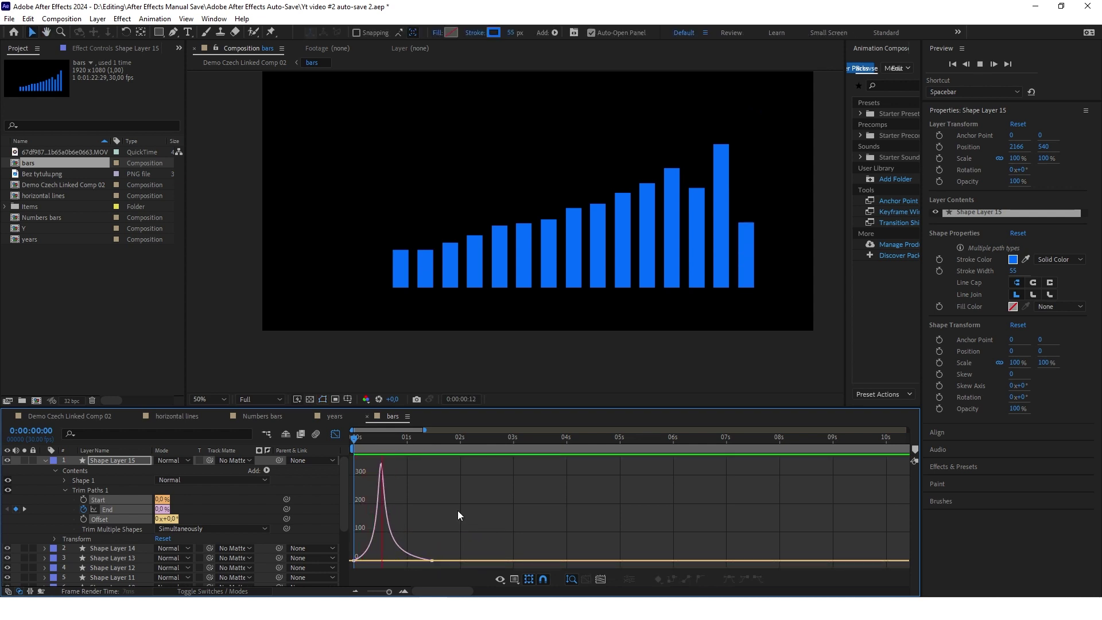
key(space)
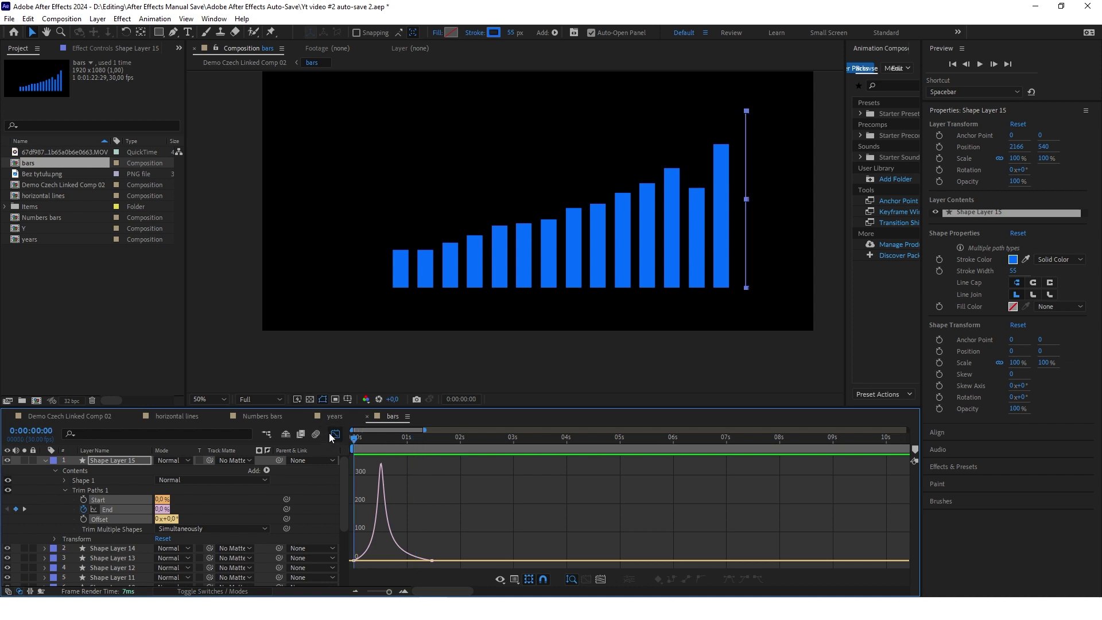
- Copy the Trim Paths End animation from Shape Layer 15 onto Shape Layers 14 through 1, starting at 0 s
click(333, 436)
drag(445, 528, 349, 498)
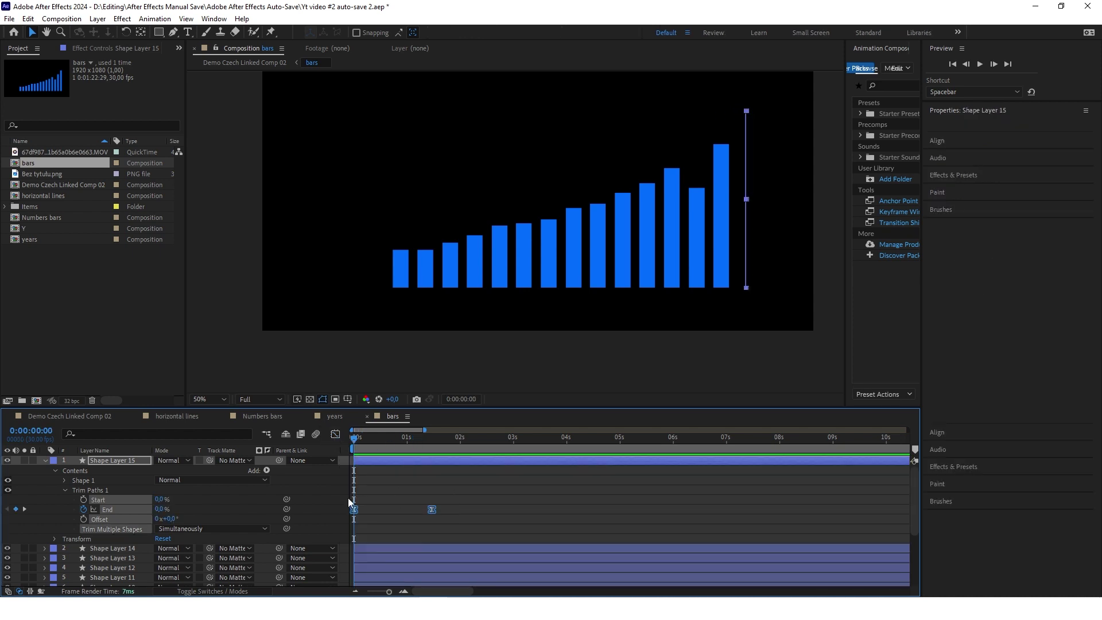
click(44, 461)
shift+click(112, 581)
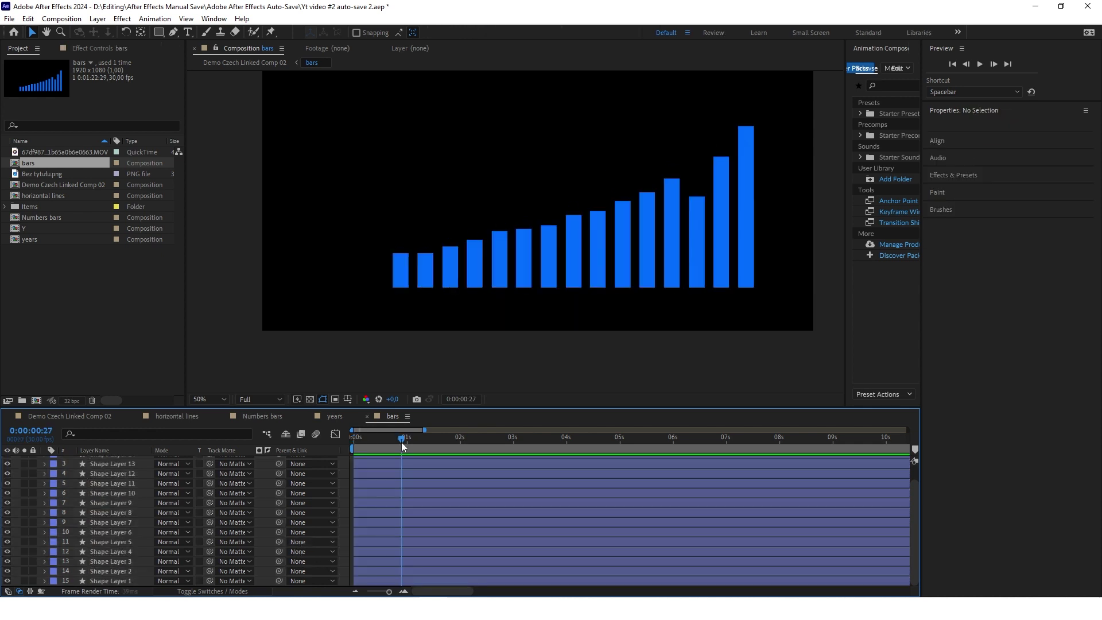
drag(403, 446, 354, 448)
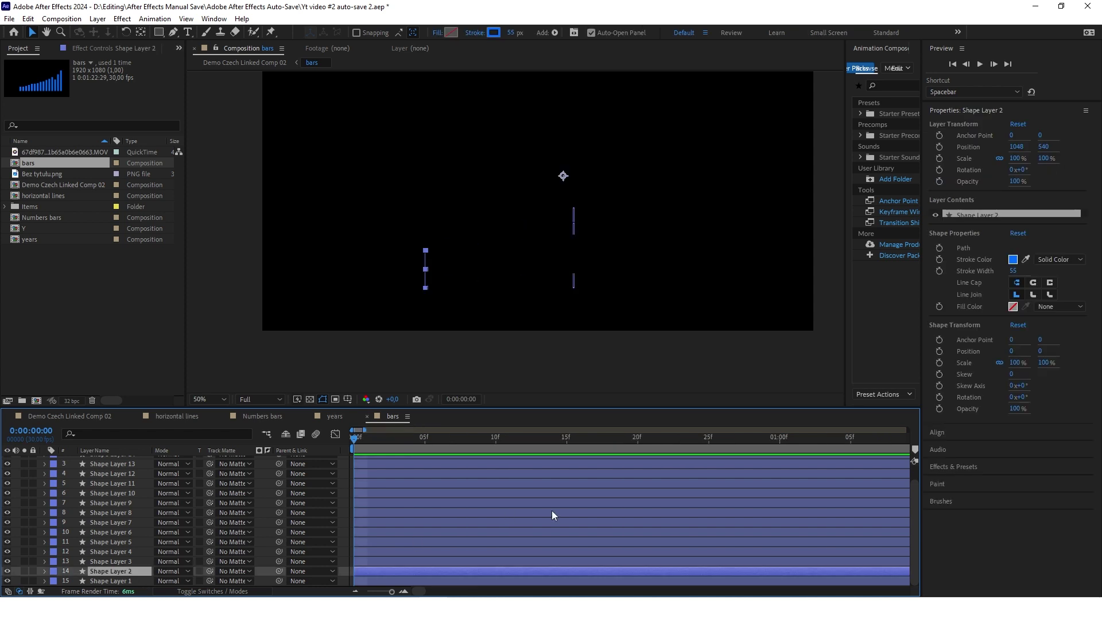
- Shift Shape Layer 2 in time so it starts at frame 3
key(Page_Down)
key(Page_Down)
key(Page_Down)
key(Page_Down)
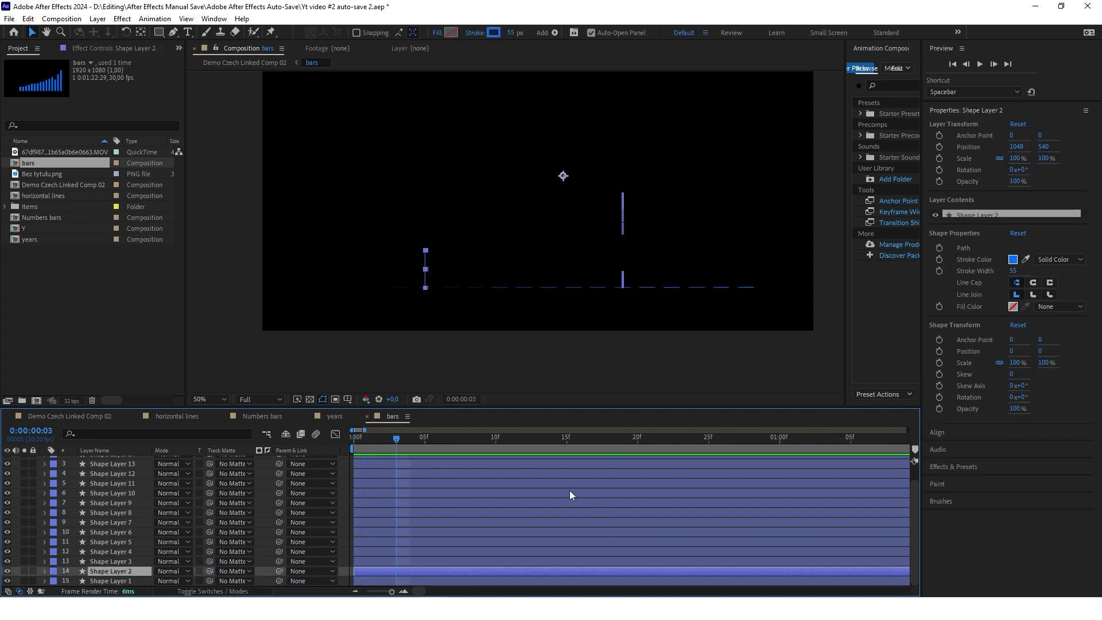
key(alt+[)
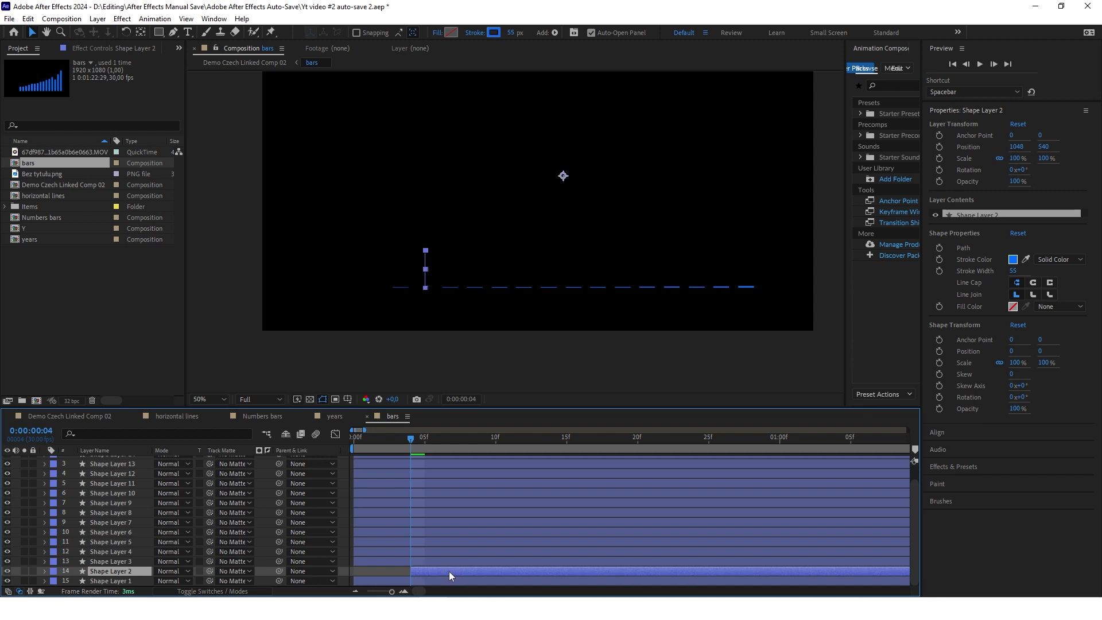
key(Page_Up)
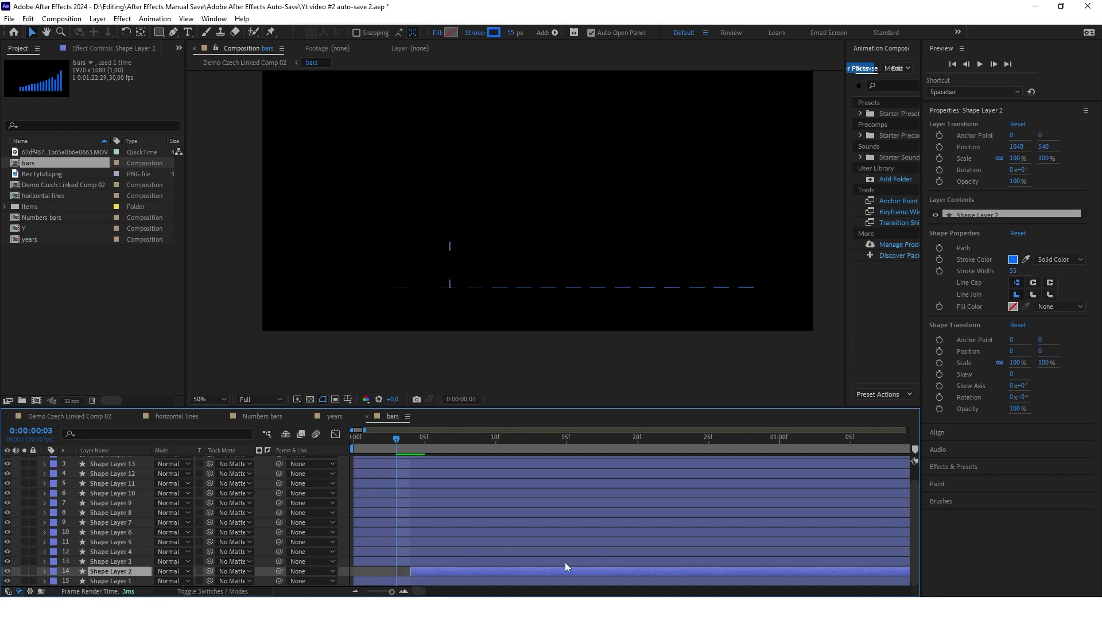
drag(467, 571, 449, 569)
- Offset the start of Shape Layer 3 to frame 6, three frames after Shape Layer 2
key(Page_Down)
- Offset the start of Shape Layer 4 to frame 9, three frames after Shape Layer 3
key(Page_Down)
key(Page_Down)
click(415, 560)
key(alt+[)
key(Page_Down)
key(Page_Down)
key(Page_Down)
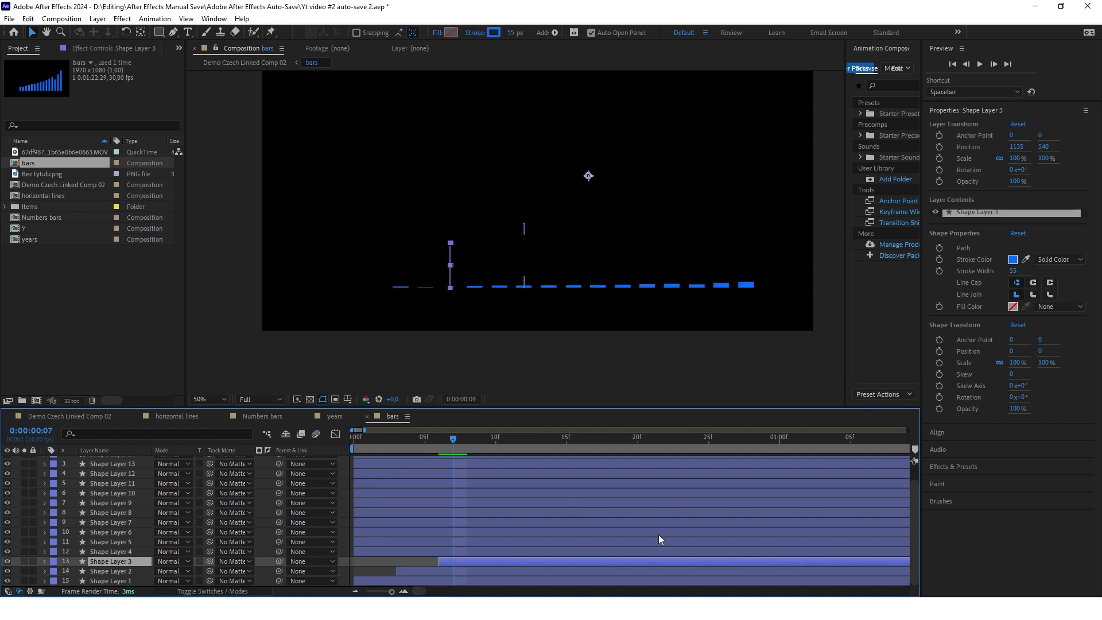
click(471, 551)
key(alt+[)
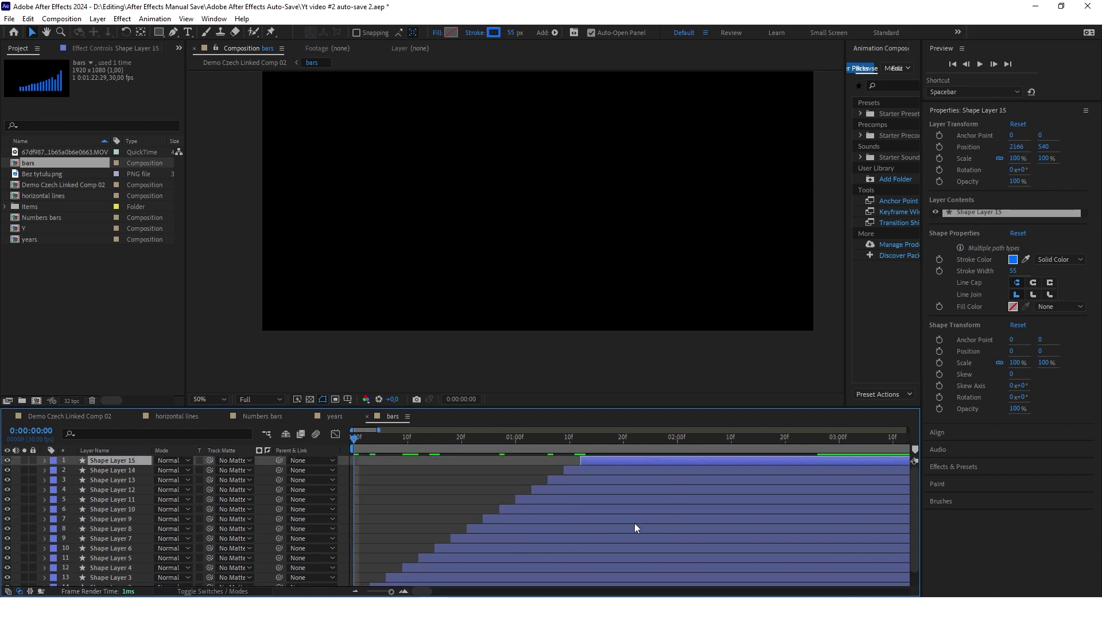
- Play back the staggered growth of all the bars from the start of the bars composition
key(space)
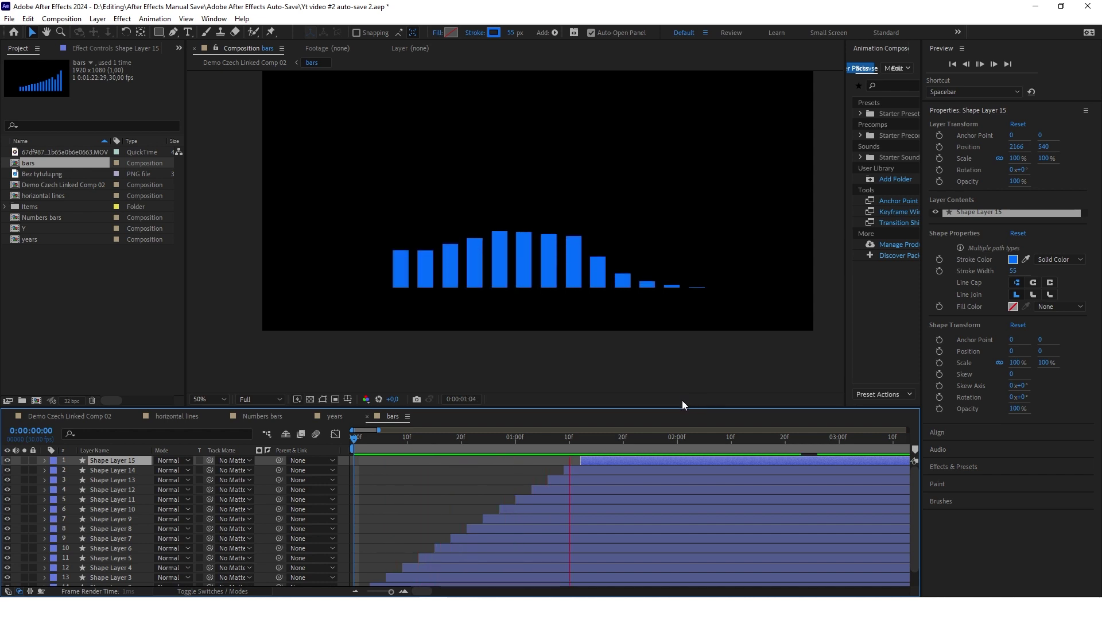
key(space)
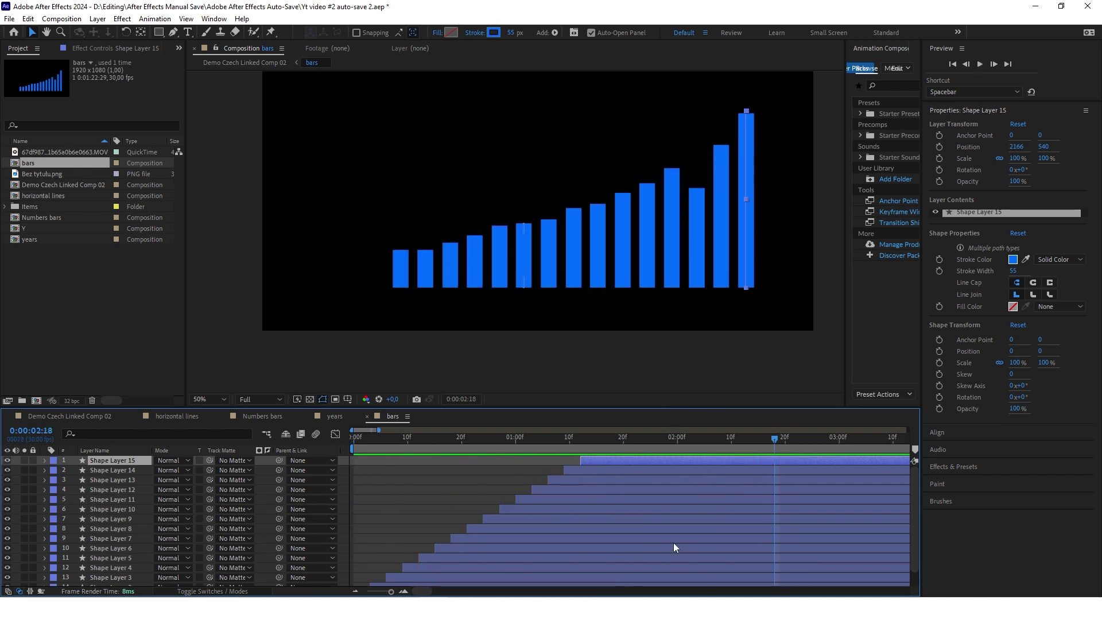
drag(776, 436, 357, 473)
key(Home)
key(space)
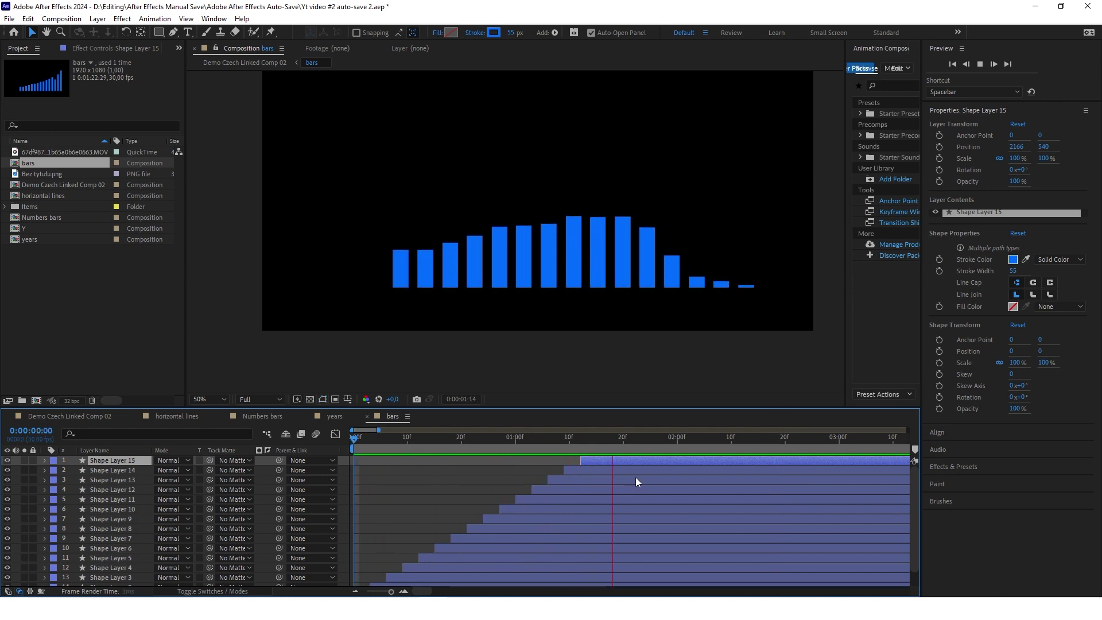
key(space)
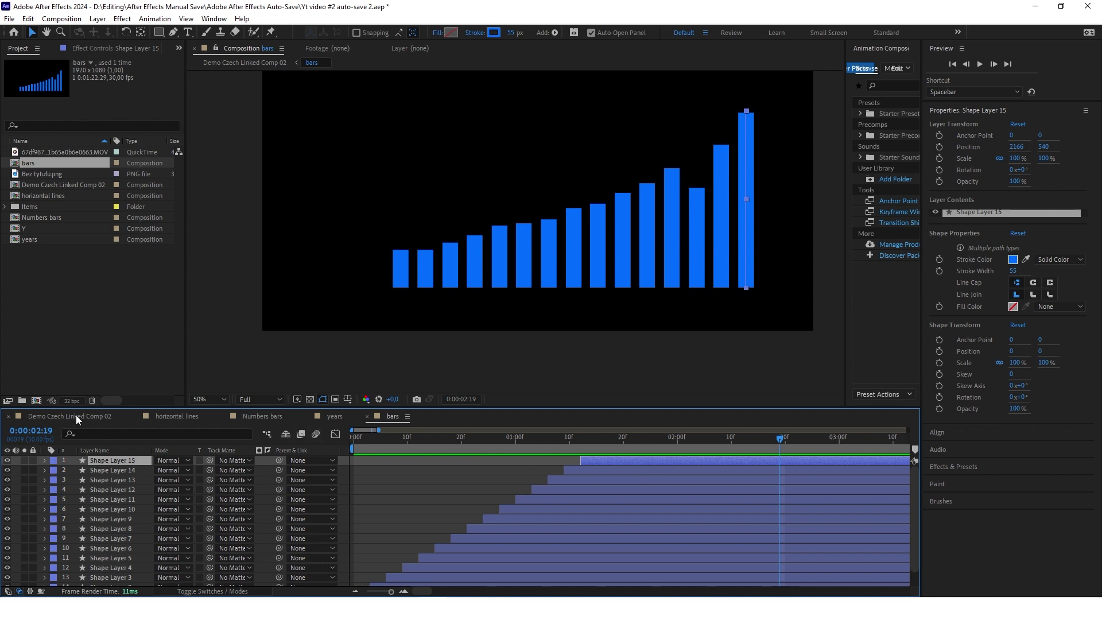
- Return to the start, switch to the Demo Czech Linked Comp 02 composition and preview the growing bars in the full chart
key(Home)
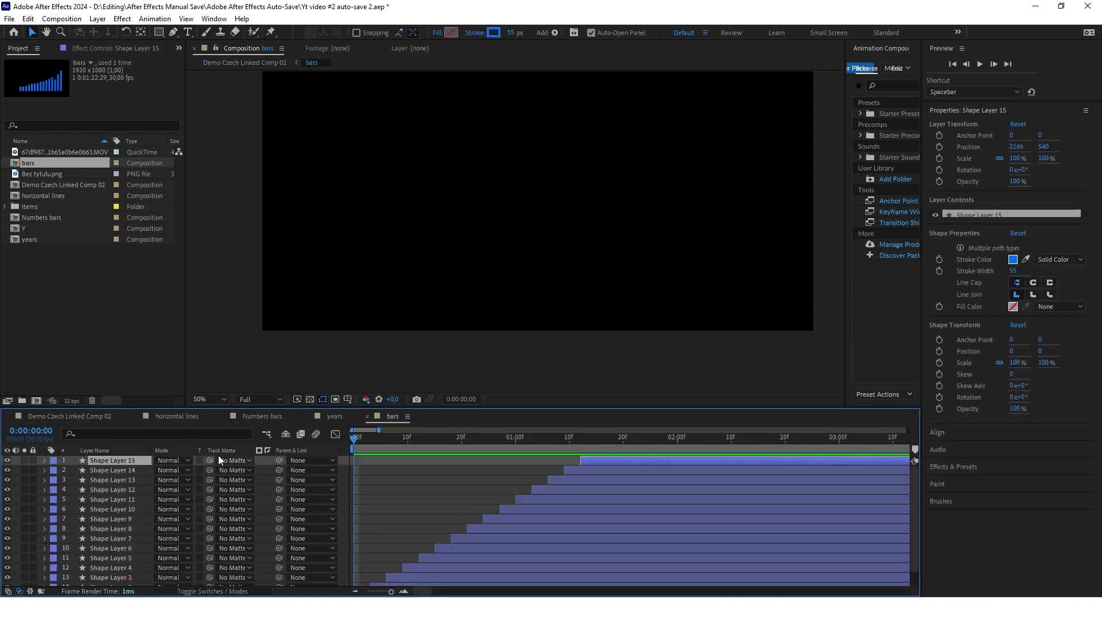
click(77, 415)
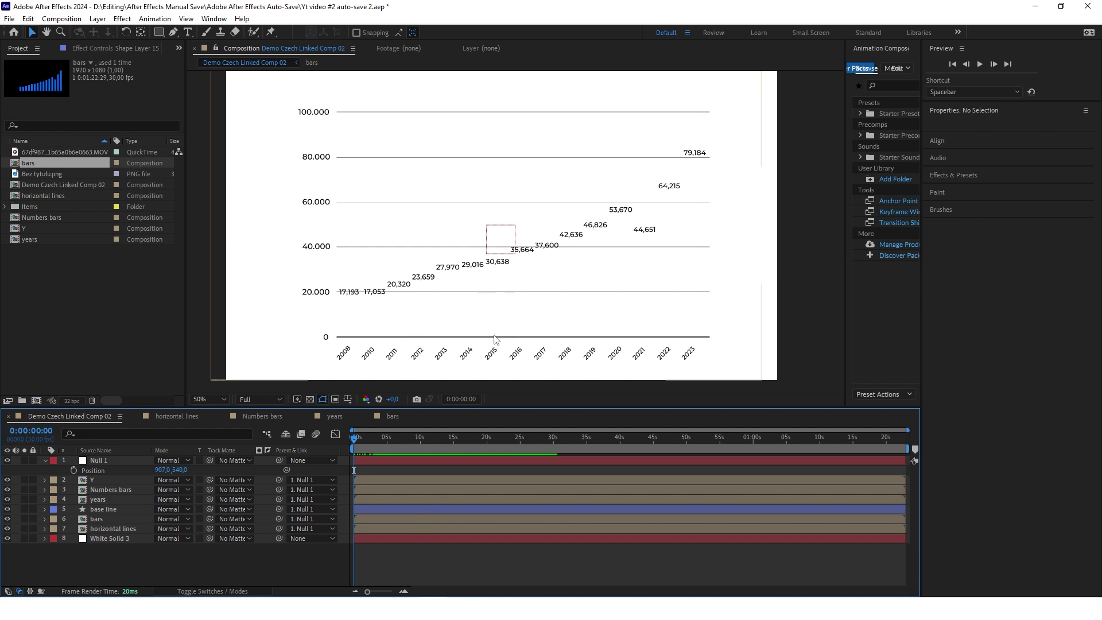
key(space)
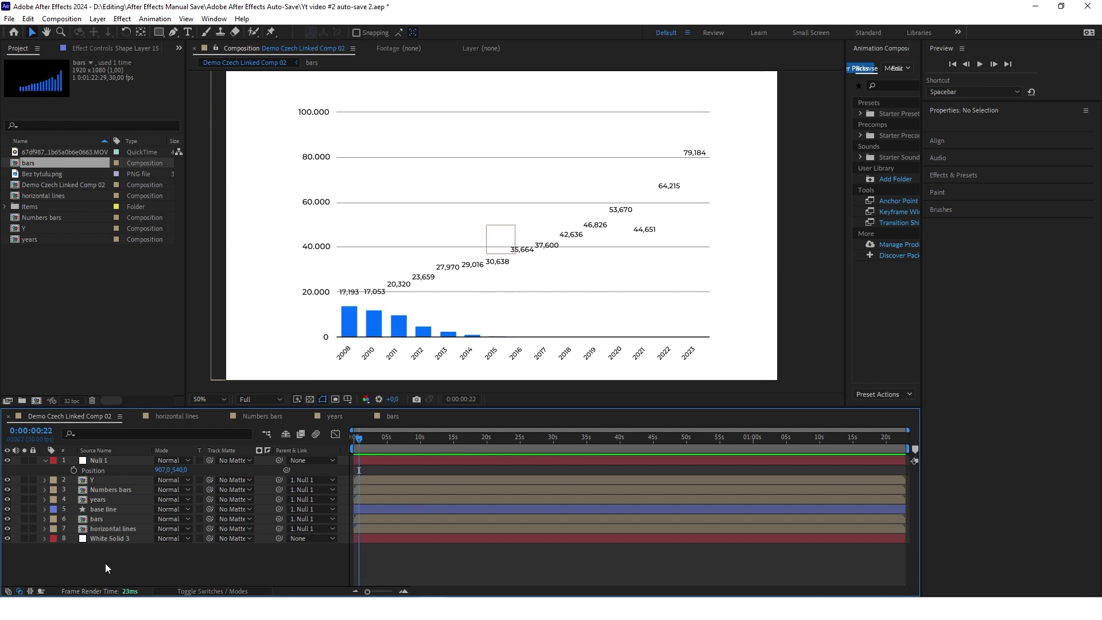
- Add Trim Paths to the base line shape layer
click(102, 510)
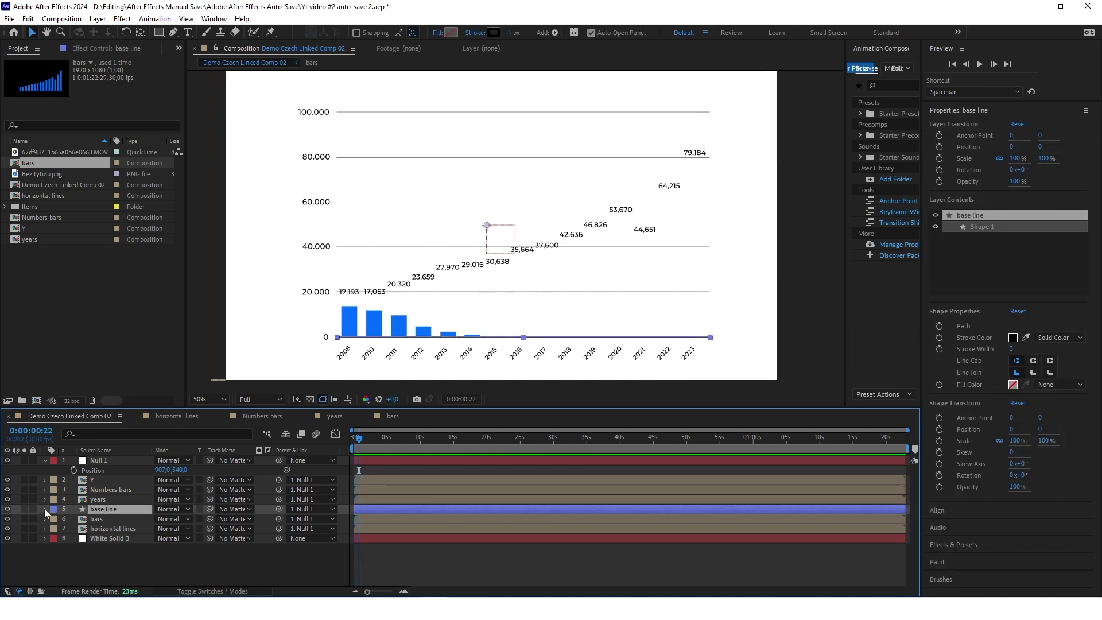
click(44, 509)
click(267, 519)
click(320, 456)
- Keyframe the base line's Trim Paths Start and End at frame 0, both at 50%
drag(366, 438, 353, 440)
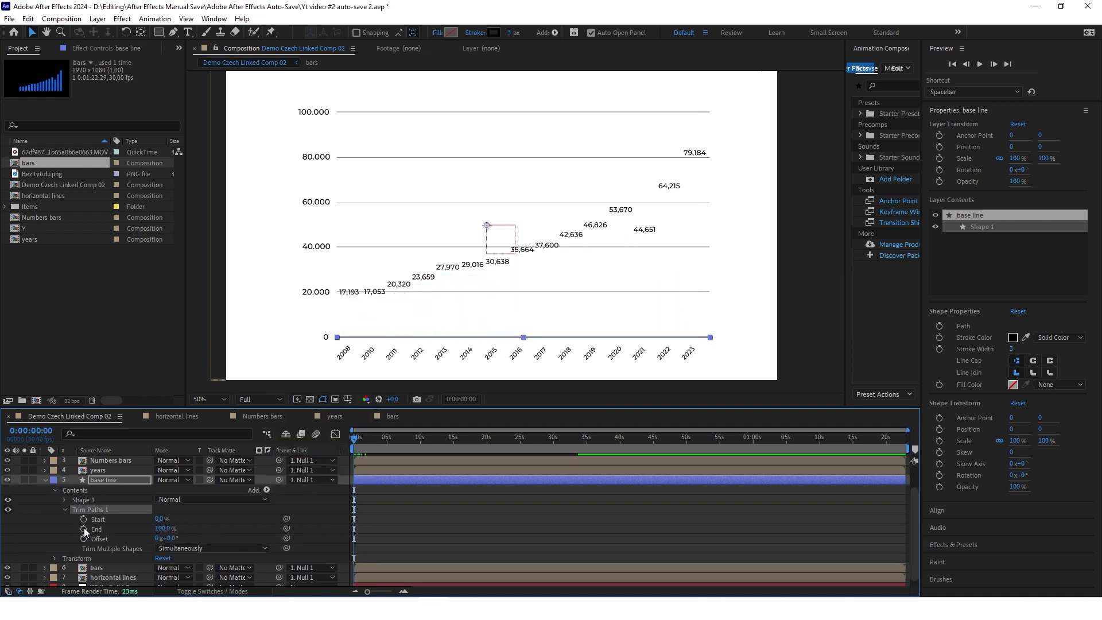
click(84, 529)
click(83, 519)
click(161, 519)
text(50)
key(Tab)
text(50)
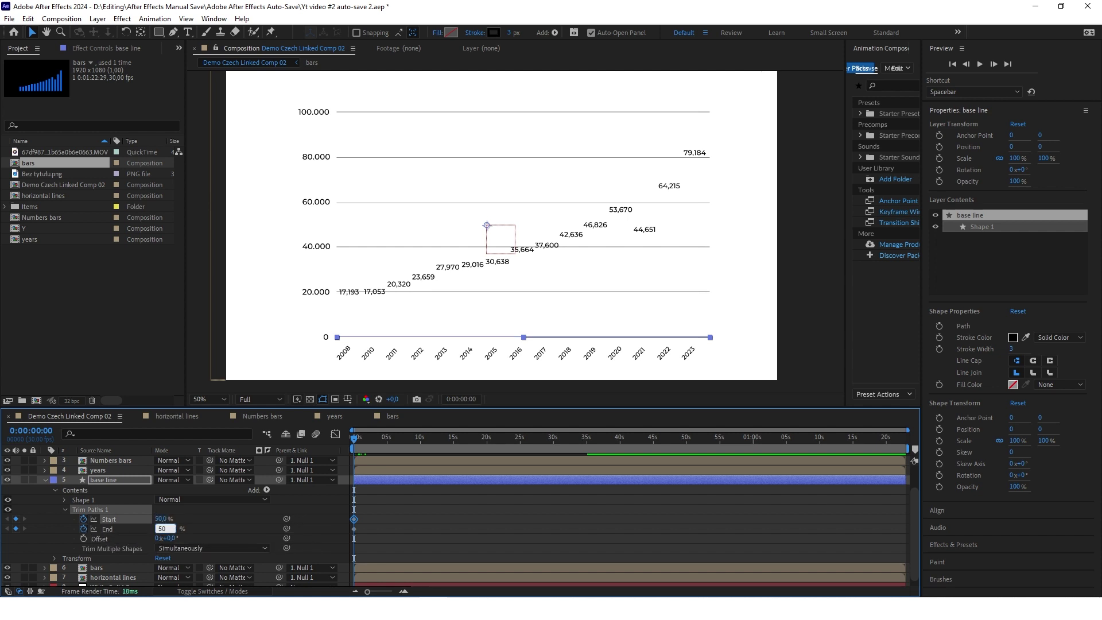
key(Return)
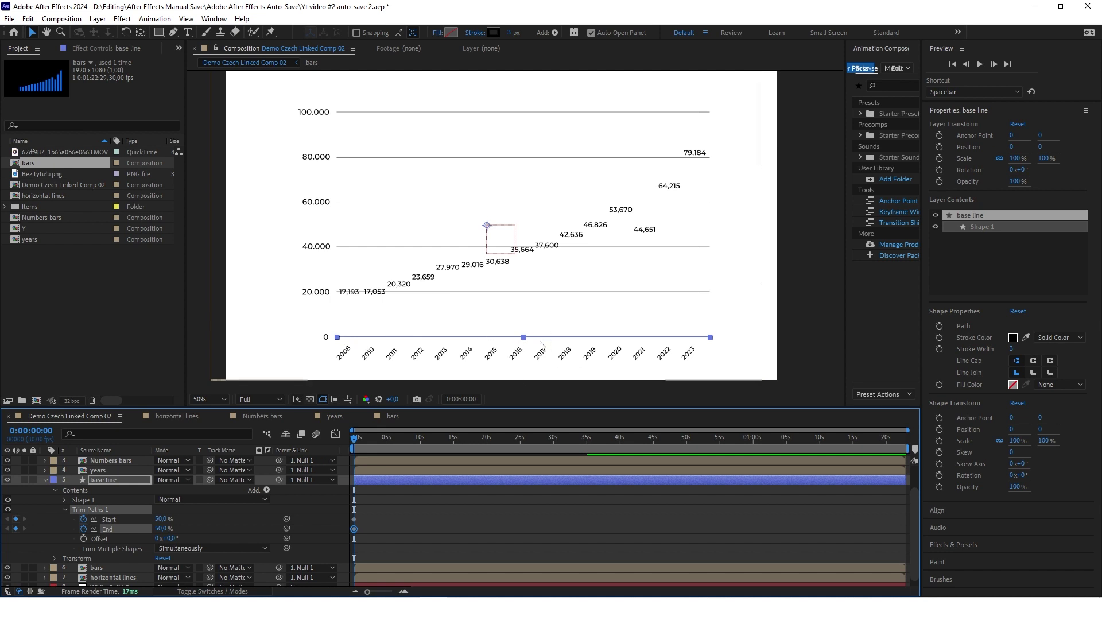
- Keyframe the base line's Trim Paths at 1 second with Start at 0% and End at 100%
scroll(354, 440, up, 4)
drag(354, 440, 383, 432)
click(16, 519)
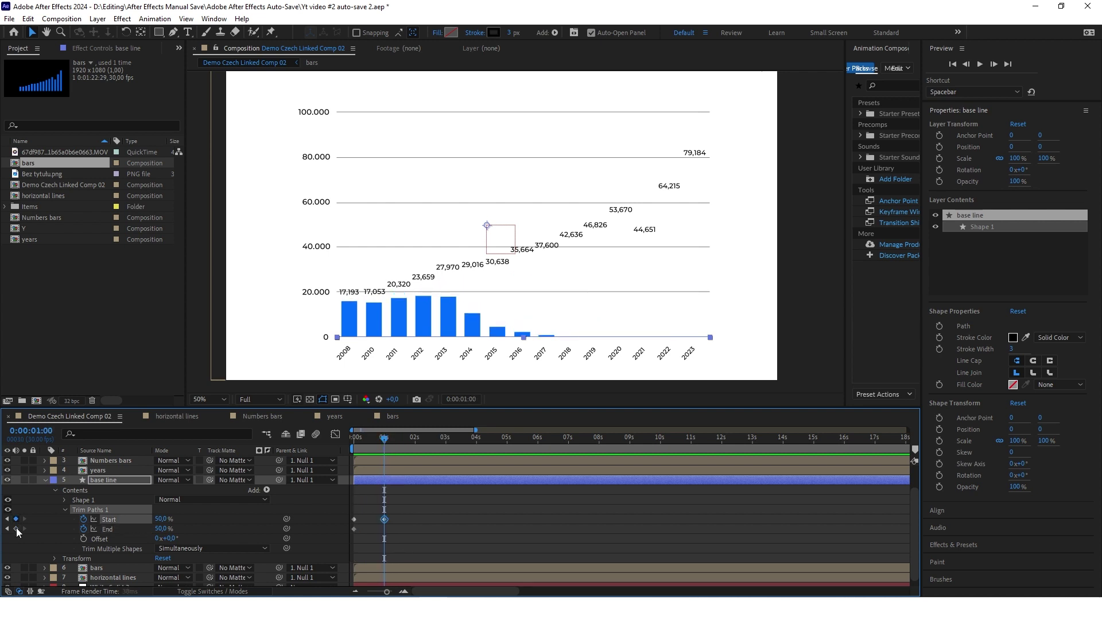
click(15, 528)
click(159, 519)
text(0)
key(Tab)
text(100)
key(Return)
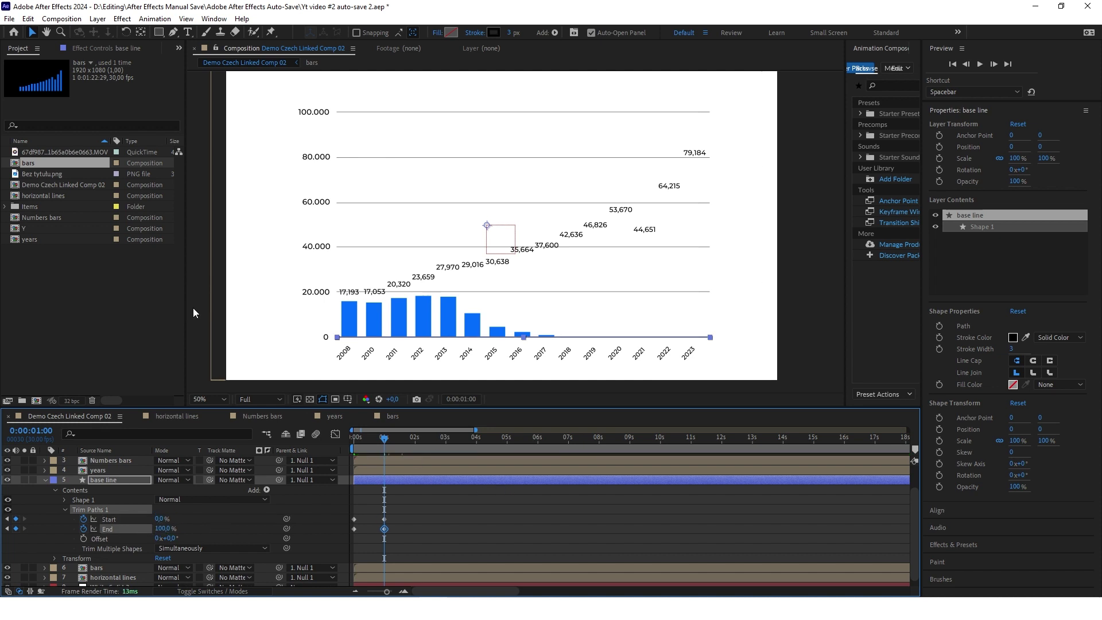
- Play back the base line drawing outward from its centre and check the frames just after 1 second
click(192, 312)
key(space)
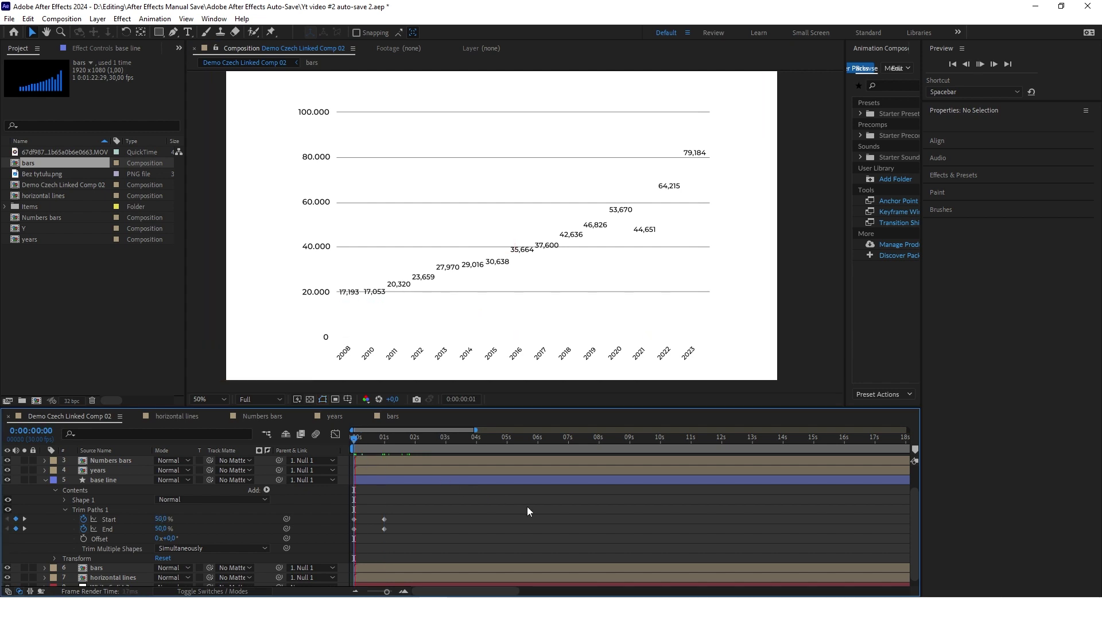
click(389, 440)
mouse_move(391, 443)
mouse_down()
mouse_move(353, 443)
mouse_move(391, 442)
mouse_up()
- Apply Easy Ease to all Start and End keyframes of the base line's Trim Paths
drag(417, 541, 356, 512)
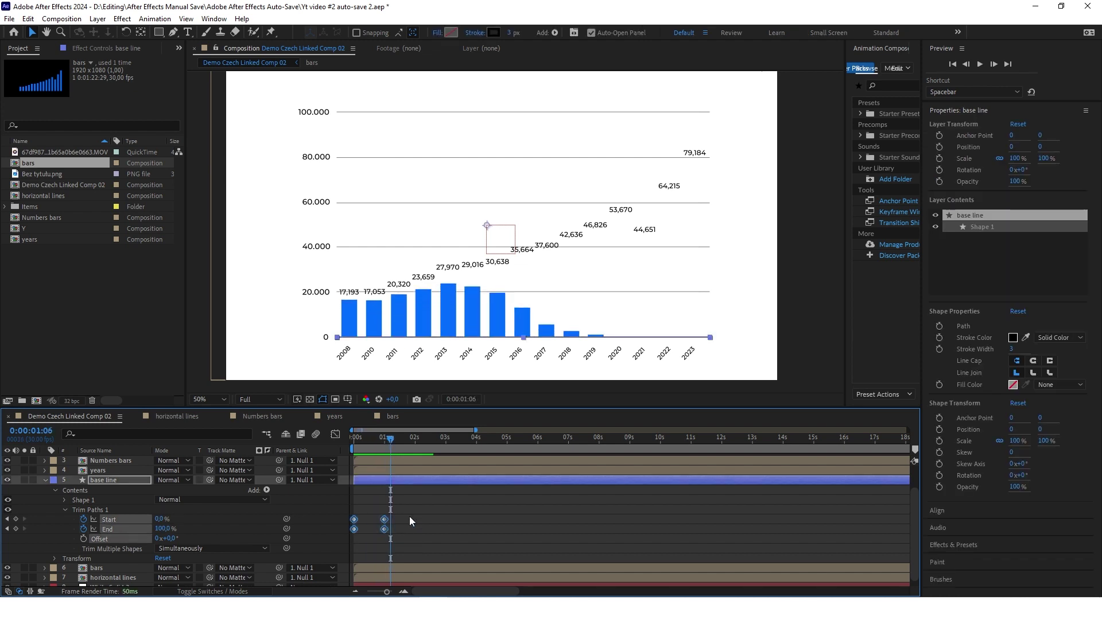
key(F9)
click(375, 439)
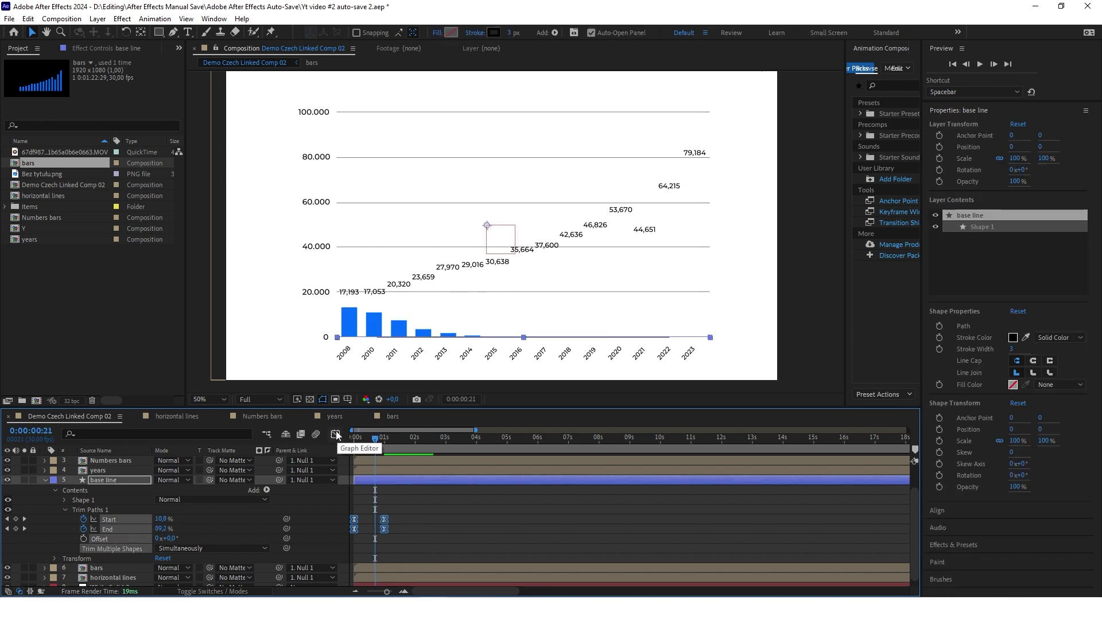
- Reshape the speed curves of the base line's Start and End so they peak early, around frame 9, with a long ease-out
click(336, 435)
click(604, 516)
click(668, 512)
drag(616, 512, 534, 511)
click(354, 512)
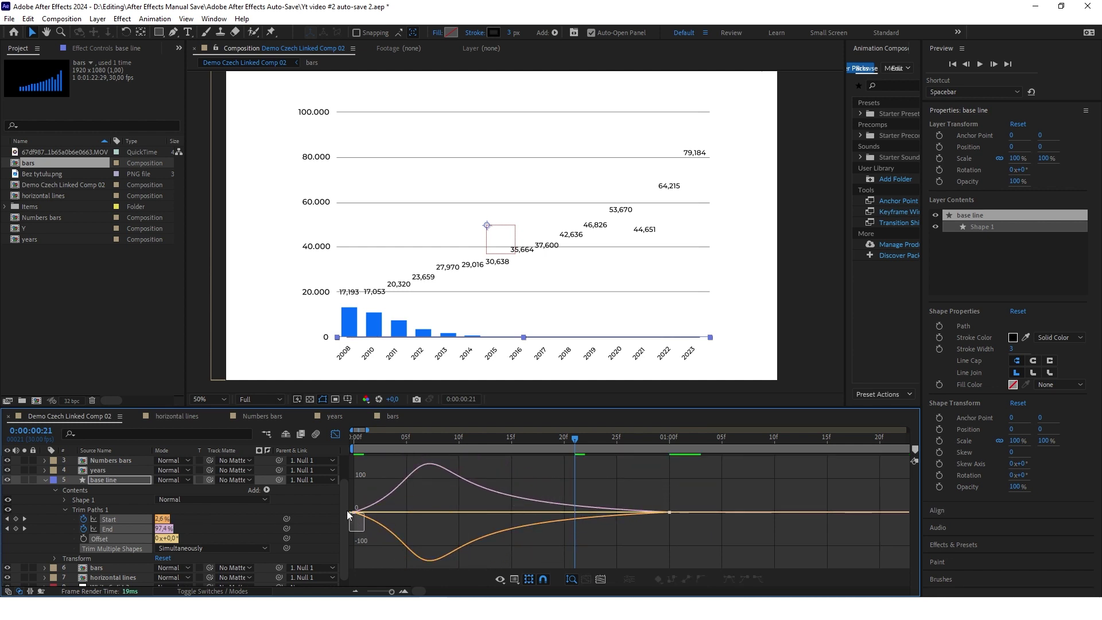
drag(408, 512, 437, 512)
drag(533, 512, 519, 512)
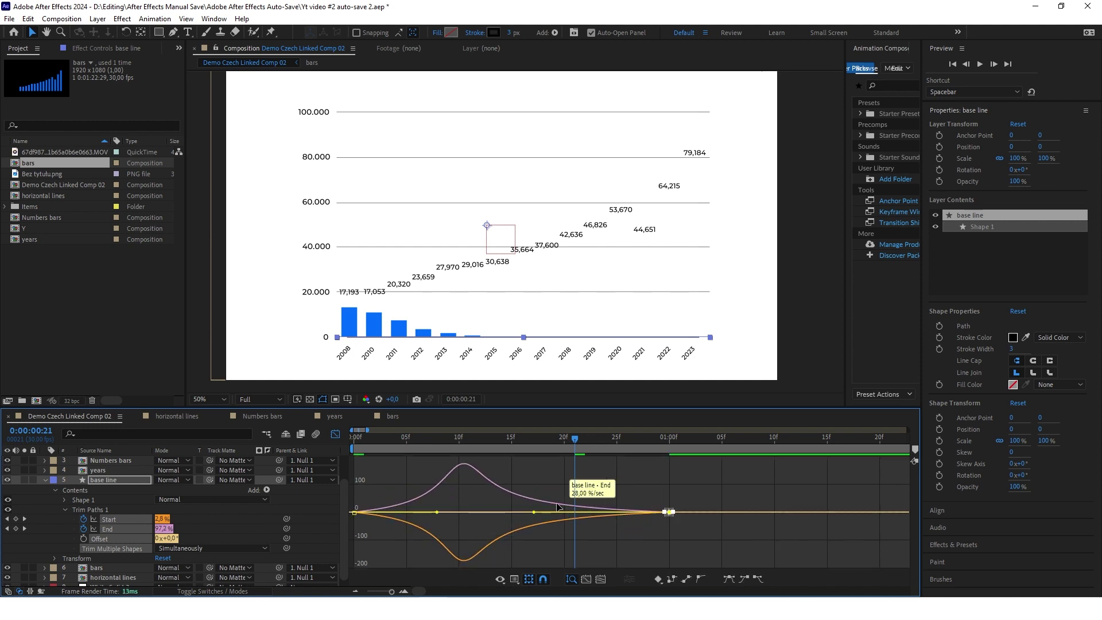
drag(518, 512, 522, 515)
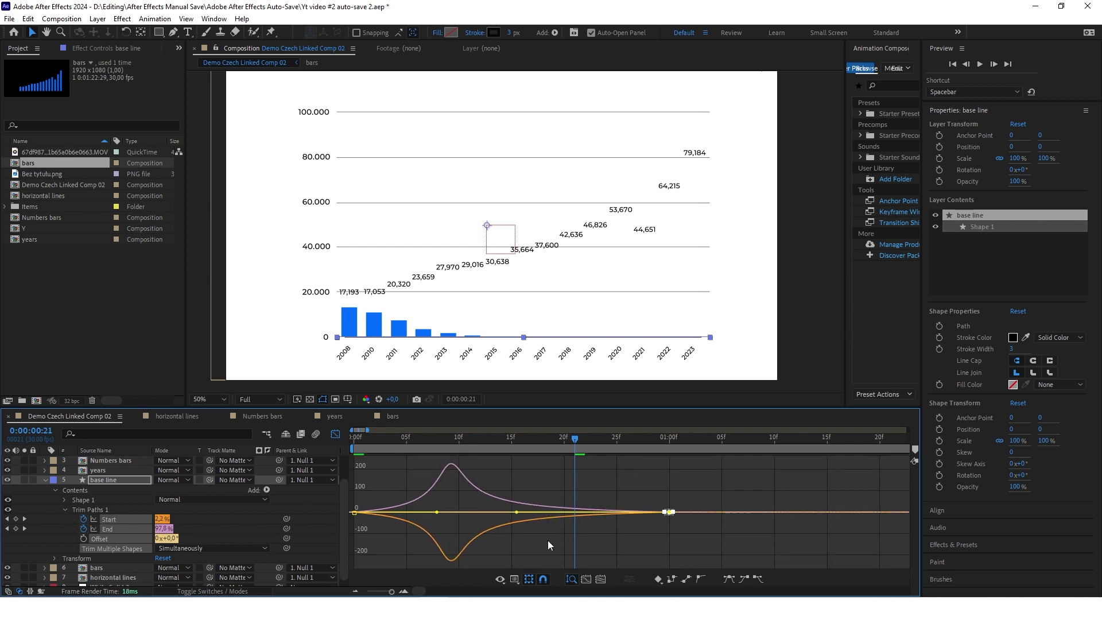
click(335, 434)
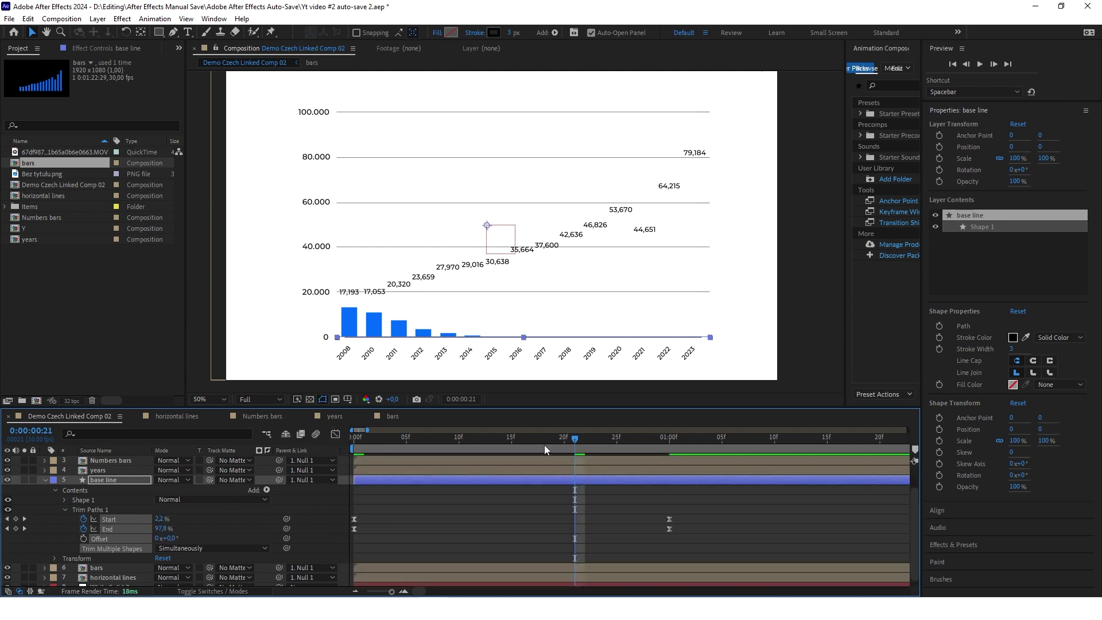
- Play back the chart from frame 0 to review the base line's eased drawing animation
drag(578, 440, 313, 449)
key(space)
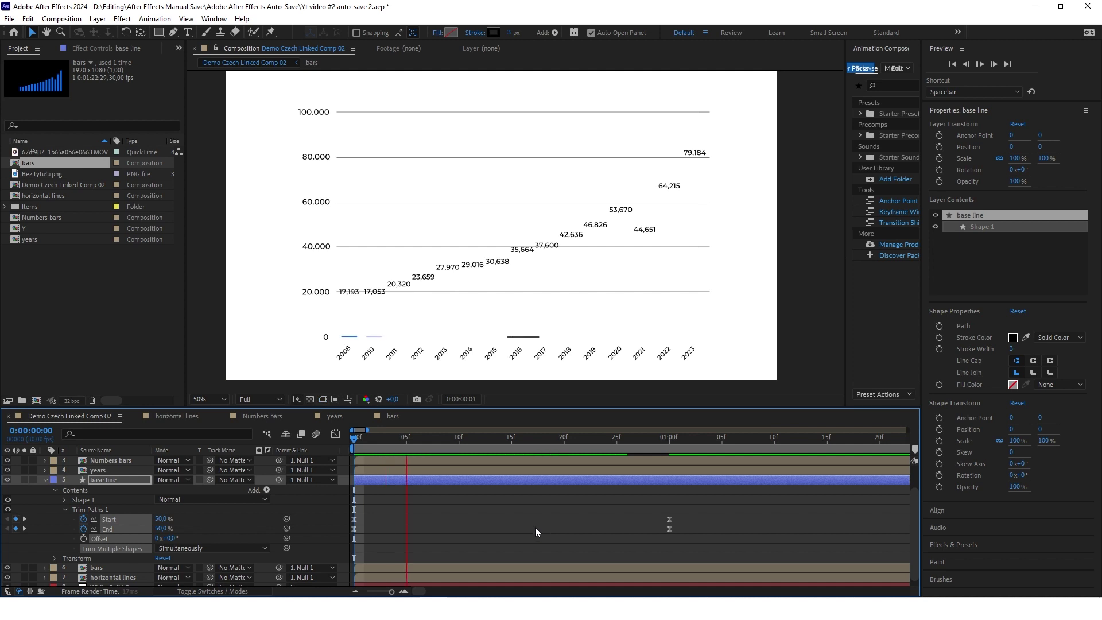
key(space)
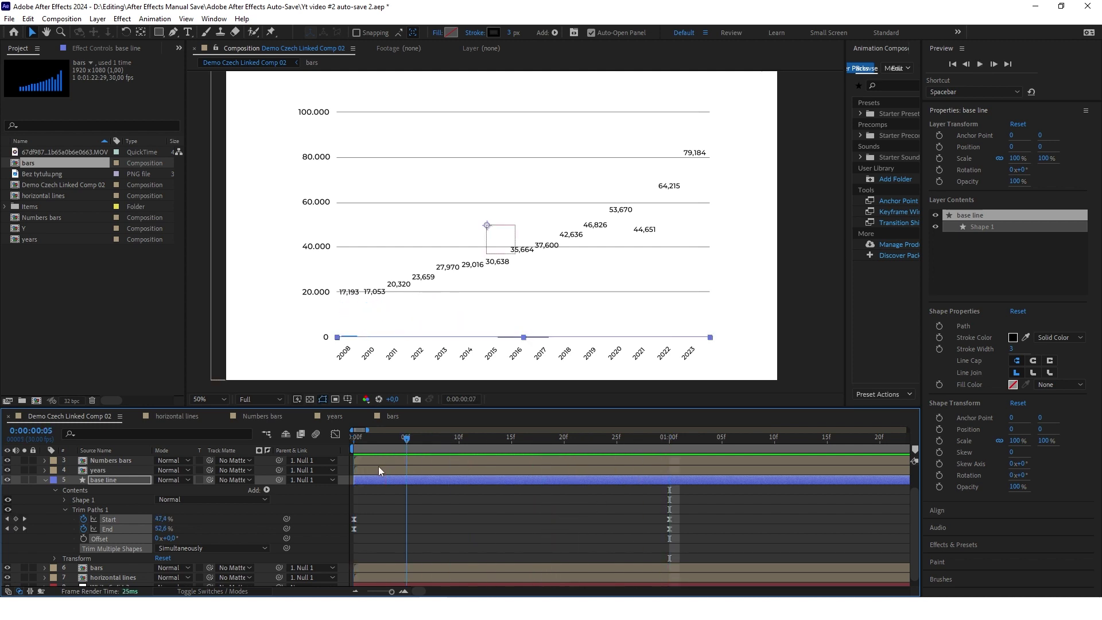
click(613, 492)
key(space)
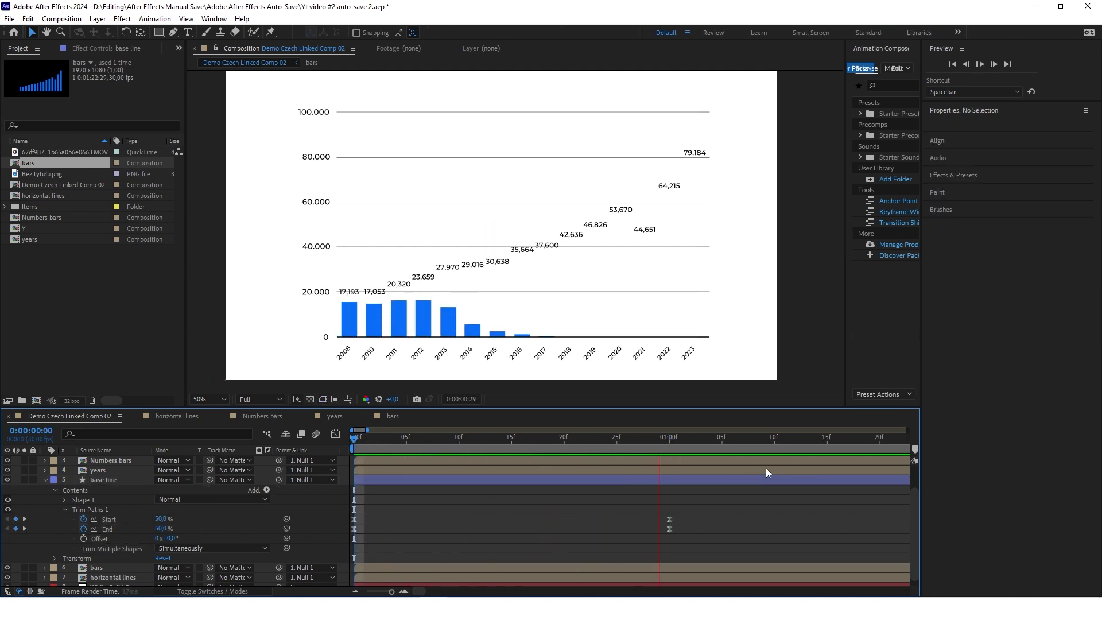
key(space)
scroll(586, 483, down, 4)
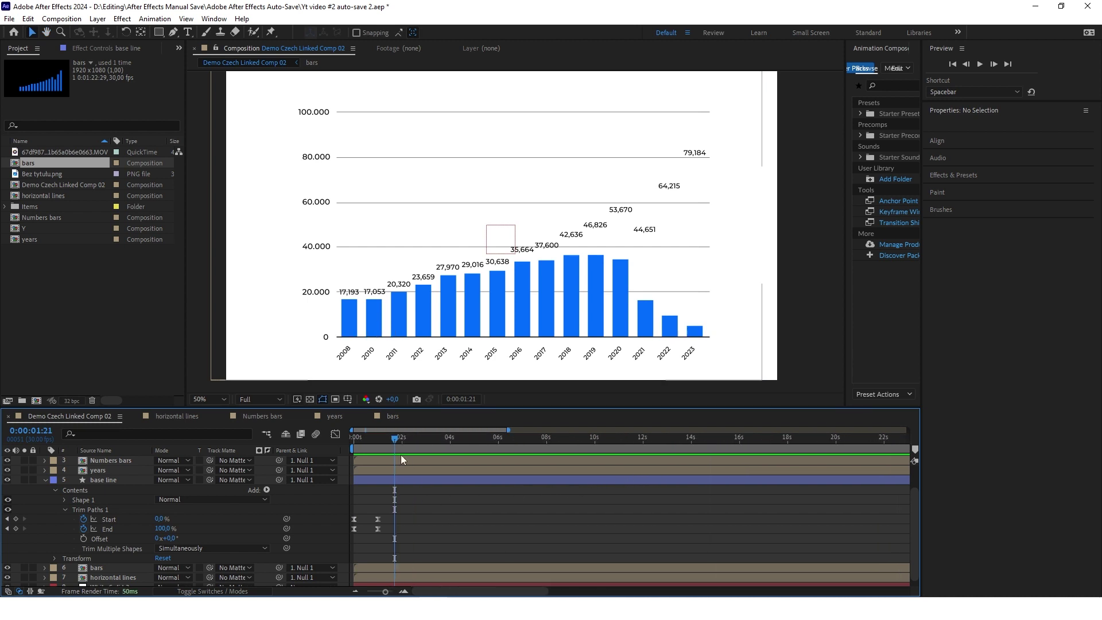
- Copy the base line's animated Trim Paths with the time at frame 0, and collapse and deselect the layer
drag(397, 438, 348, 441)
scroll(101, 528, up, 1)
click(101, 529)
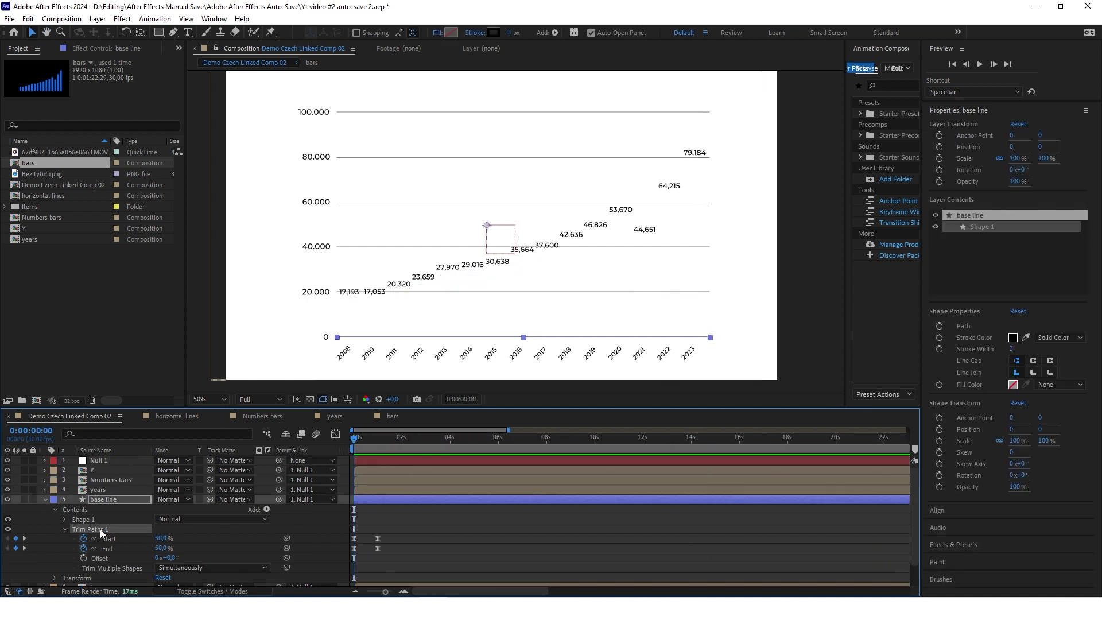
click(45, 499)
click(142, 548)
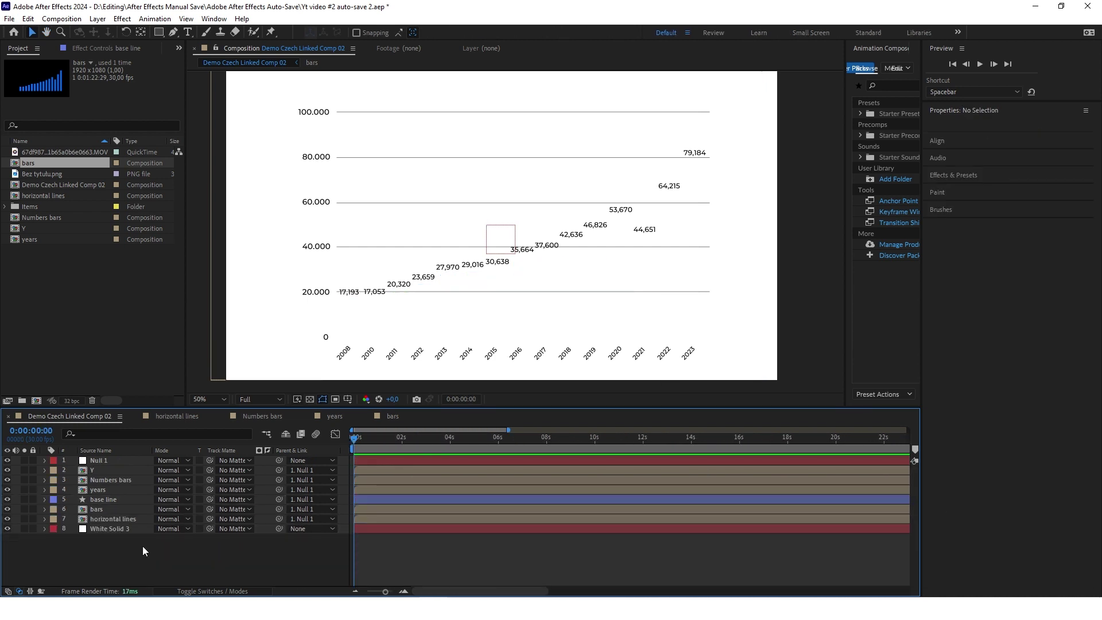
- Paste the Trim Paths animation onto all five shape layers in the horizontal lines composition
double_click(126, 519)
click(115, 500)
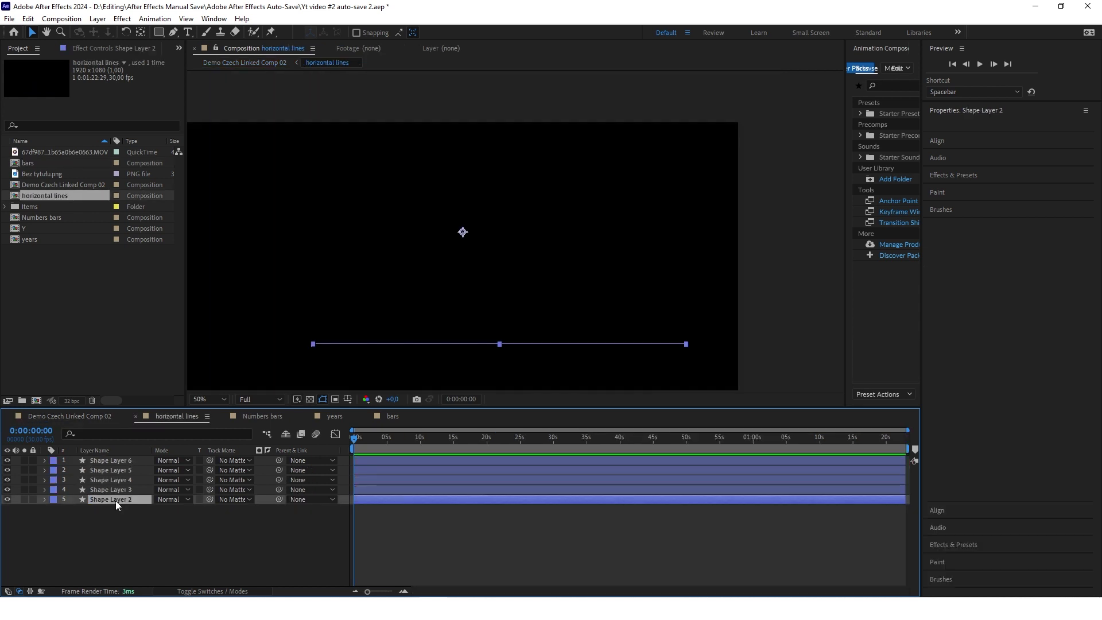
shift+click(114, 460)
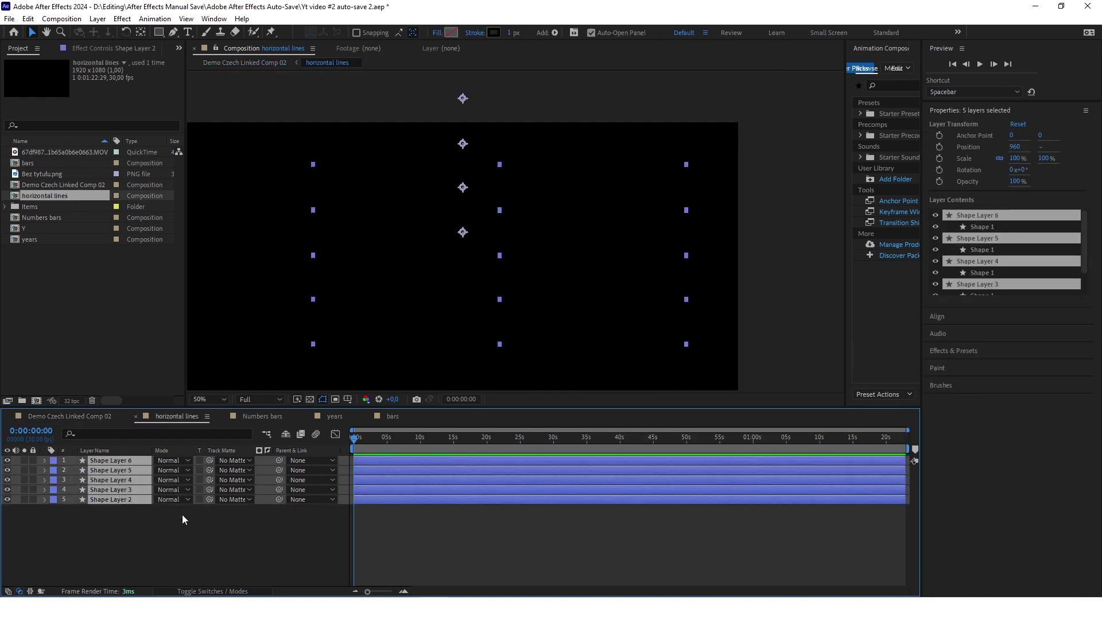
key(ctrl+v)
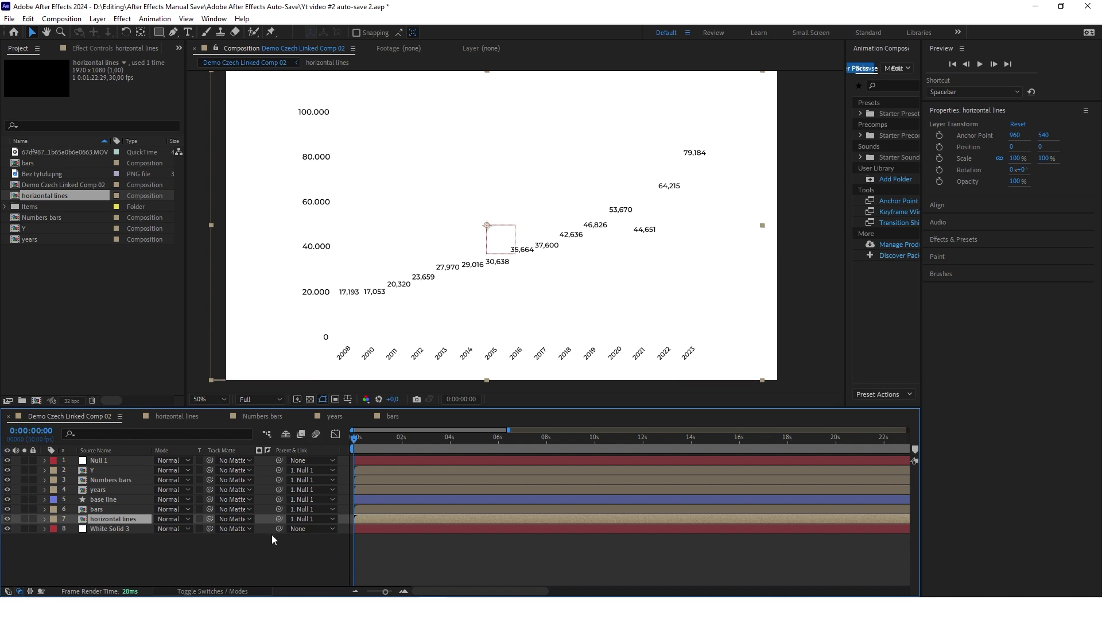
- Play back the Demo Czech Linked Comp 02 composition with the animated horizontal lines
click(272, 540)
key(space)
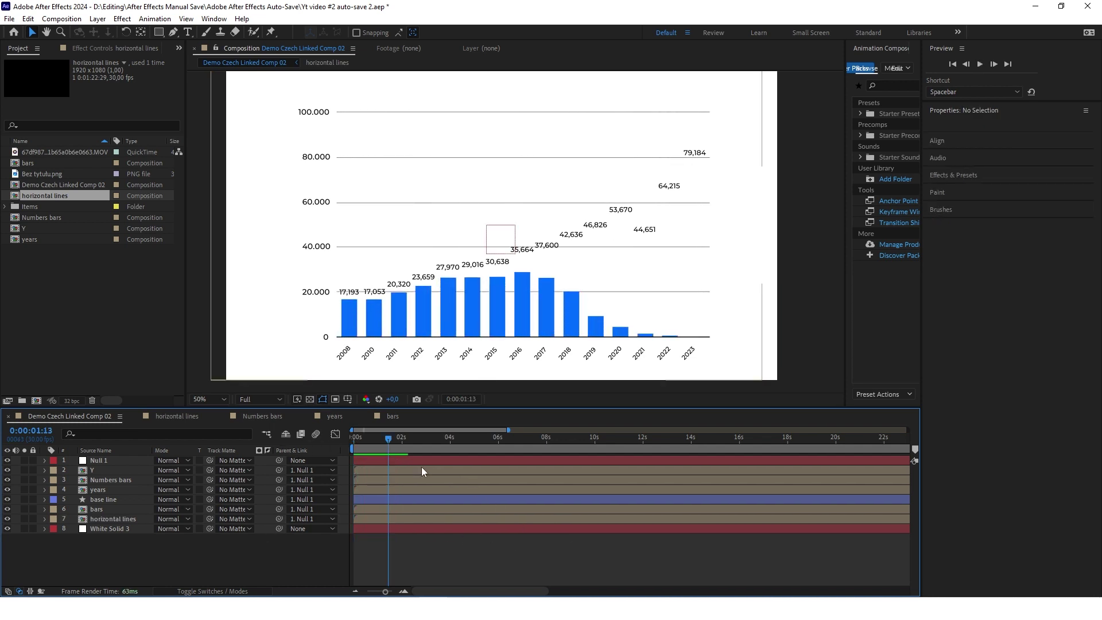
key(space)
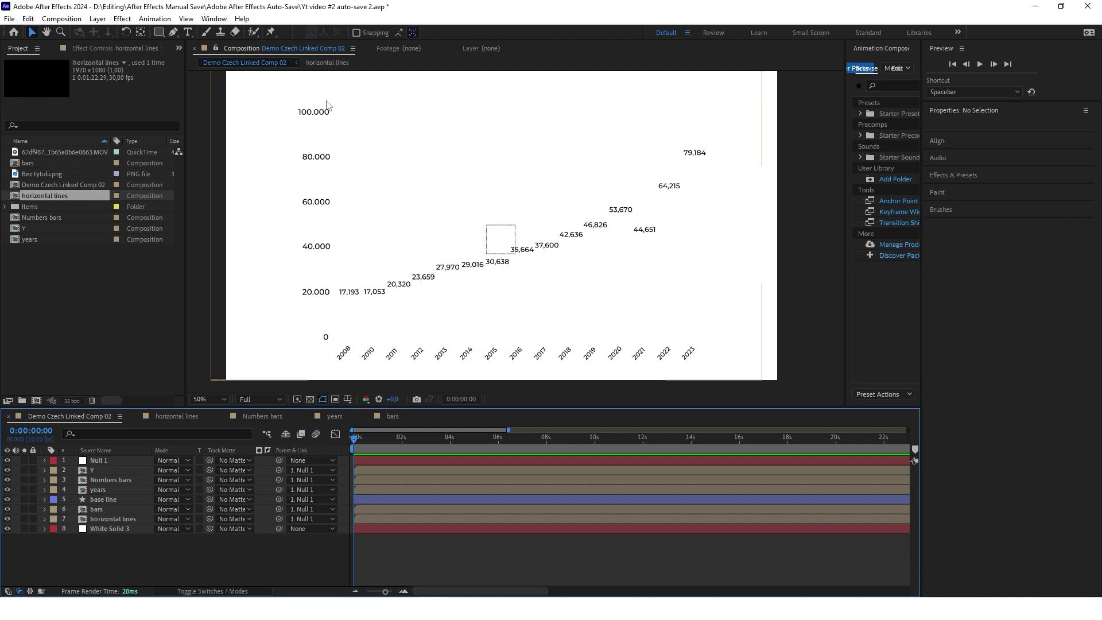
- Add a white 1920 x 1080 solid to the Y composition and place it beneath the number labels
double_click(101, 469)
right_click(103, 532)
mouse_move(123, 389)
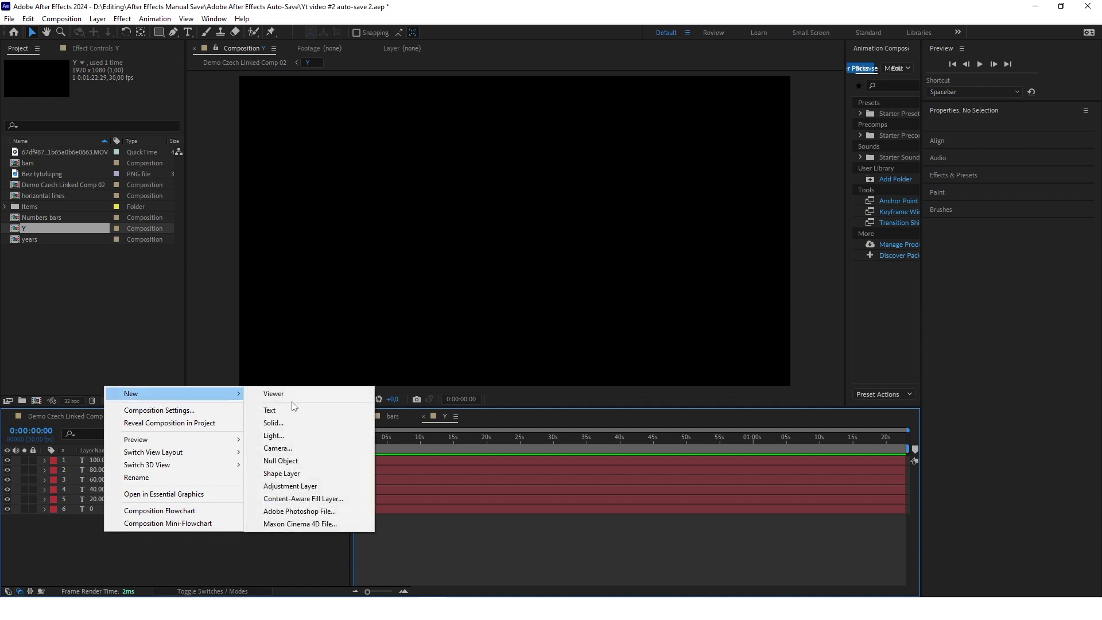
click(282, 424)
click(648, 455)
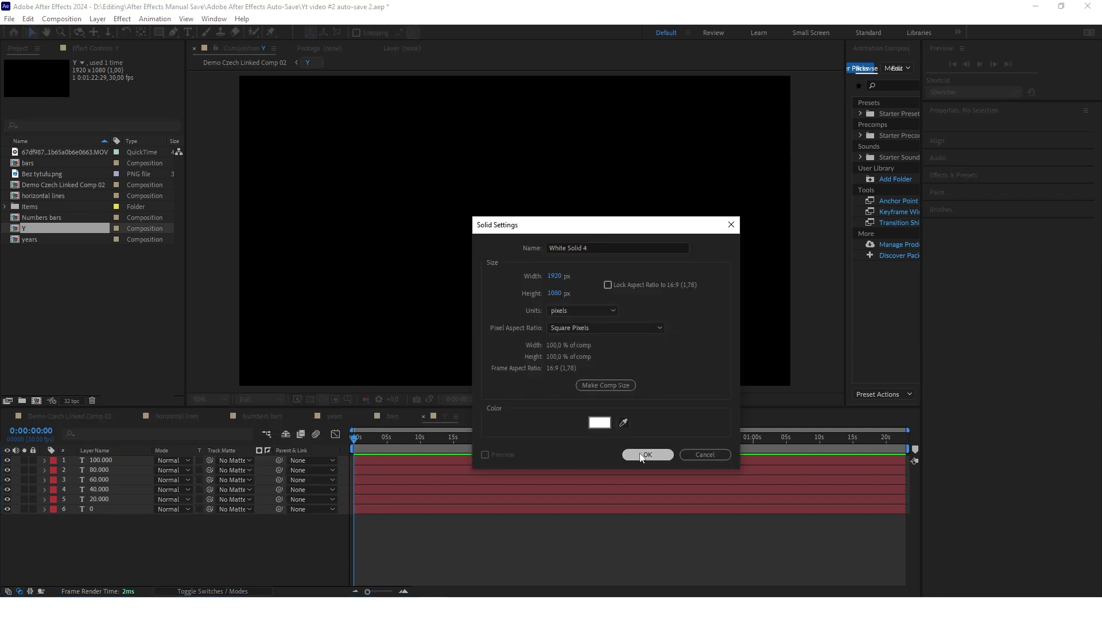
drag(115, 461, 100, 529)
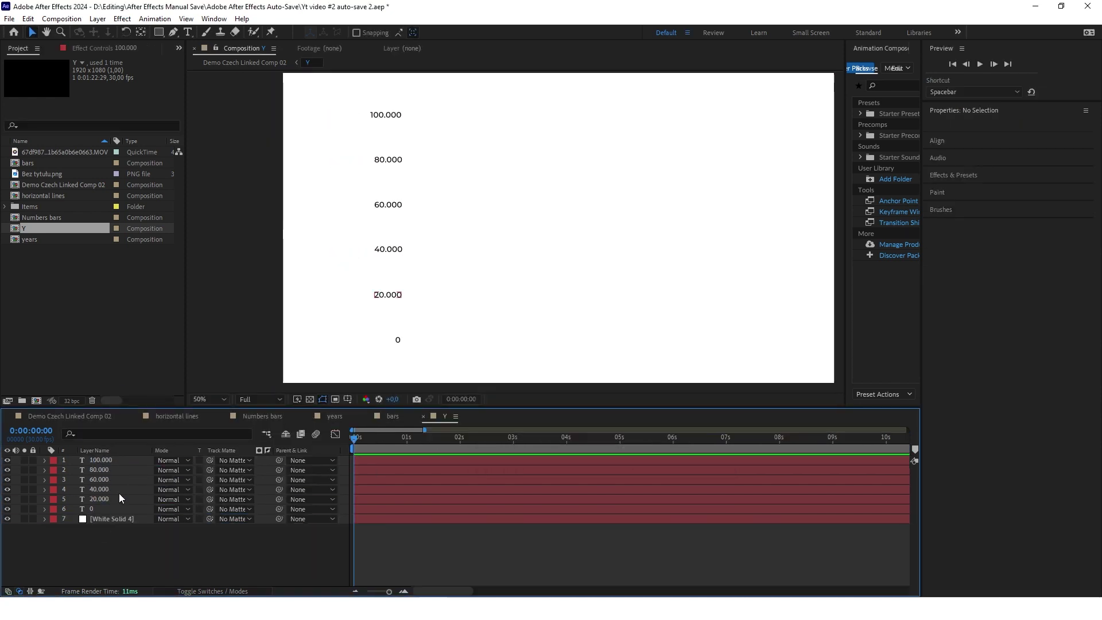
- Animate the 100.000 label's Position from 108.5, 162.5 at frame 0 to 304.5, 162.5 at 1 second
click(104, 458)
key(p)
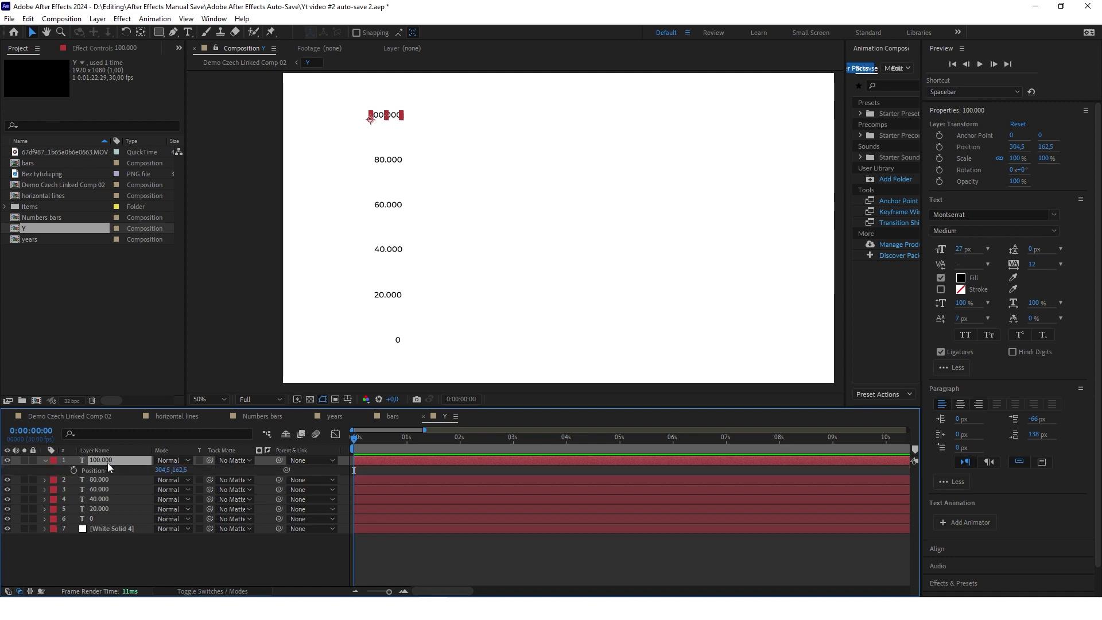
click(74, 469)
drag(352, 441, 405, 439)
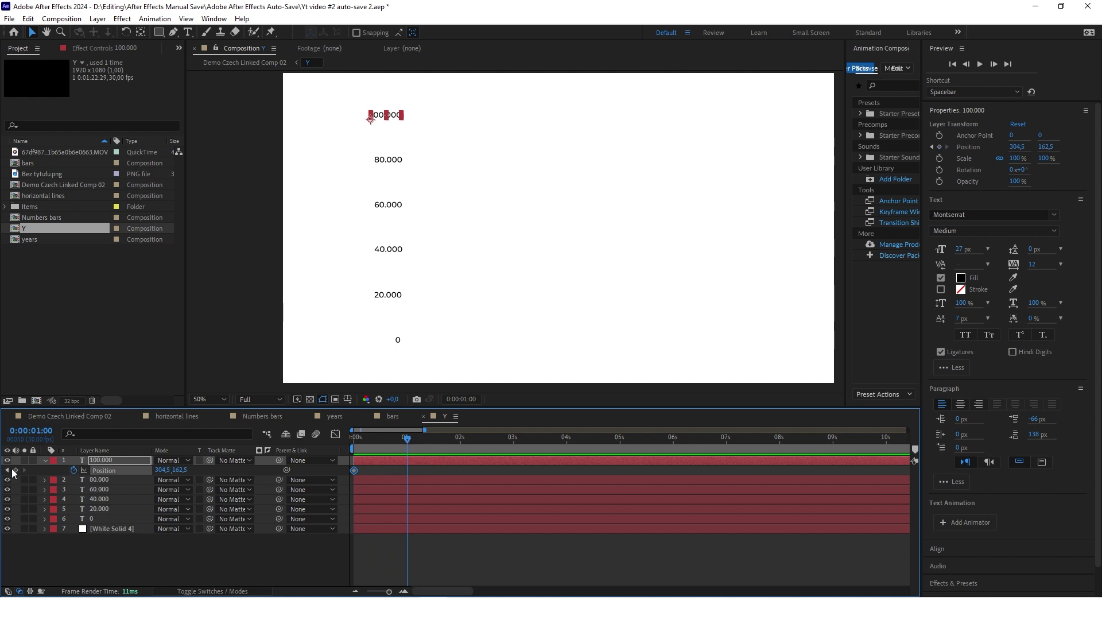
key(Home)
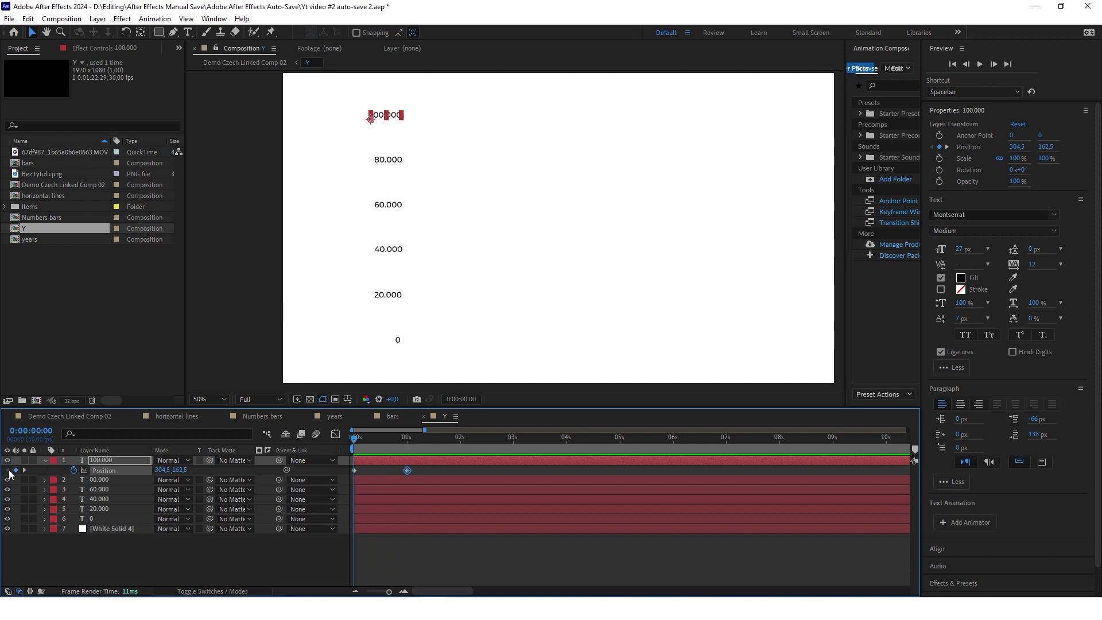
drag(159, 469, 46, 469)
click(251, 544)
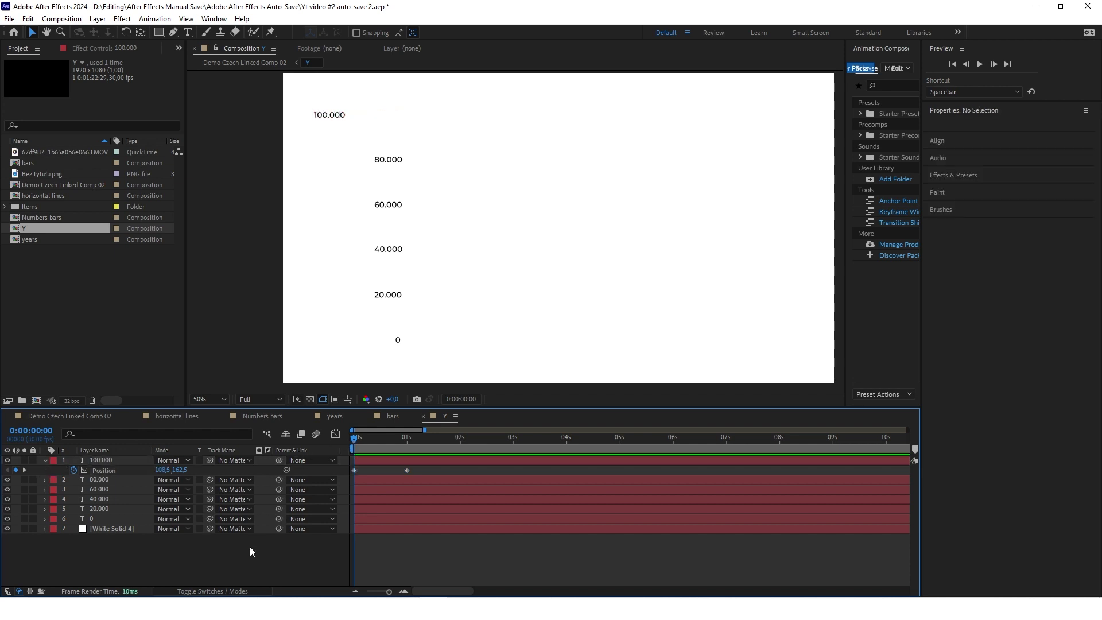
- Play back the 100.000 label's slide-in and return to frame 0
key(space)
key(space)
key(Home)
- Apply Easy Ease to both Position keyframes of the 100.000 label
drag(439, 468, 350, 473)
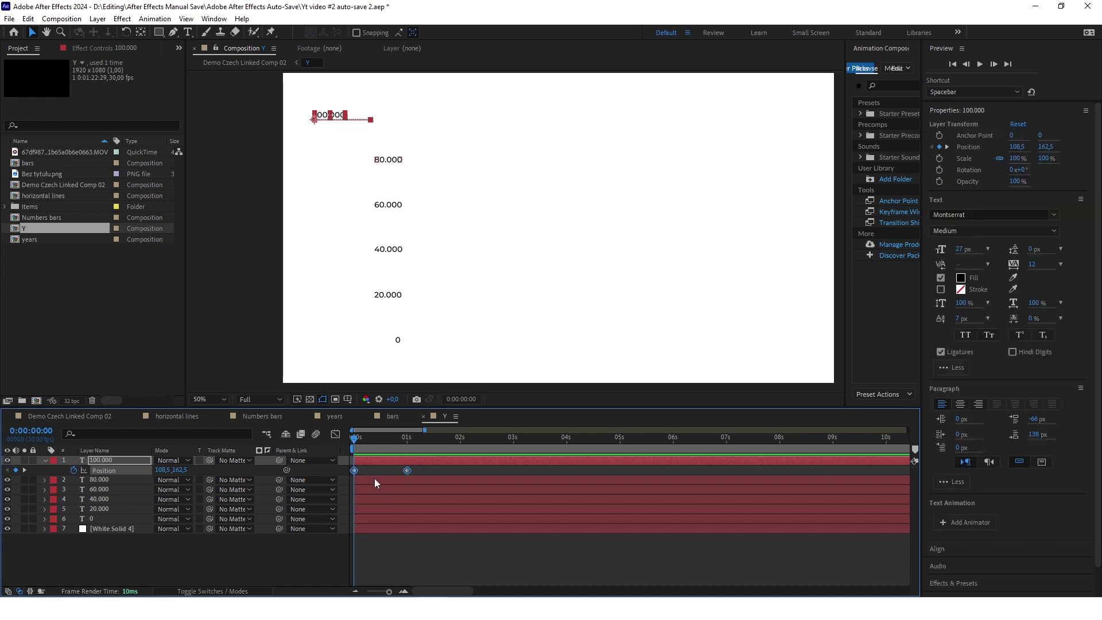
- Reshape the 100.000 label's Position speed curve to peak around frame 9 with a longer ease-out, and play it back
click(336, 434)
key(equal)
key(equal)
click(566, 561)
drag(530, 561, 476, 561)
click(355, 563)
drag(354, 563, 350, 564)
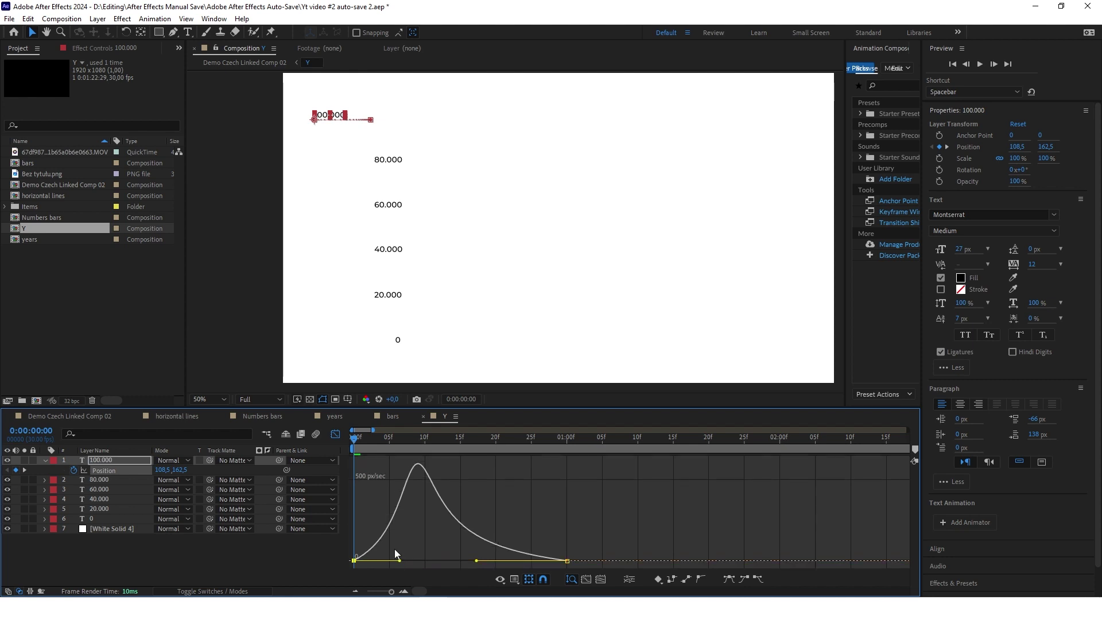
click(336, 434)
key(space)
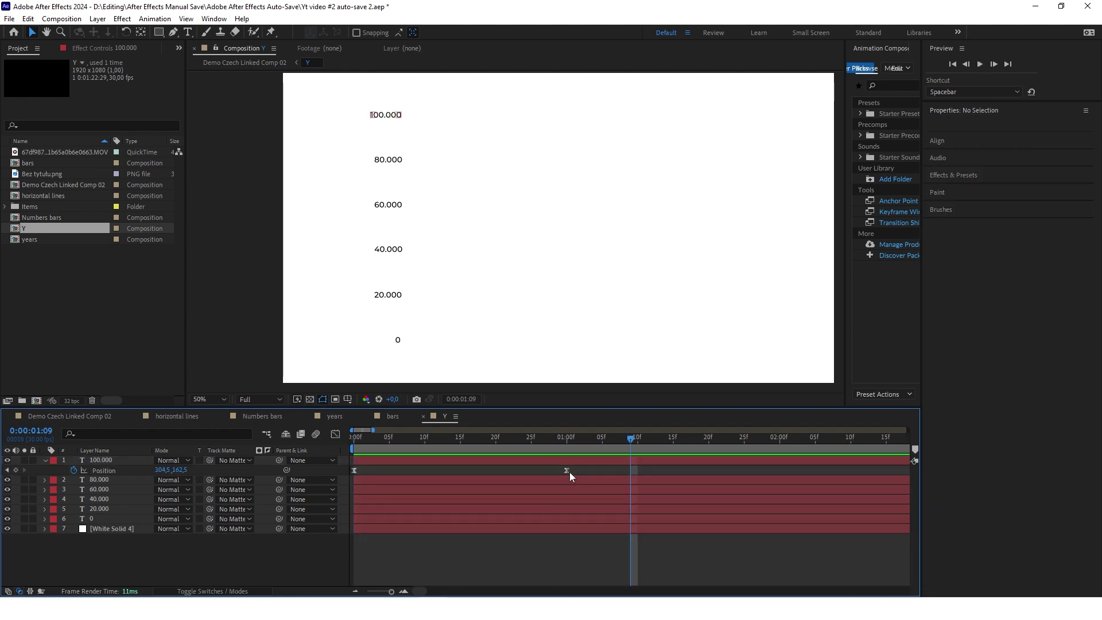
- Shorten the 100.000 label's slide-in by moving its final Position keyframe to frame 17, checking the timing in playback
drag(566, 470, 494, 467)
drag(631, 437, 342, 449)
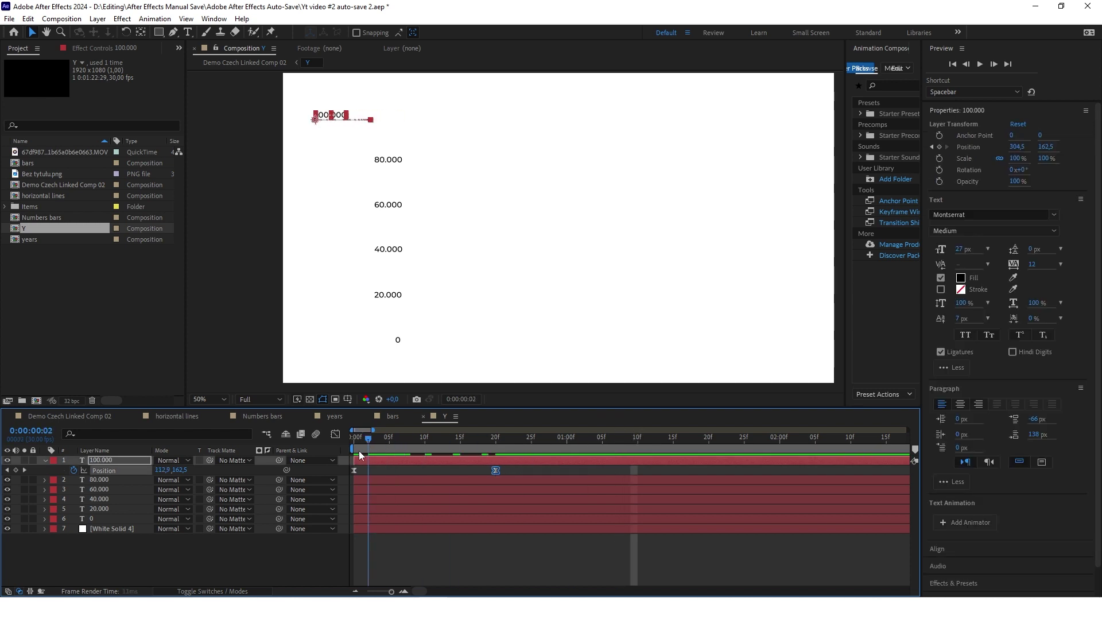
click(275, 570)
key(space)
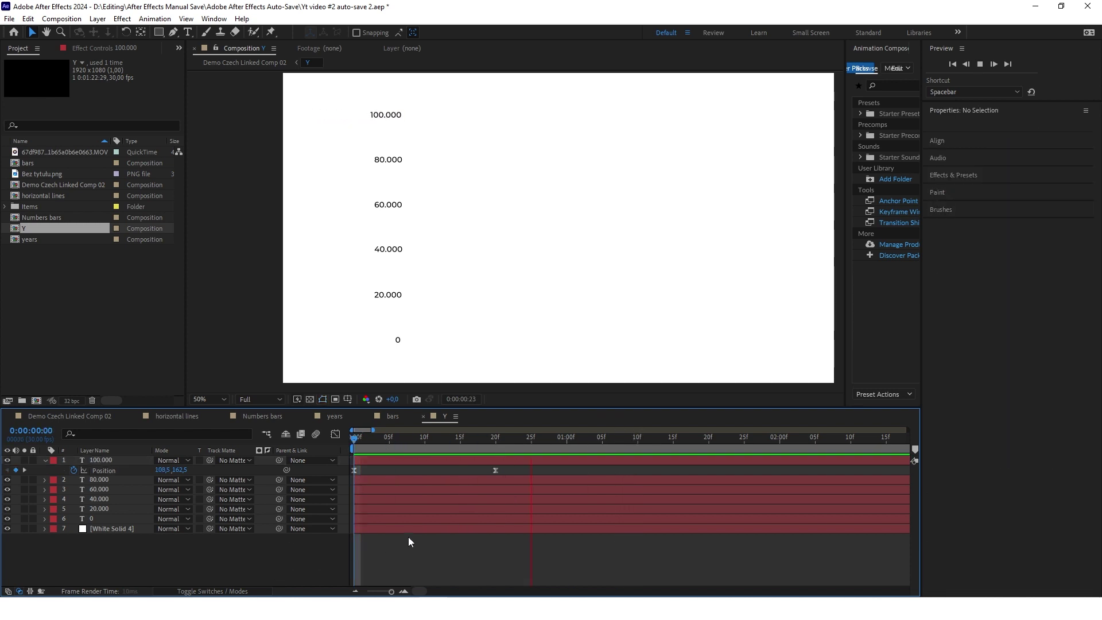
click(547, 435)
drag(548, 434, 477, 472)
drag(517, 439, 354, 462)
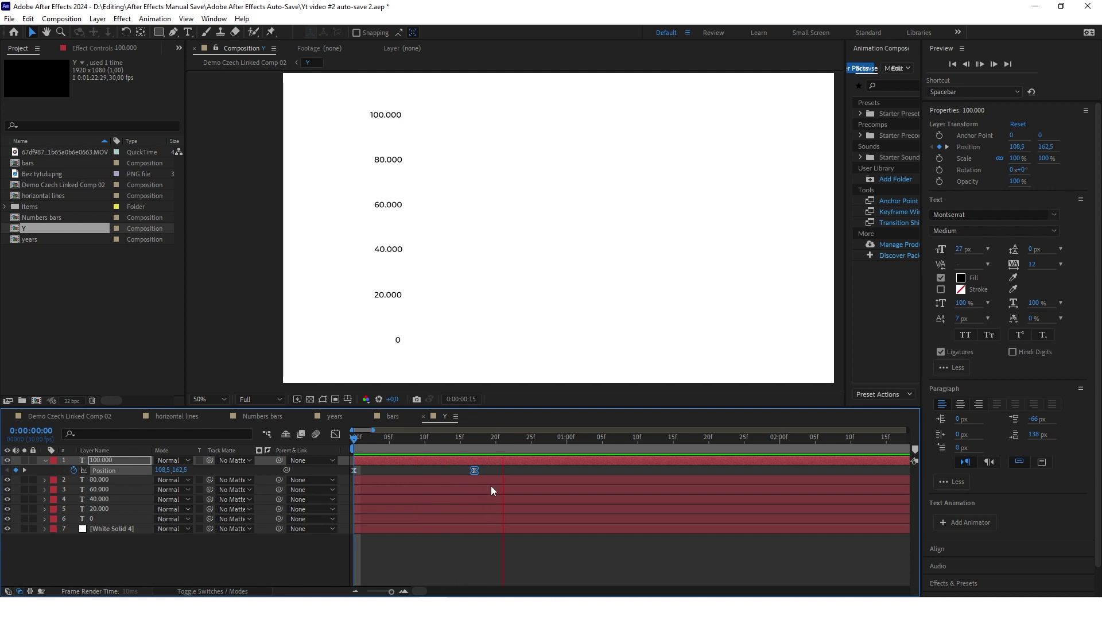
click(160, 563)
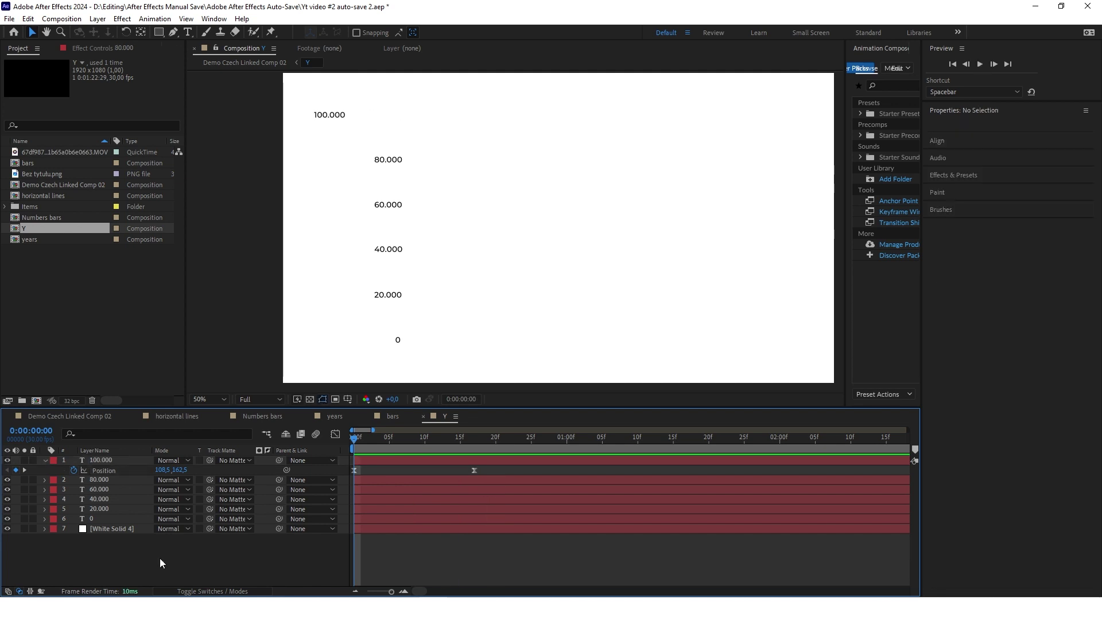
- Give the 80.000, 60.000, 40.000, 20.000 and 0 labels matching Position slide-ins and collapse the layers
click(96, 480)
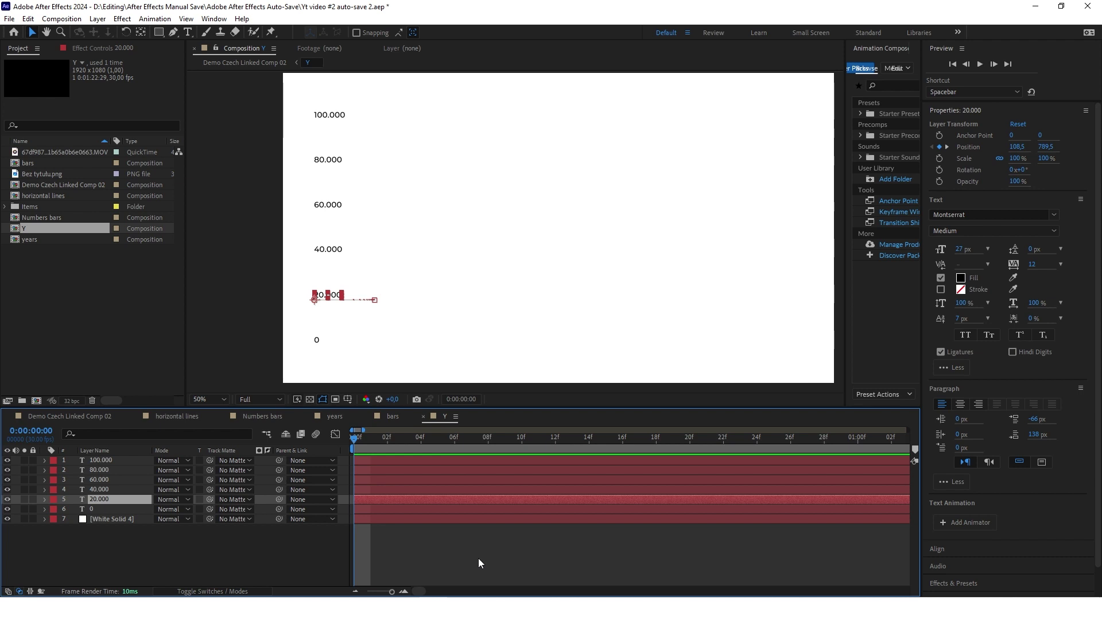
click(479, 562)
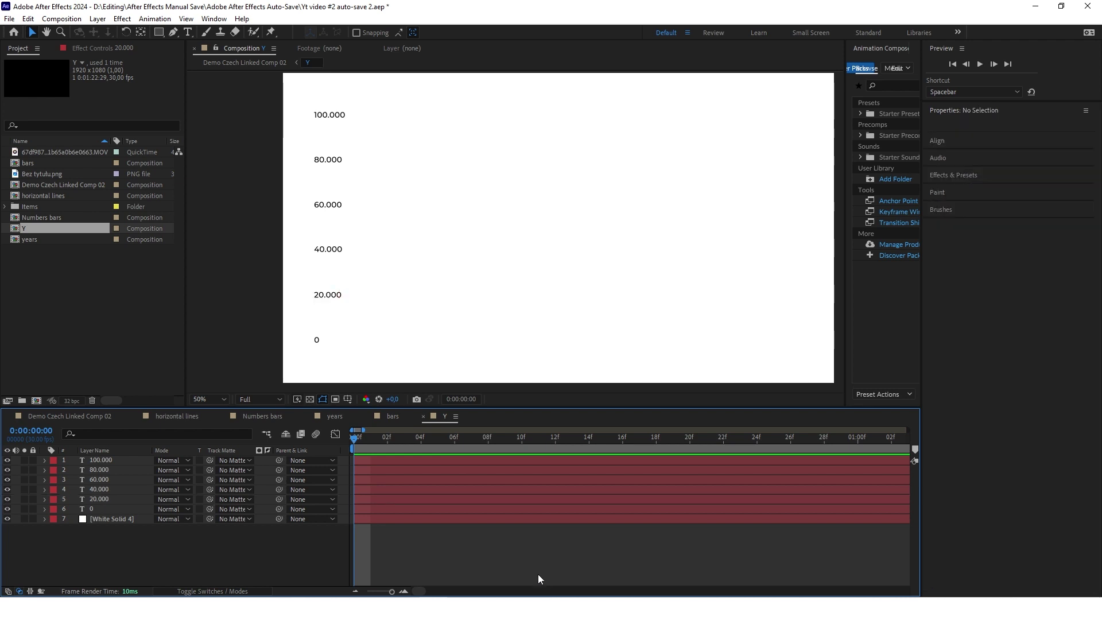
- Stagger the label layers two frames apart, starting 20.000 at frame 2 and ending with 100.000 at frame 10
key(Page_Down)
key(Page_Down)
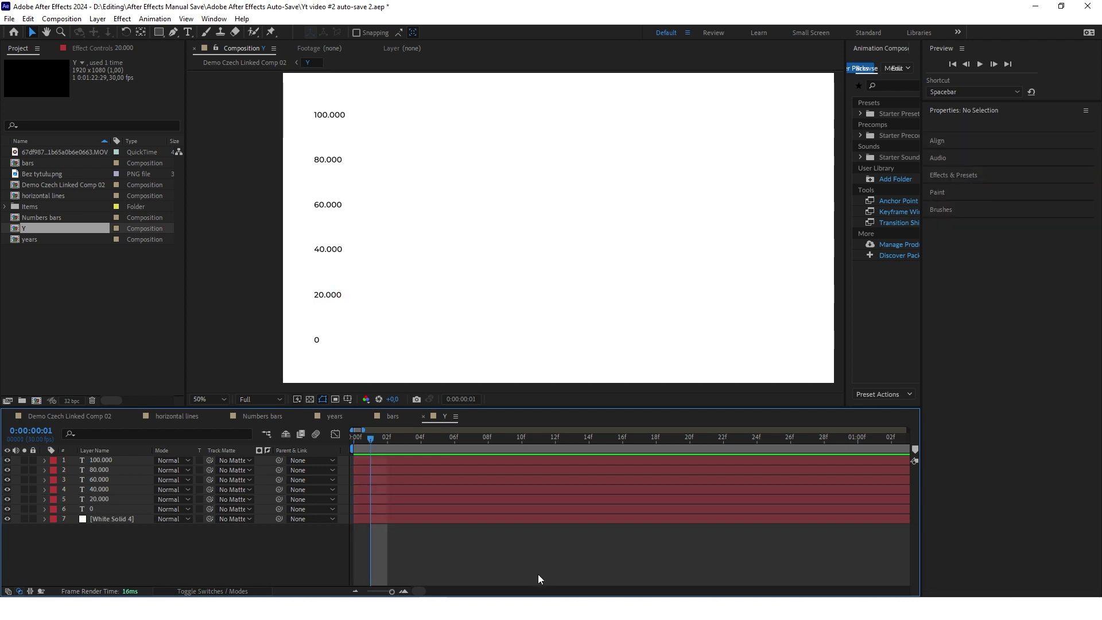
click(366, 501)
drag(364, 498, 394, 496)
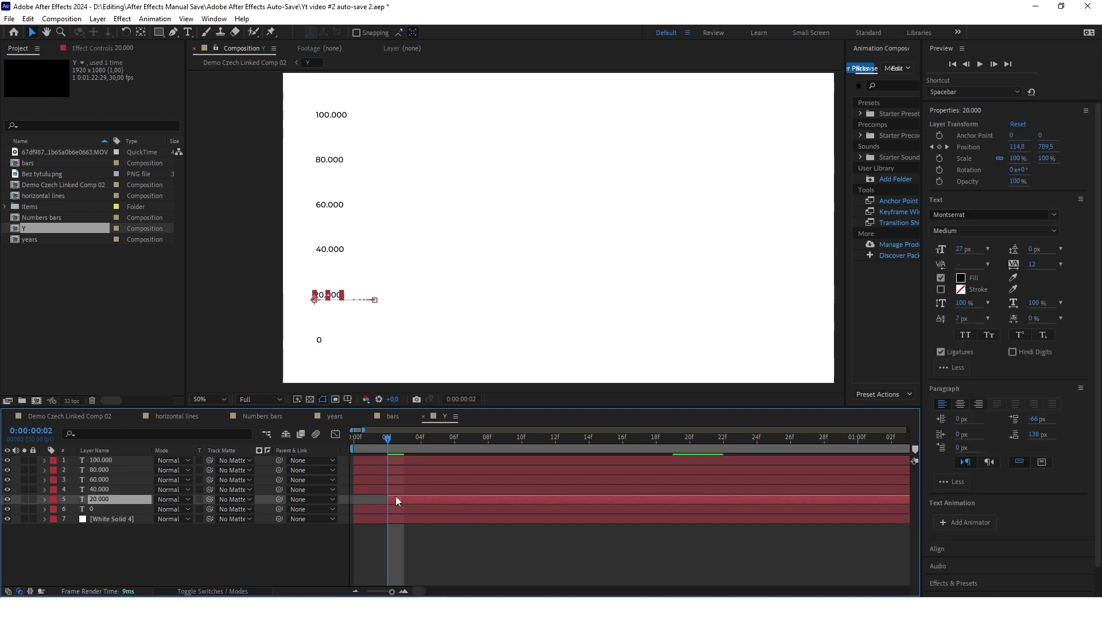
key(Page_Down)
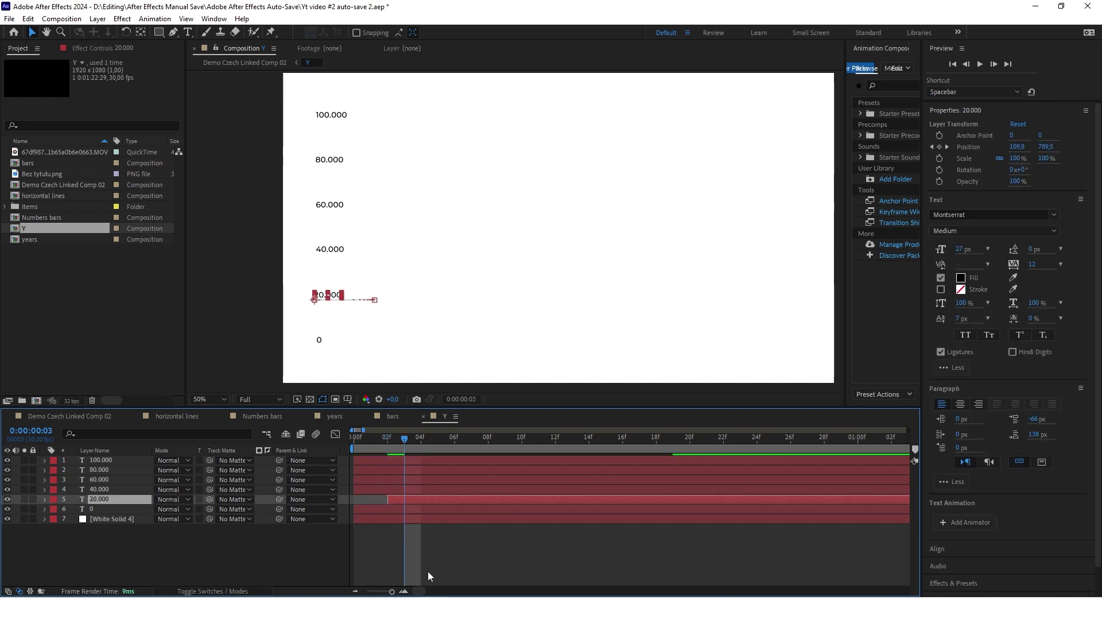
key(Page_Down)
drag(367, 486, 431, 484)
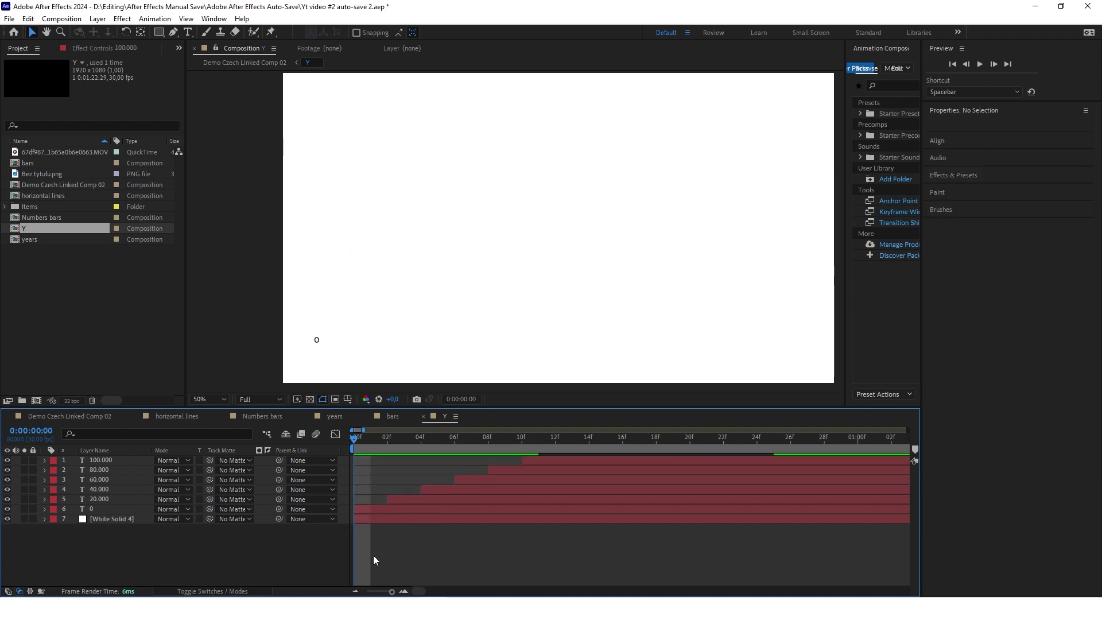
- Play back the staggered slide-in of the Y labels and return to frame 0
key(space)
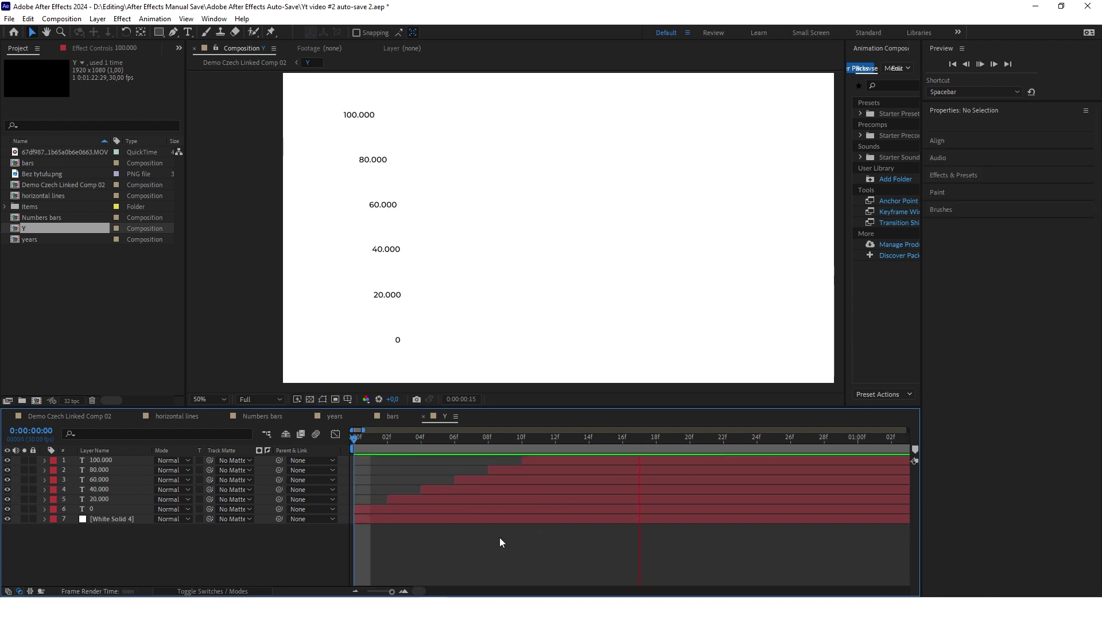
click(837, 436)
drag(842, 439, 277, 538)
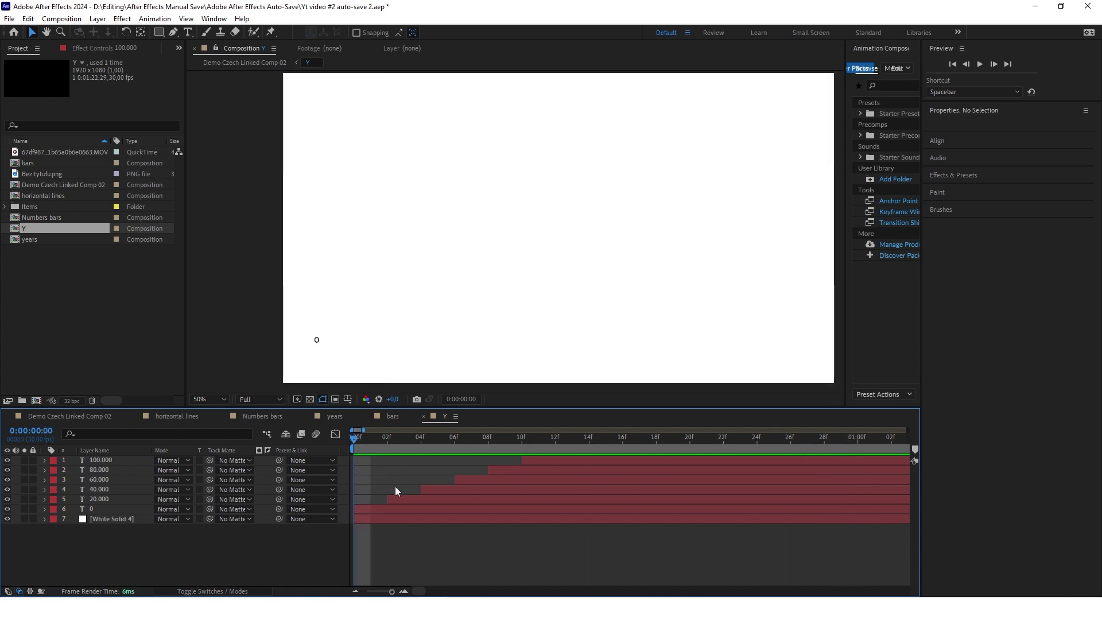
- Shift all six number label layers two frames later so that the 0 label starts at frame 2
click(112, 459)
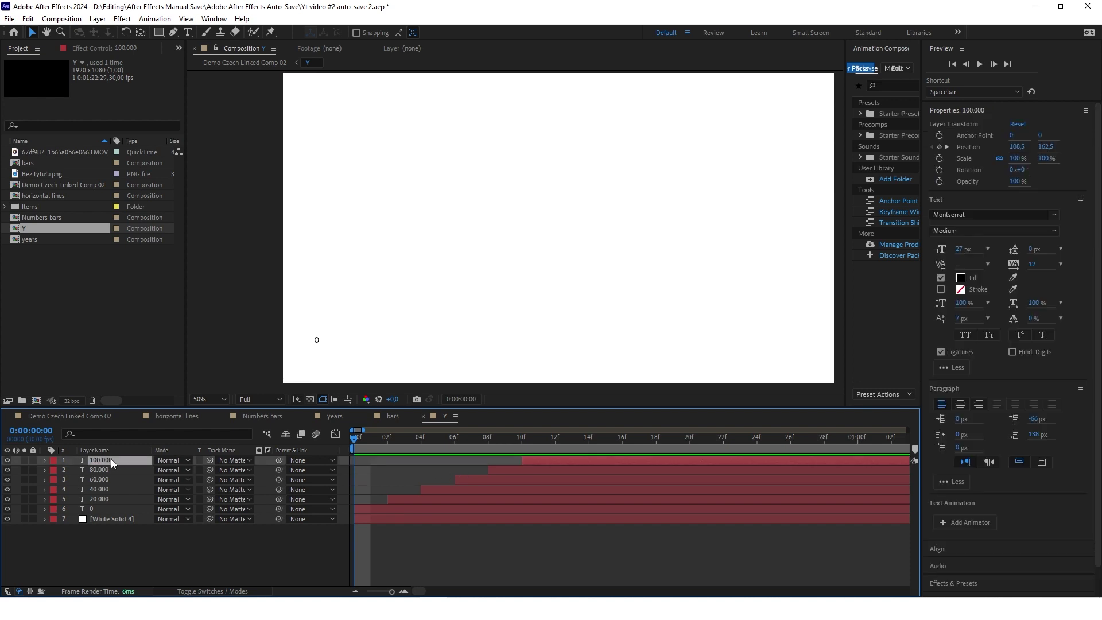
shift+click(102, 508)
key(Page_Down)
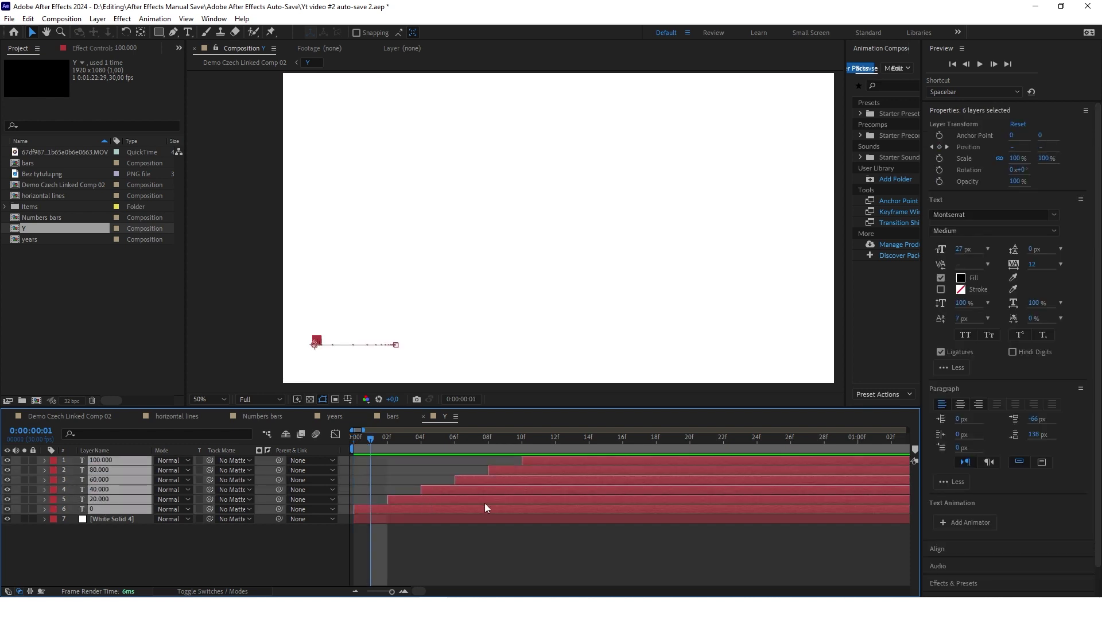
key(Page_Down)
drag(404, 508, 445, 507)
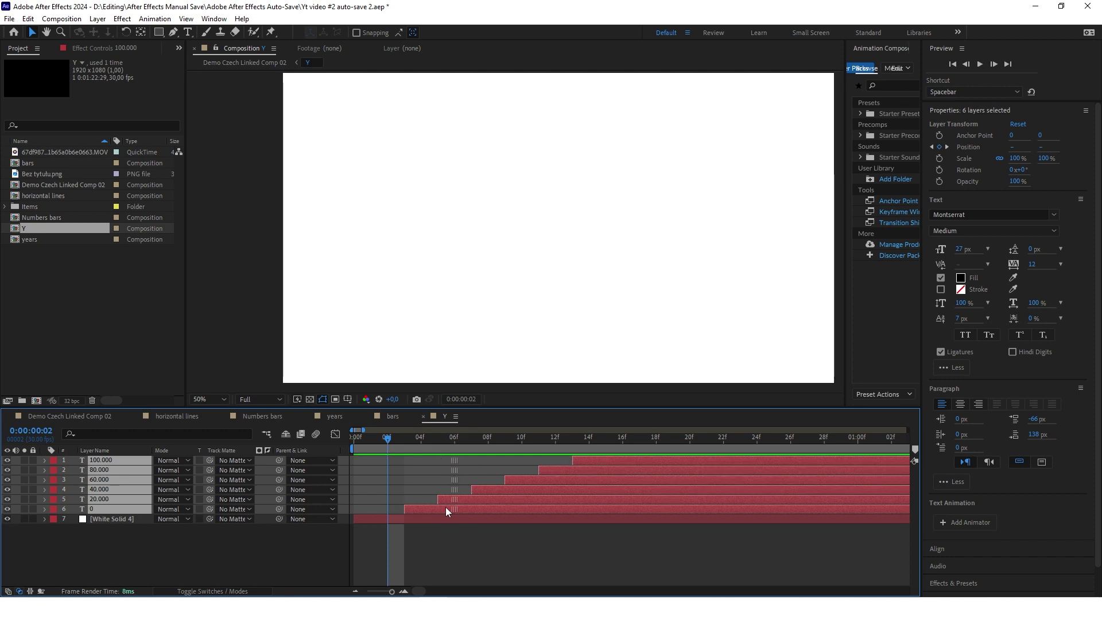
click(240, 546)
key(Home)
- Remove the white background solid from the Y composition and return to Demo Czech Linked Comp 02
click(119, 519)
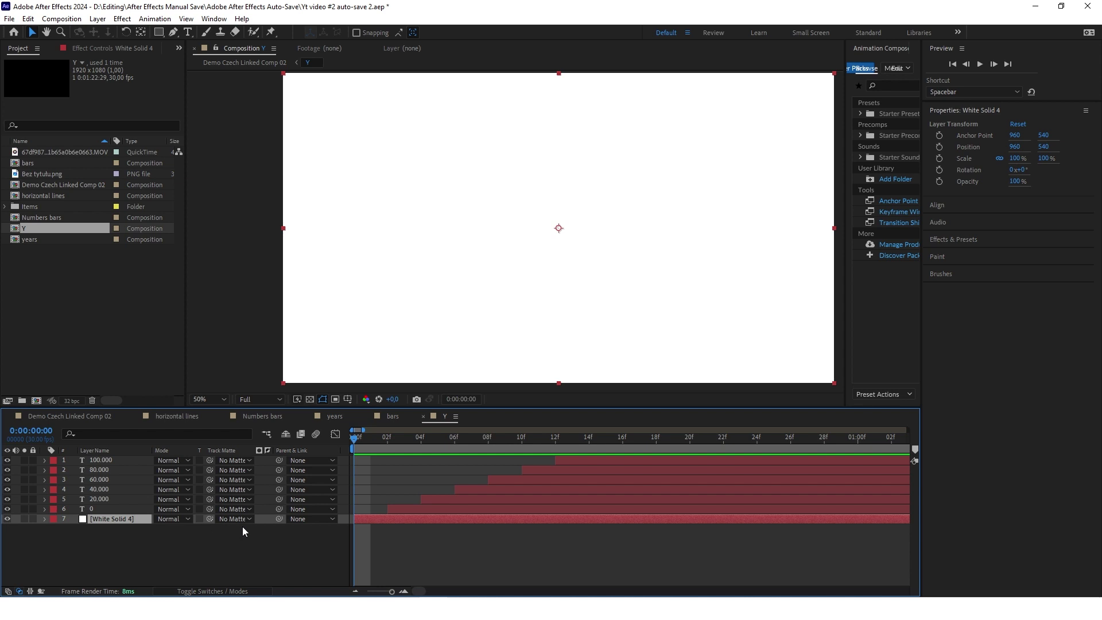
click(75, 416)
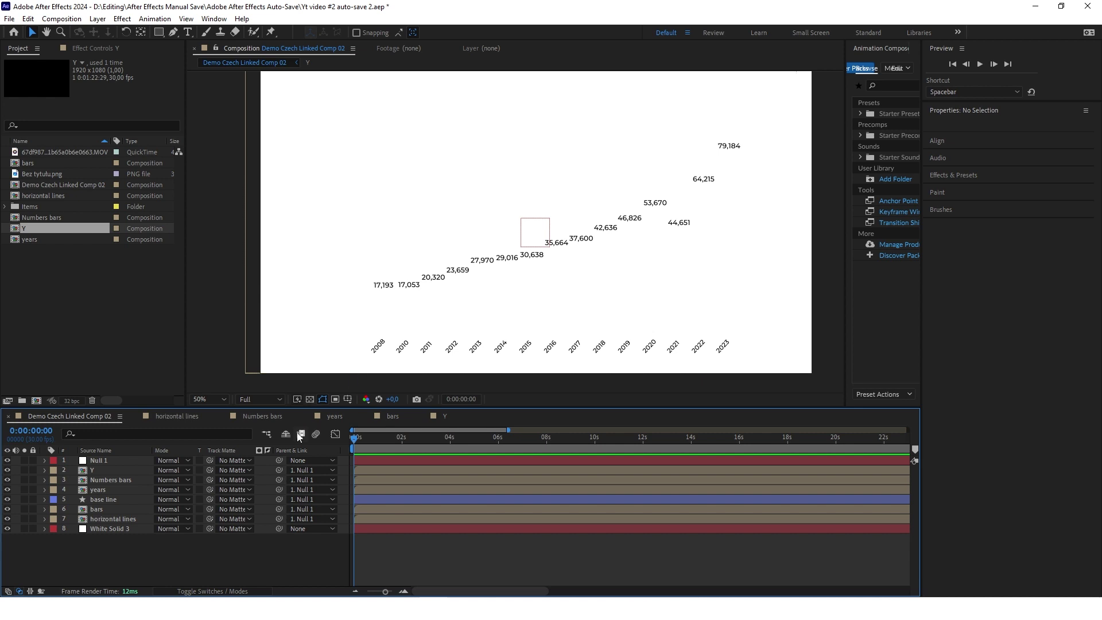
- Copy the 79,184 label from Numbers bars into Demo Czech Linked Comp 02 and hide the Numbers bars layer
click(116, 480)
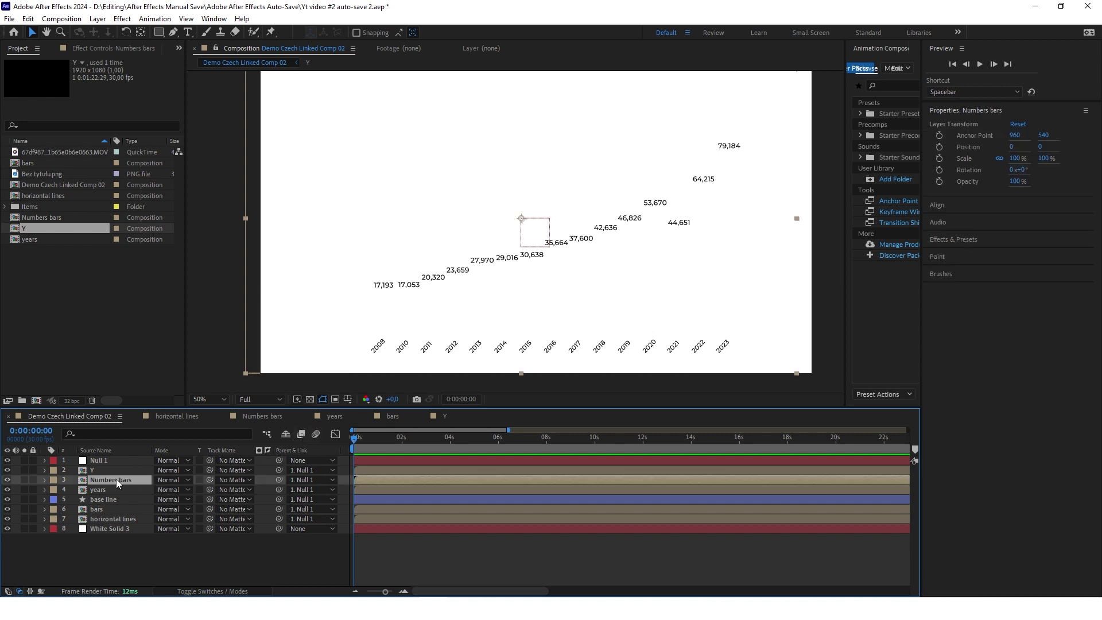
double_click(116, 480)
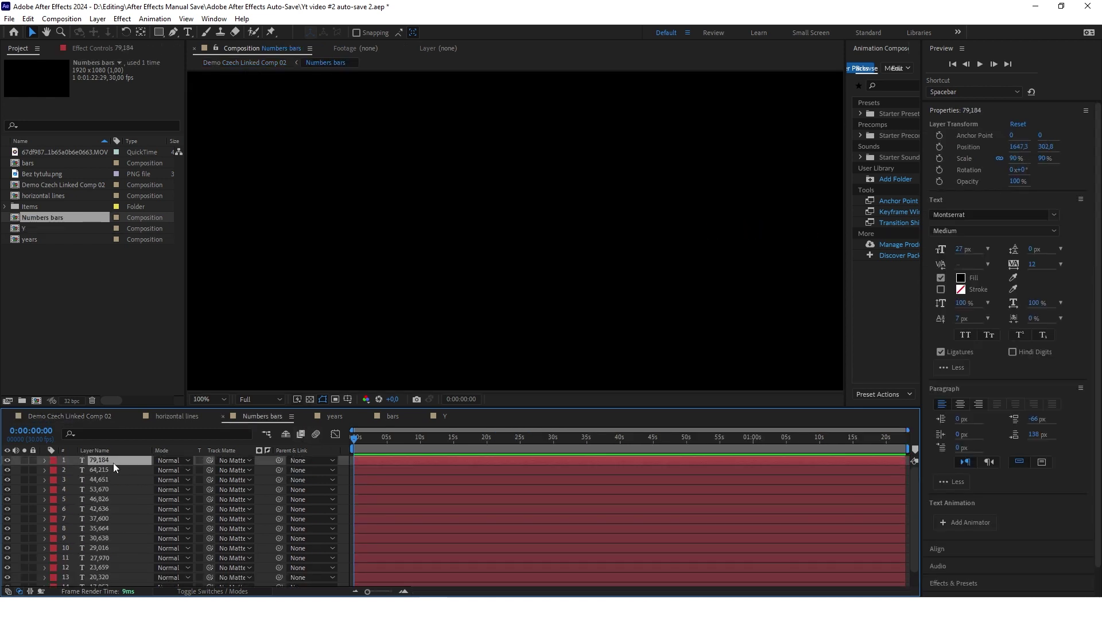
click(67, 416)
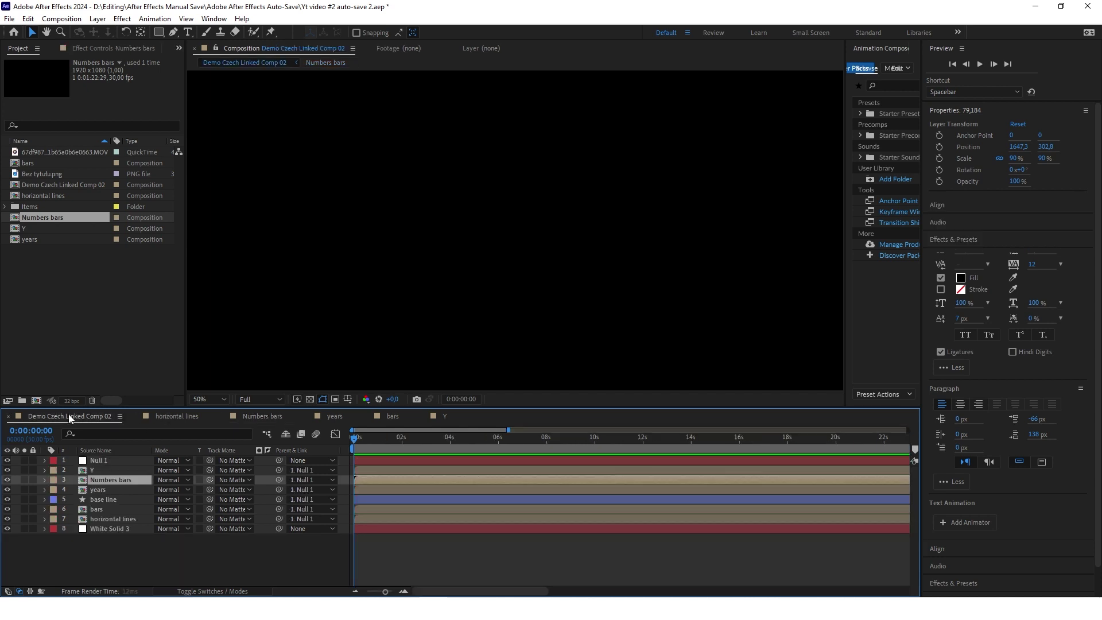
key(ctrl+v)
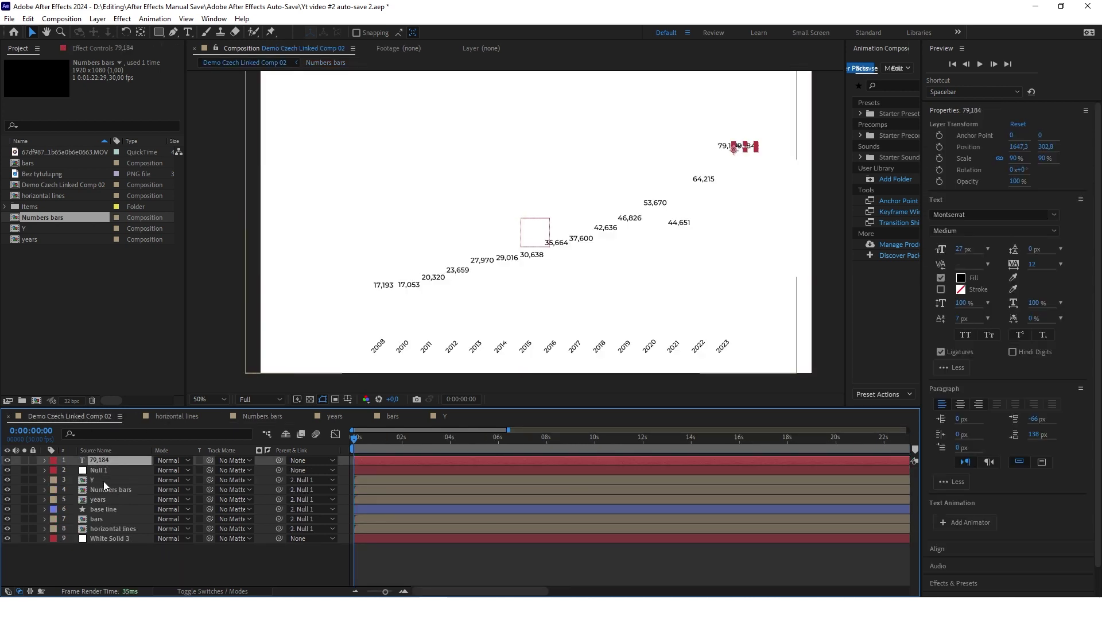
click(108, 485)
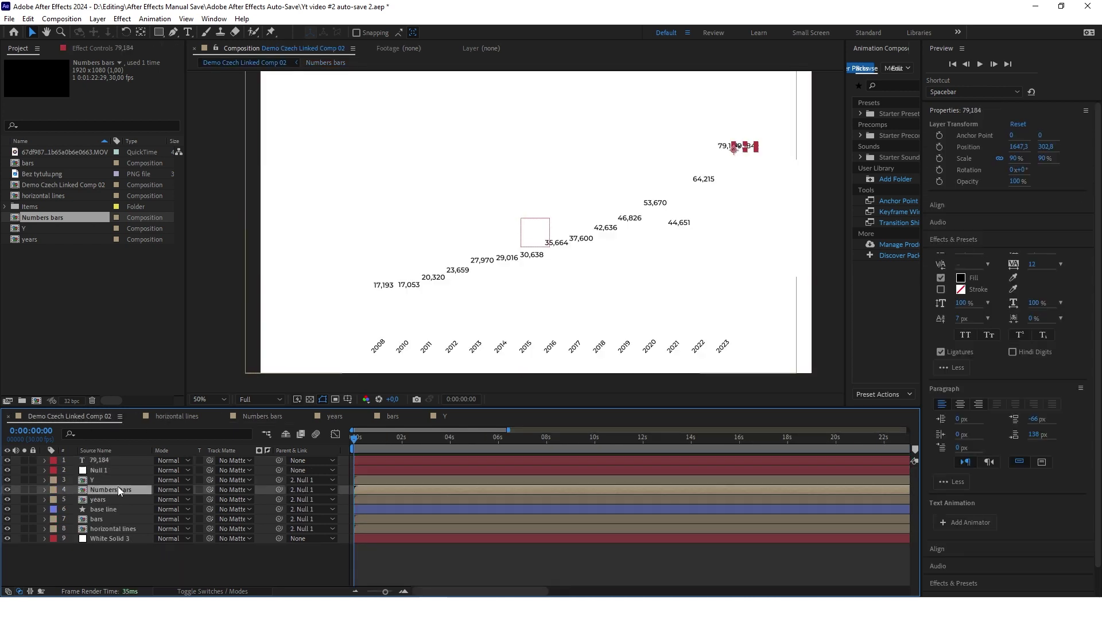
click(7, 490)
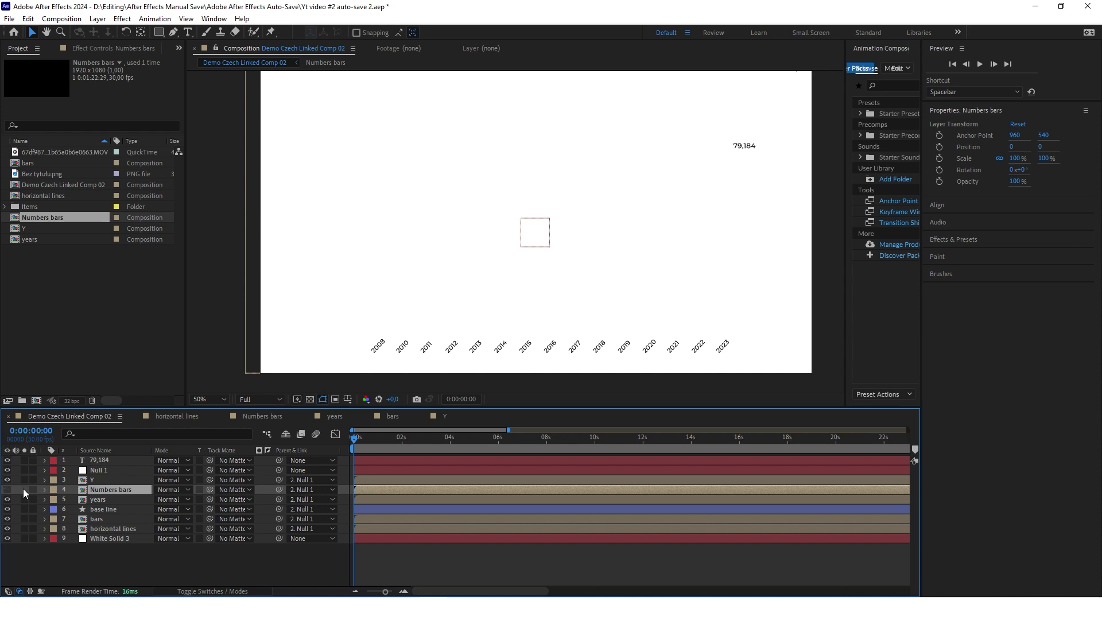
- Add a white solid to the years composition and place it beneath all the year labels
double_click(100, 501)
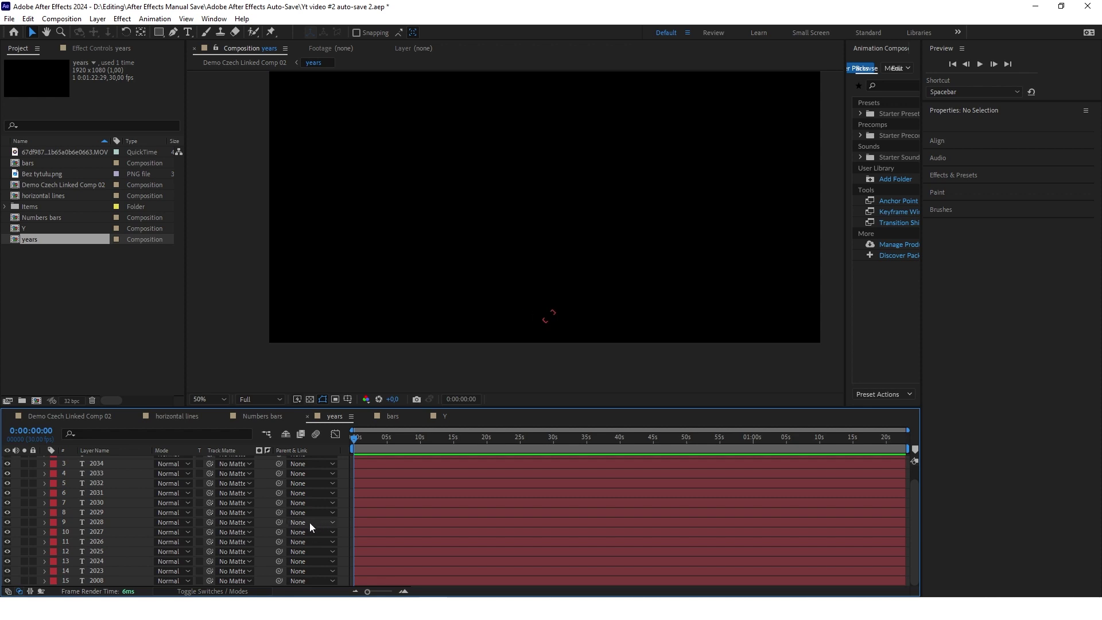
right_click(344, 497)
mouse_move(413, 359)
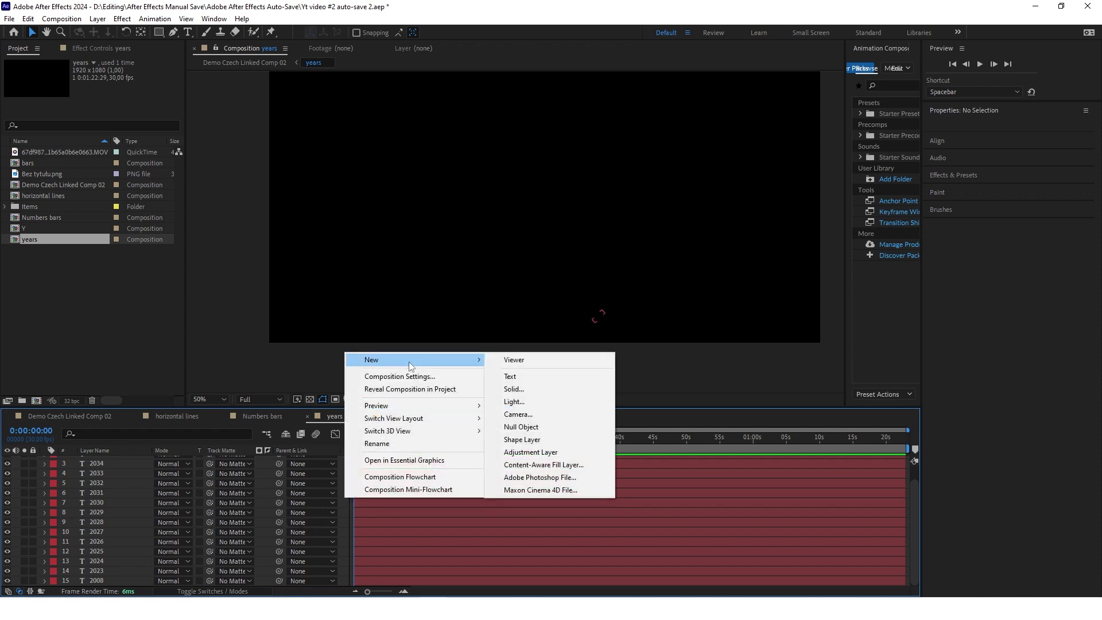
click(538, 389)
click(648, 455)
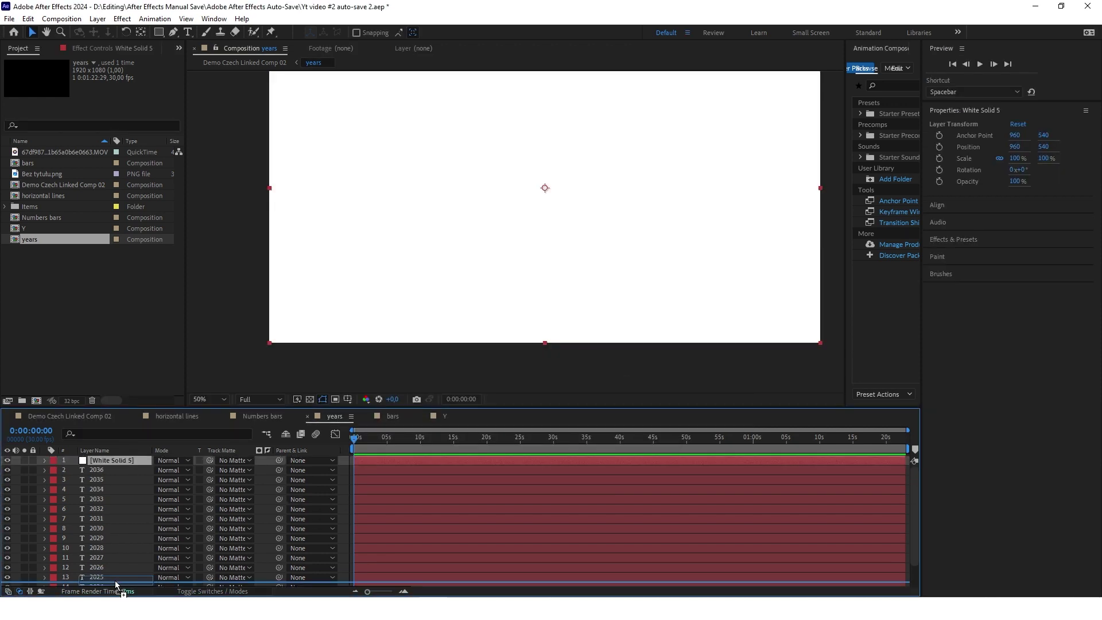
drag(105, 571, 108, 585)
- Add Position keyframes at frame 0 to all 15 year label layers
click(109, 571)
scroll(125, 489, up, 2)
shift+click(104, 461)
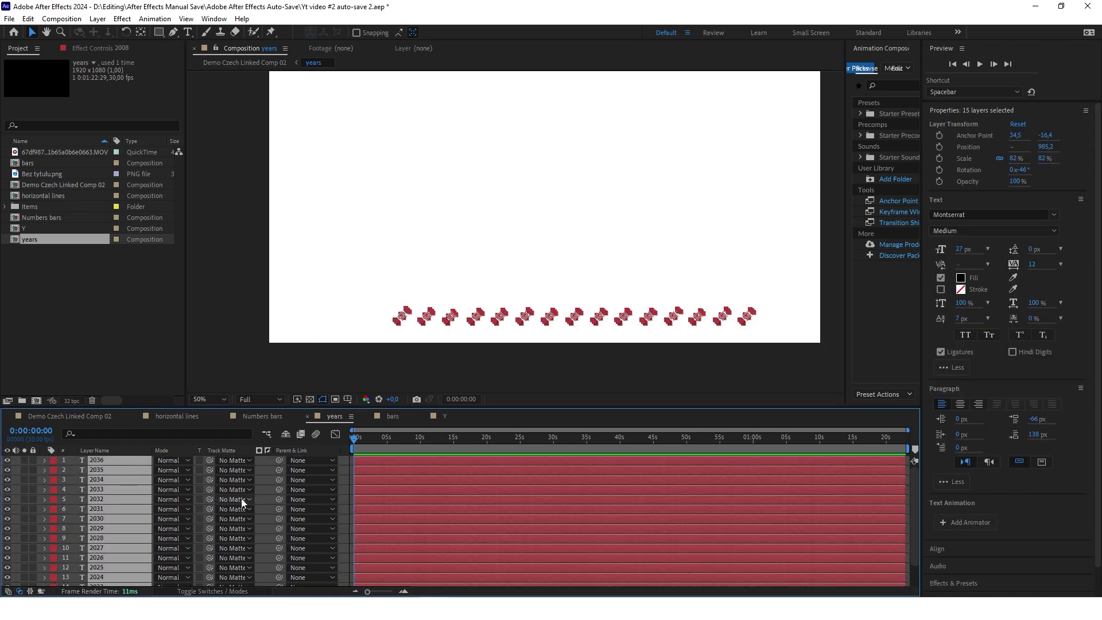
key(p)
scroll(232, 498, down, 5)
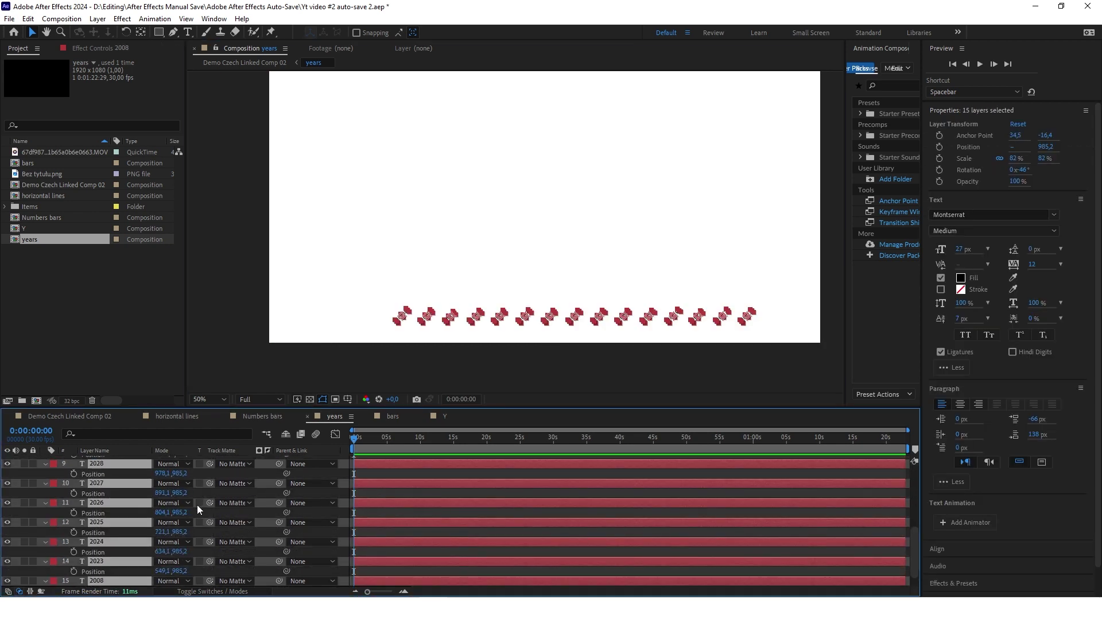
key(alt+shift+p)
scroll(78, 474, up, 5)
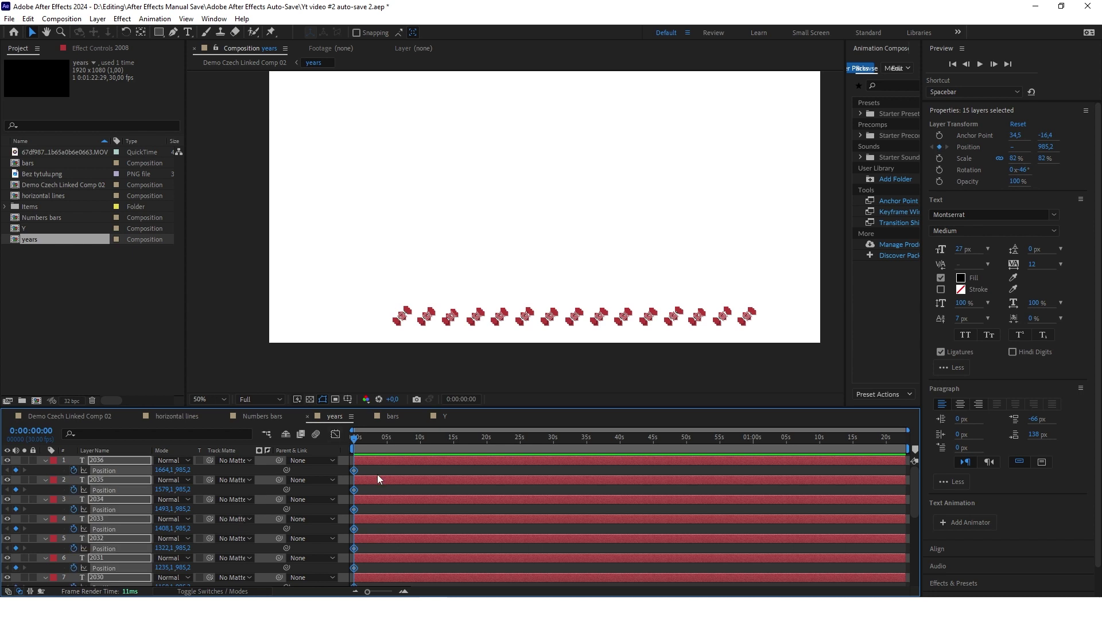
- Move the year labels' Position keyframes to about 2.5 seconds and add new ones at frame 0
scroll(369, 488, up, 3)
drag(396, 439, 351, 452)
click(15, 470)
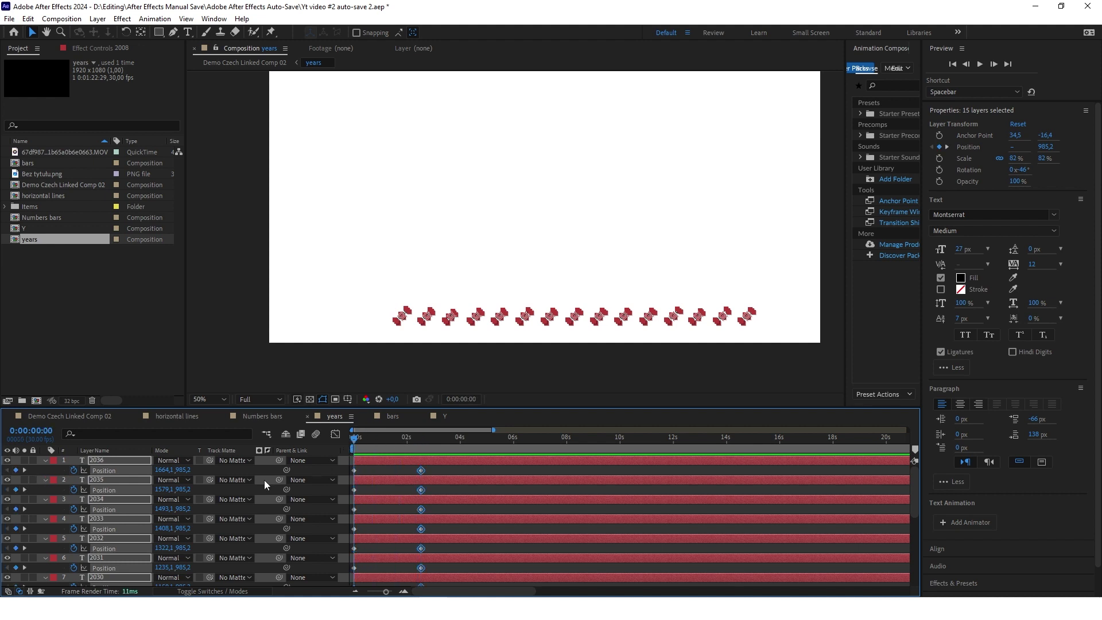
- Set the starting Position of all 15 year labels to 462.1, 985.2 and play back their spread
scroll(195, 566, down, 5)
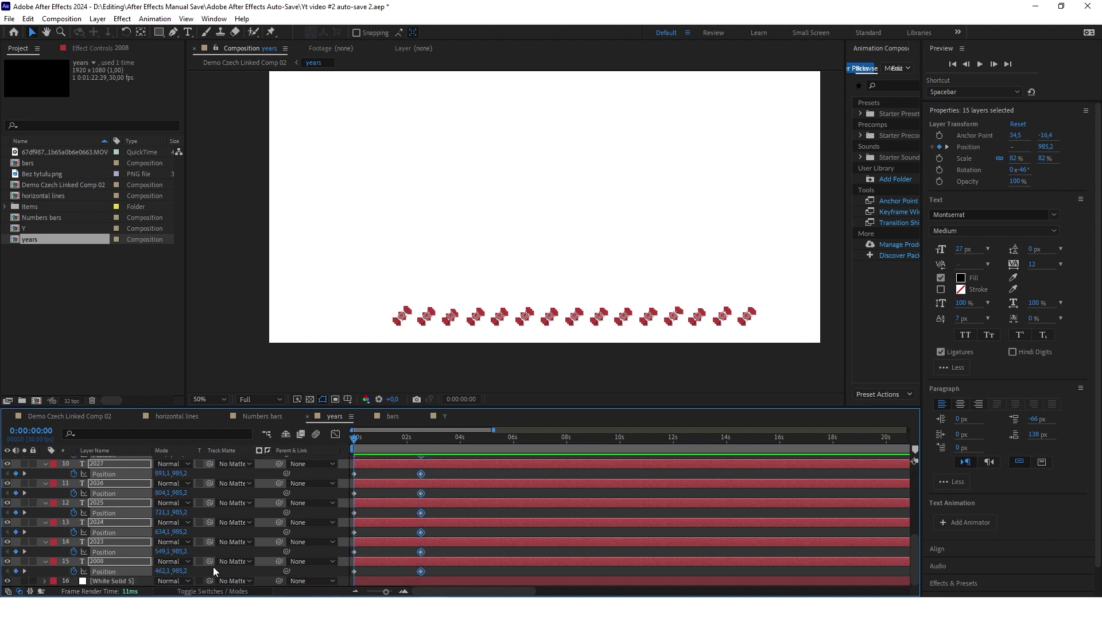
click(163, 571)
key(Return)
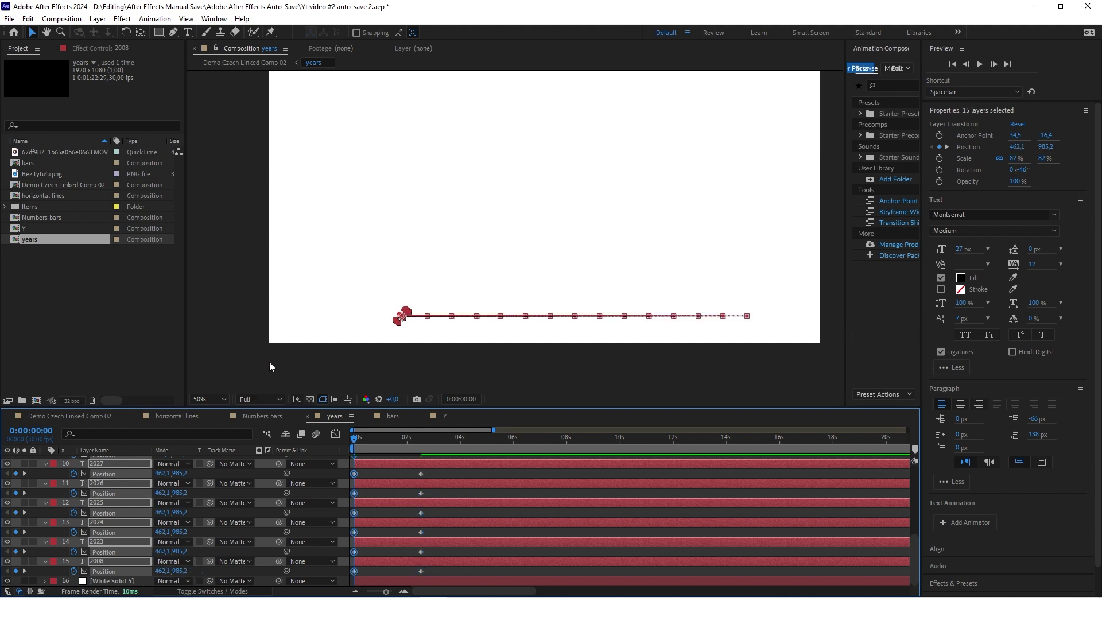
click(271, 365)
key(space)
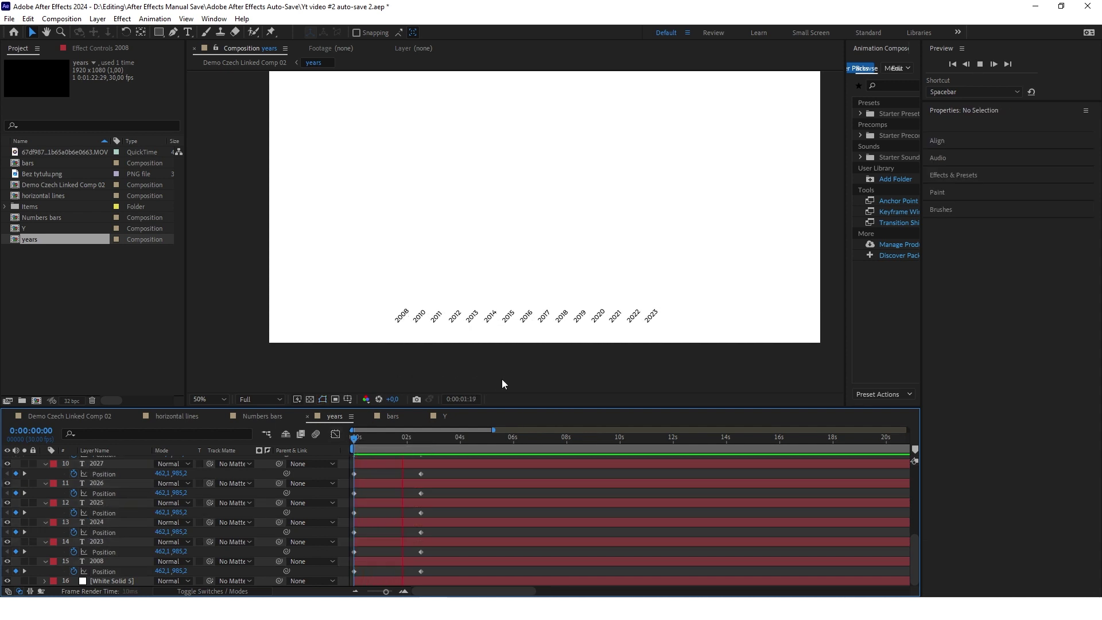
- Ease the Position keyframes of all 15 year labels and raise the final keyframes' incoming influence to 100% in the speed graph
click(423, 440)
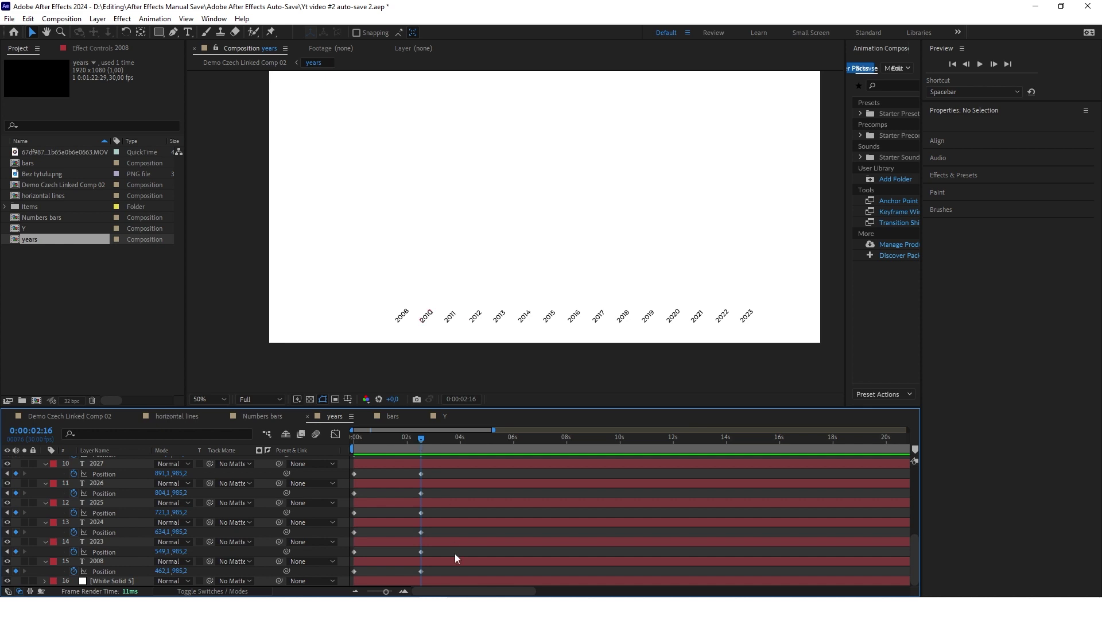
drag(440, 573, 354, 456)
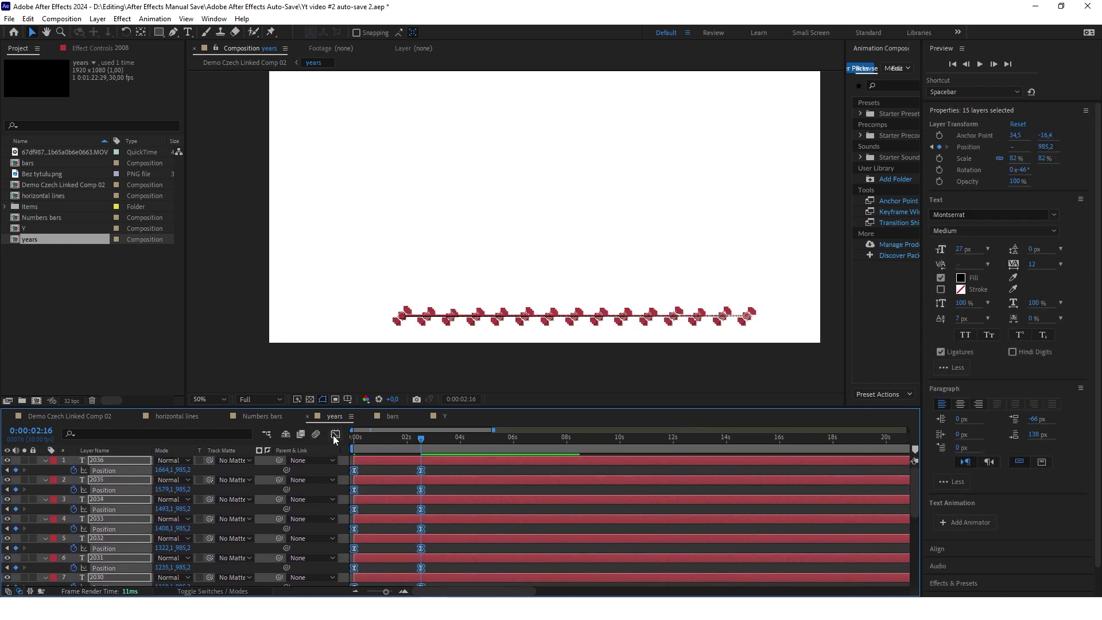
click(335, 436)
scroll(406, 560, up, 2)
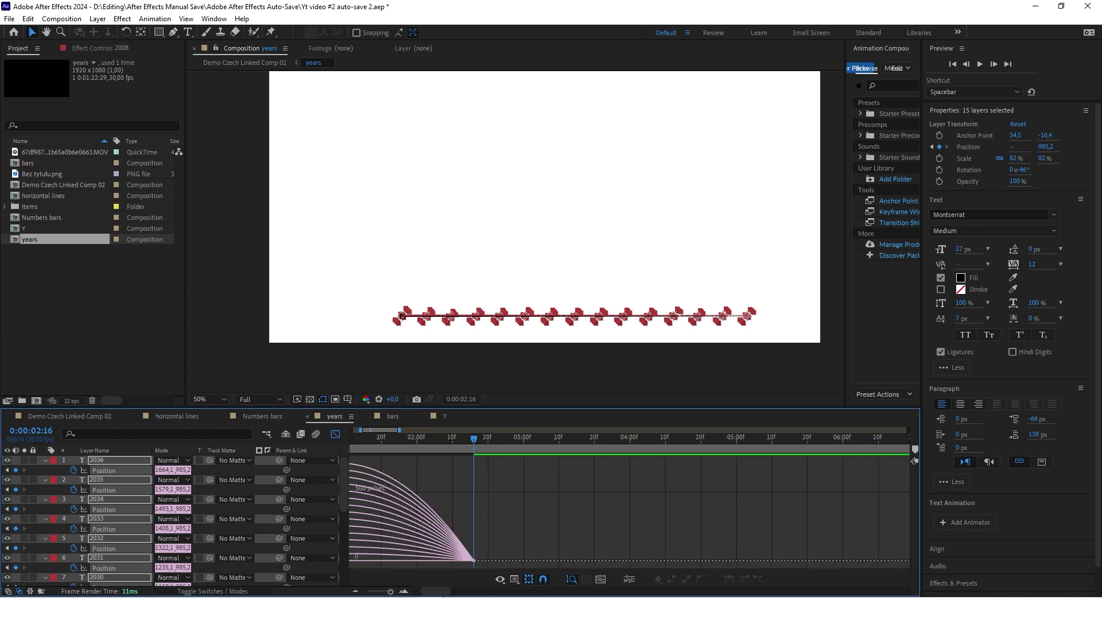
drag(436, 592, 428, 593)
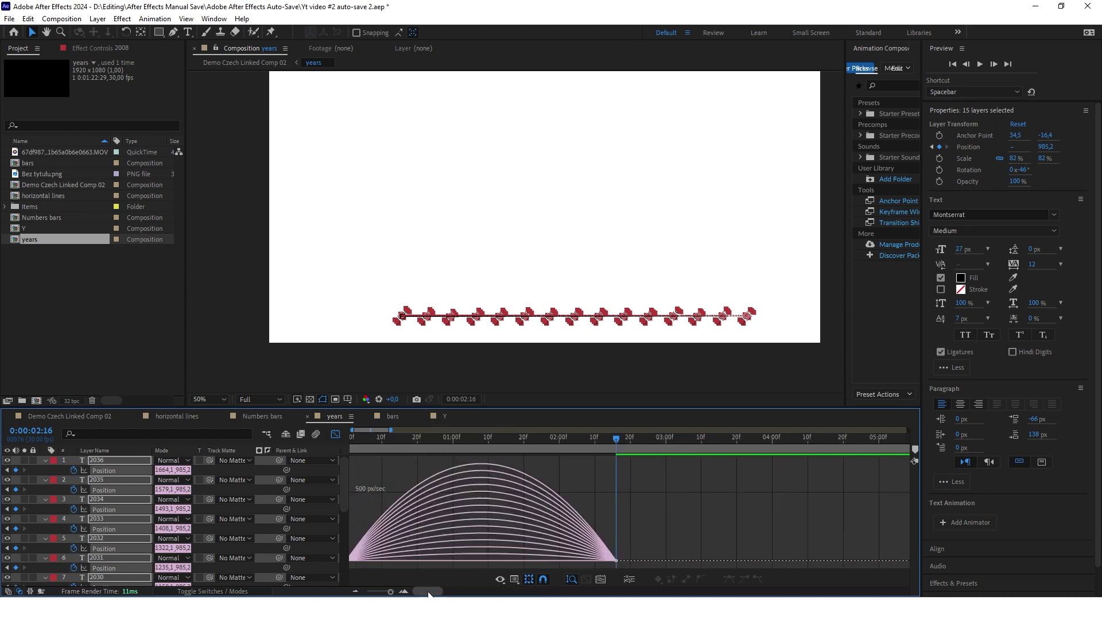
click(616, 557)
drag(569, 557, 458, 557)
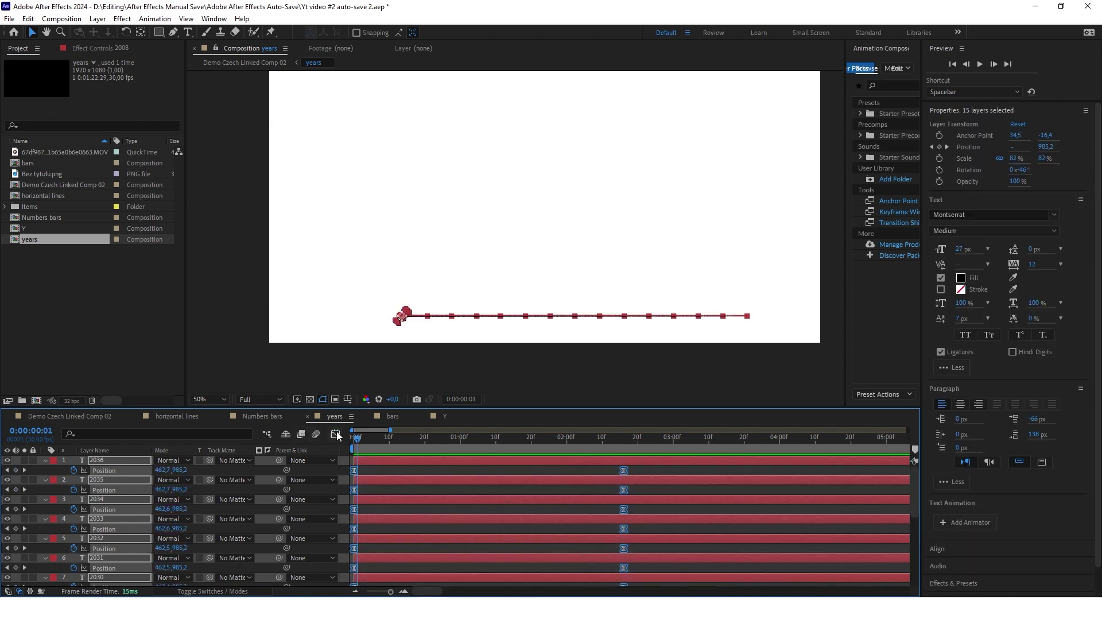
- Set the year labels' first Position keyframes to about 21% outgoing influence in the speed graph and play back the spread
click(335, 434)
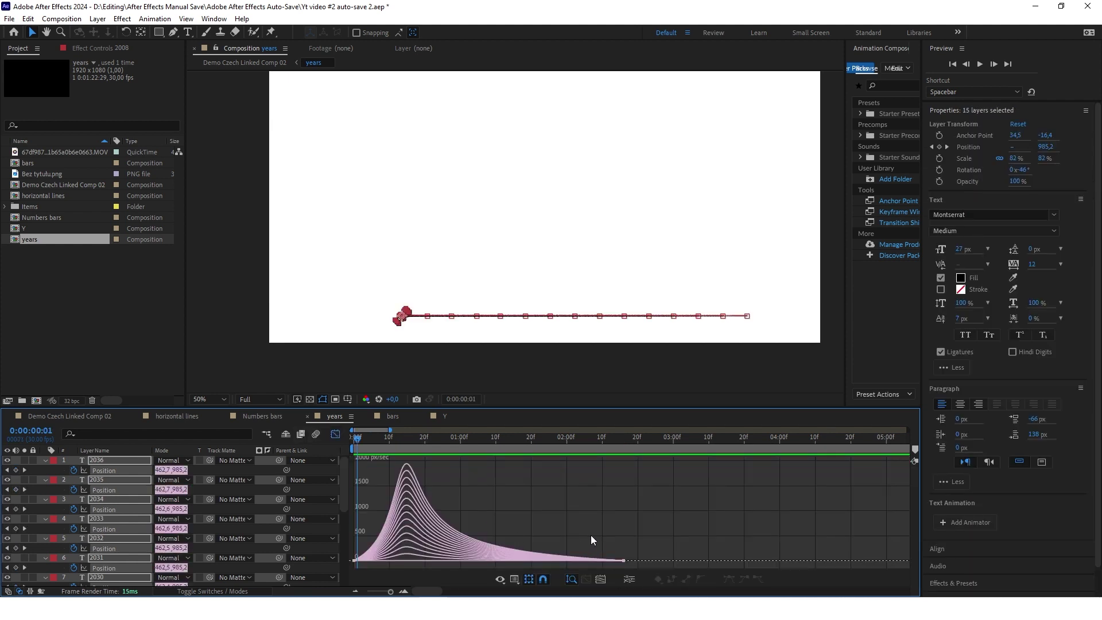
drag(349, 552, 382, 558)
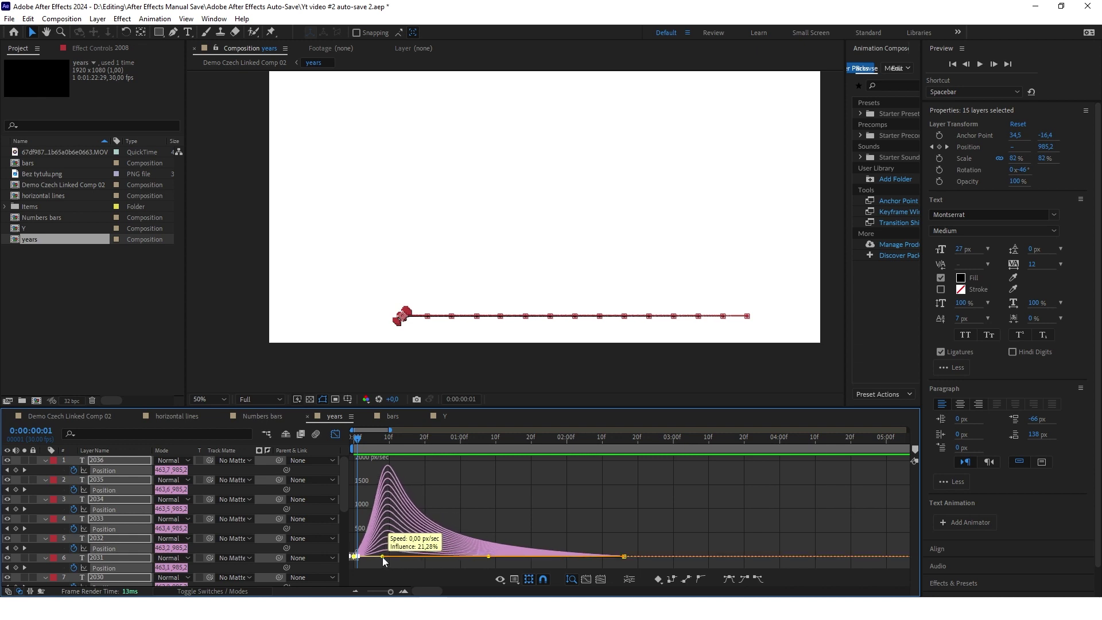
click(474, 492)
drag(358, 439, 353, 439)
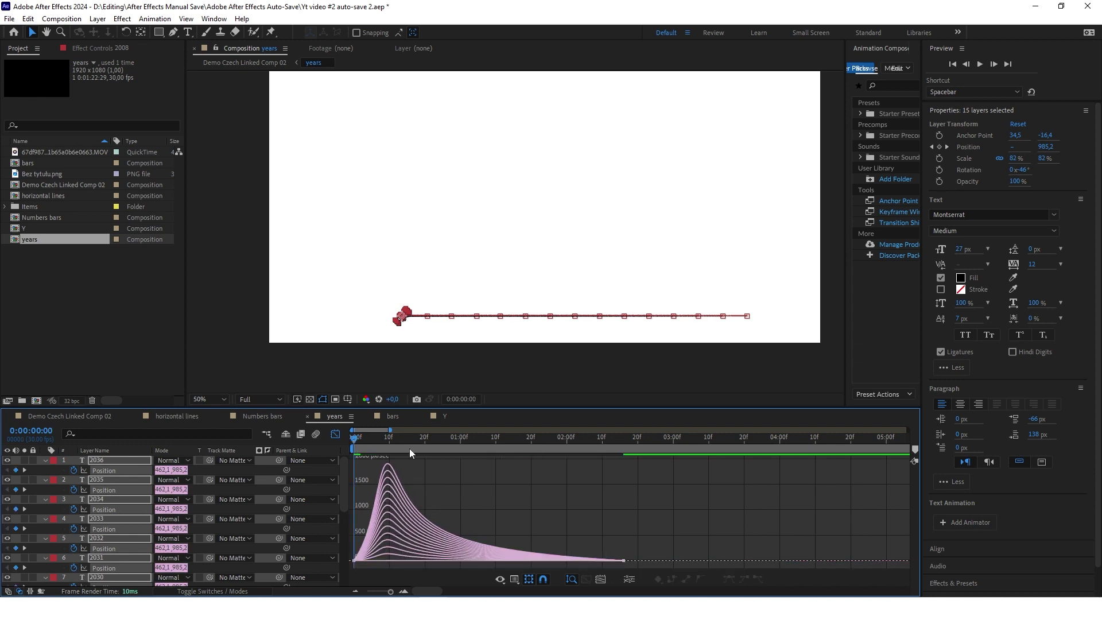
click(217, 344)
key(space)
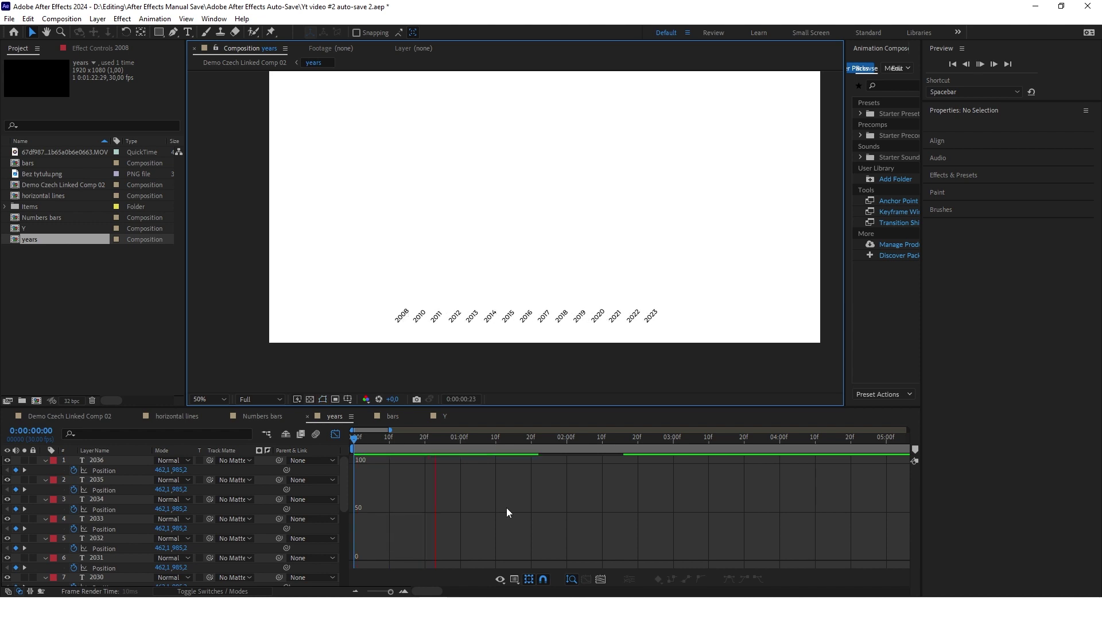
drag(551, 440, 378, 449)
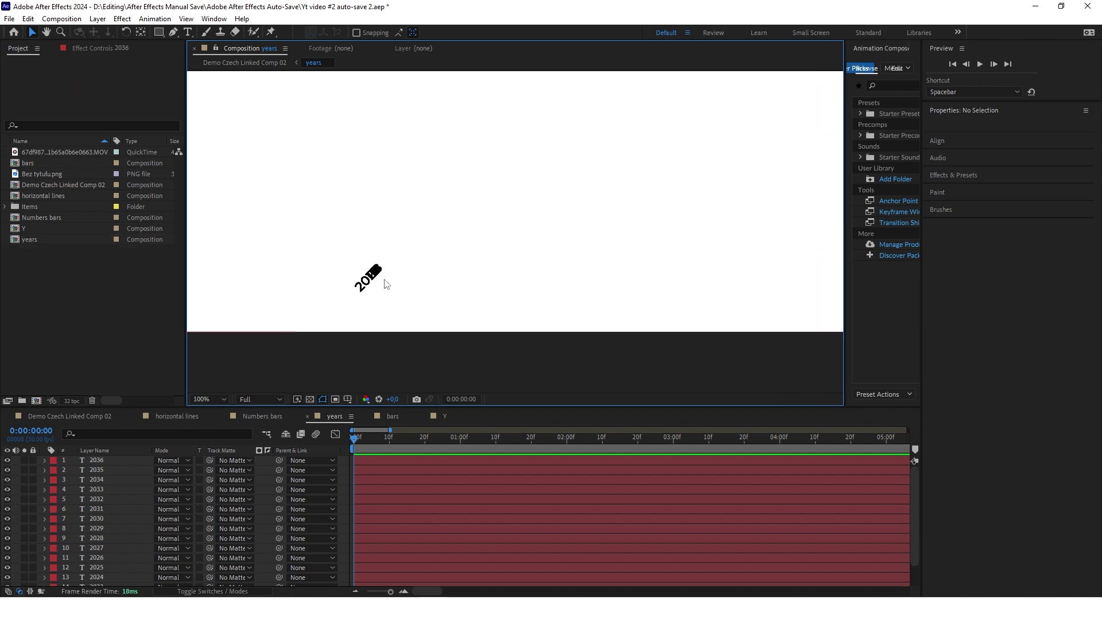
- Draw a rectangular mask on the years composition's white solid, framing the whole row of year labels
scroll(384, 279, down, 1)
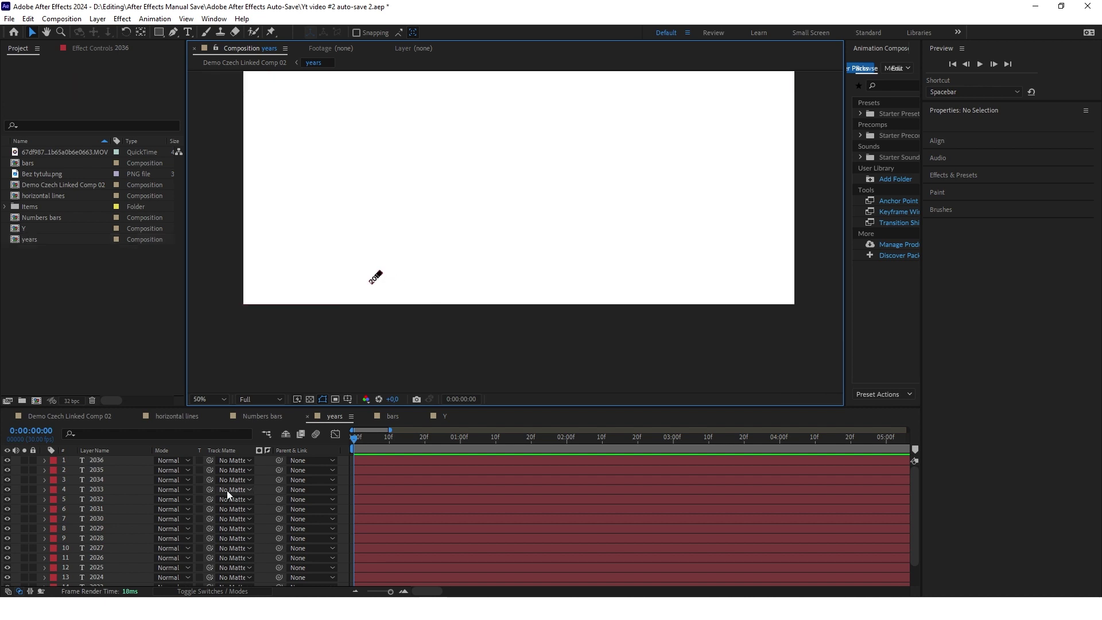
scroll(218, 500, down, 2)
click(115, 579)
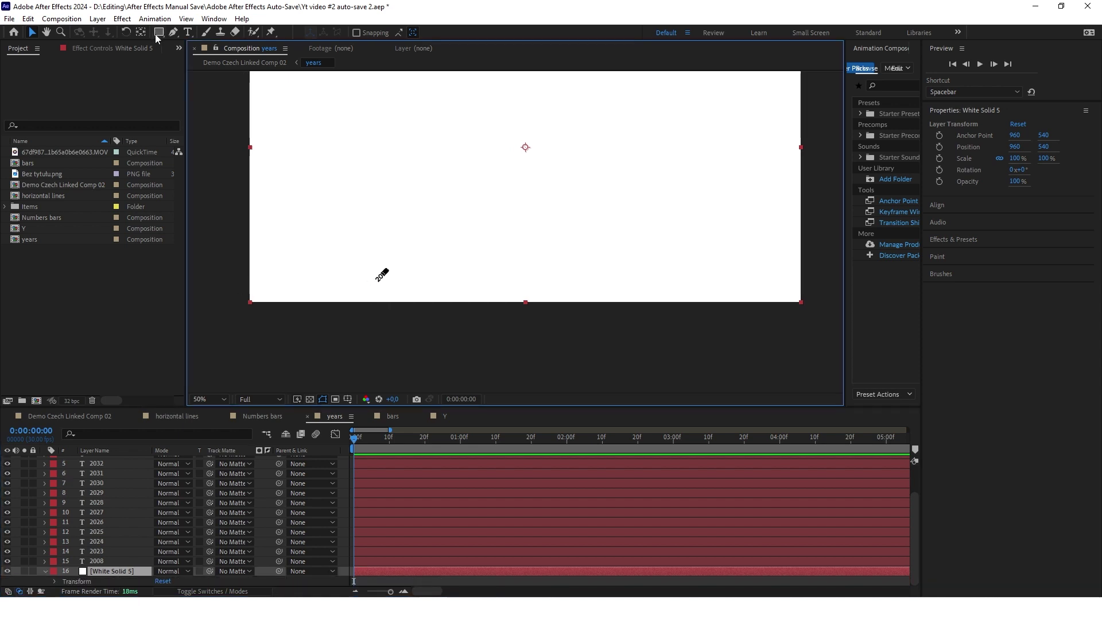
click(157, 34)
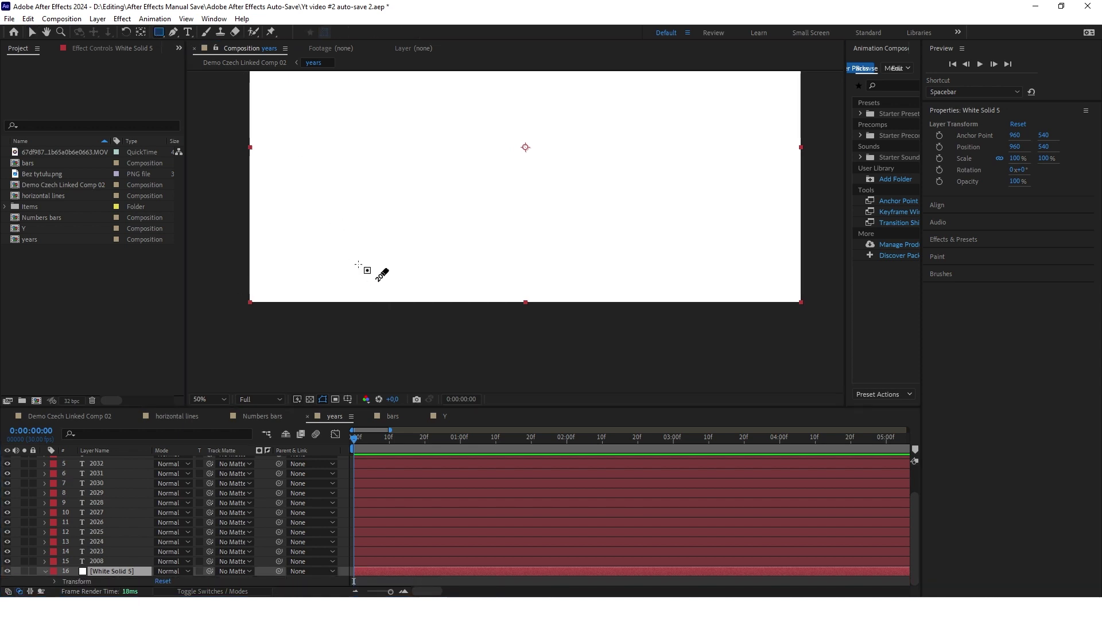
drag(365, 258, 762, 288)
key(v)
- Create a yellow solid coloured FFE827 in the years composition and place it beneath the white solid
right_click(342, 417)
mouse_move(389, 425)
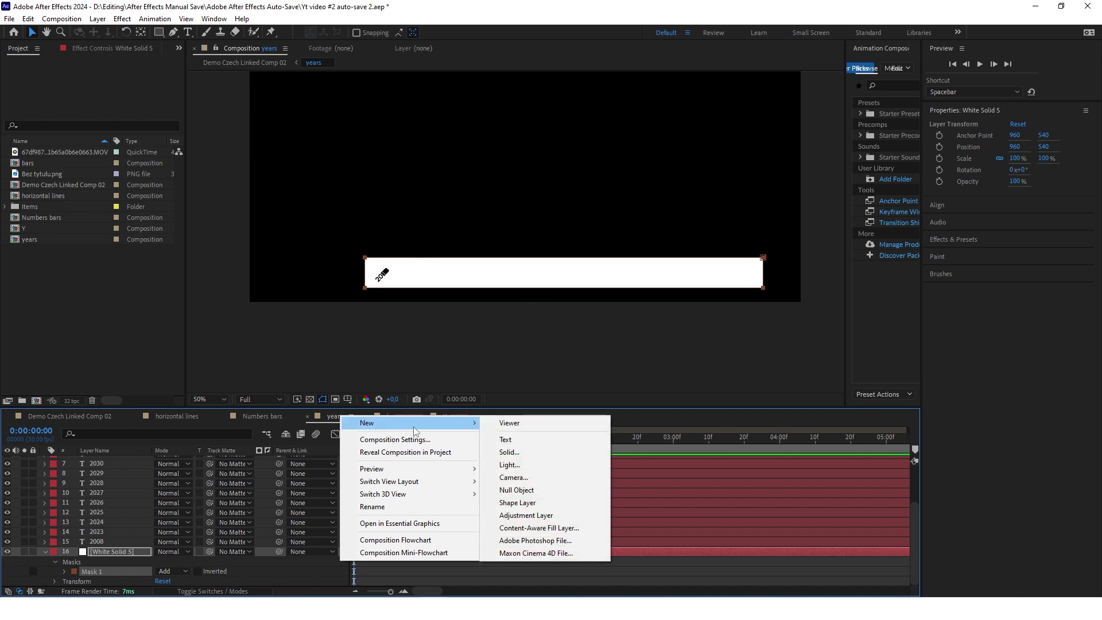
click(559, 452)
click(600, 425)
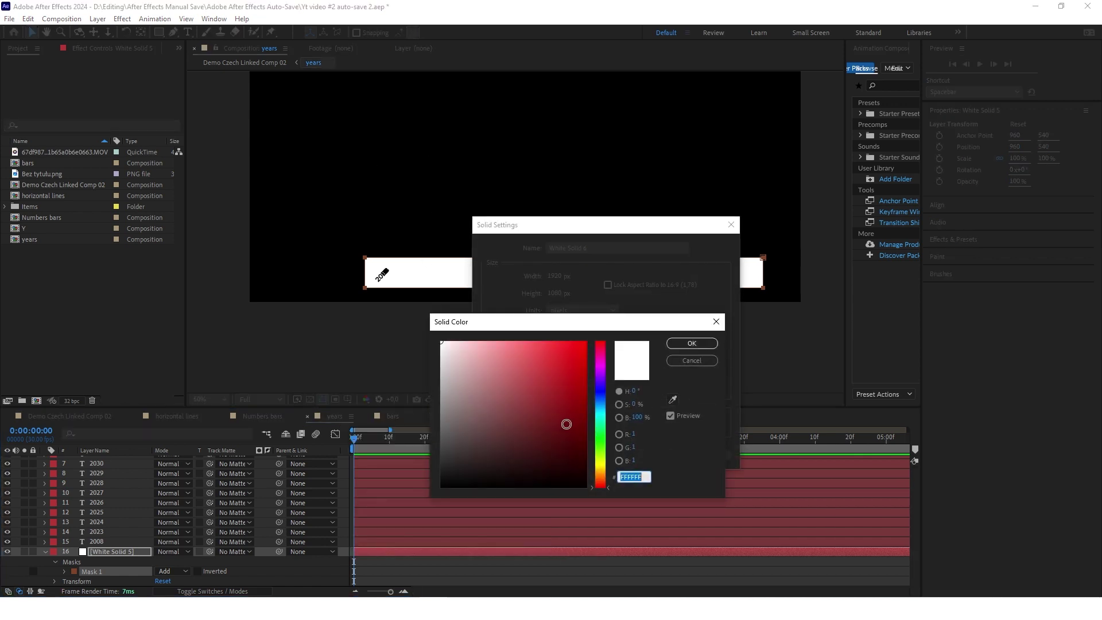
drag(607, 480, 606, 466)
drag(475, 349, 563, 341)
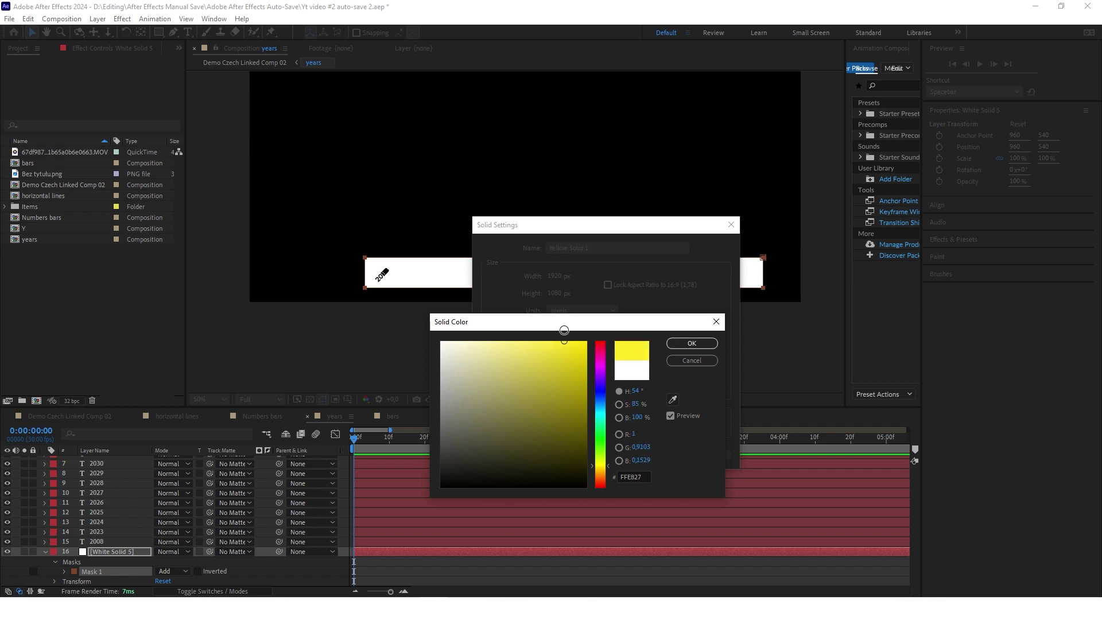
click(683, 346)
click(647, 454)
drag(111, 541, 99, 580)
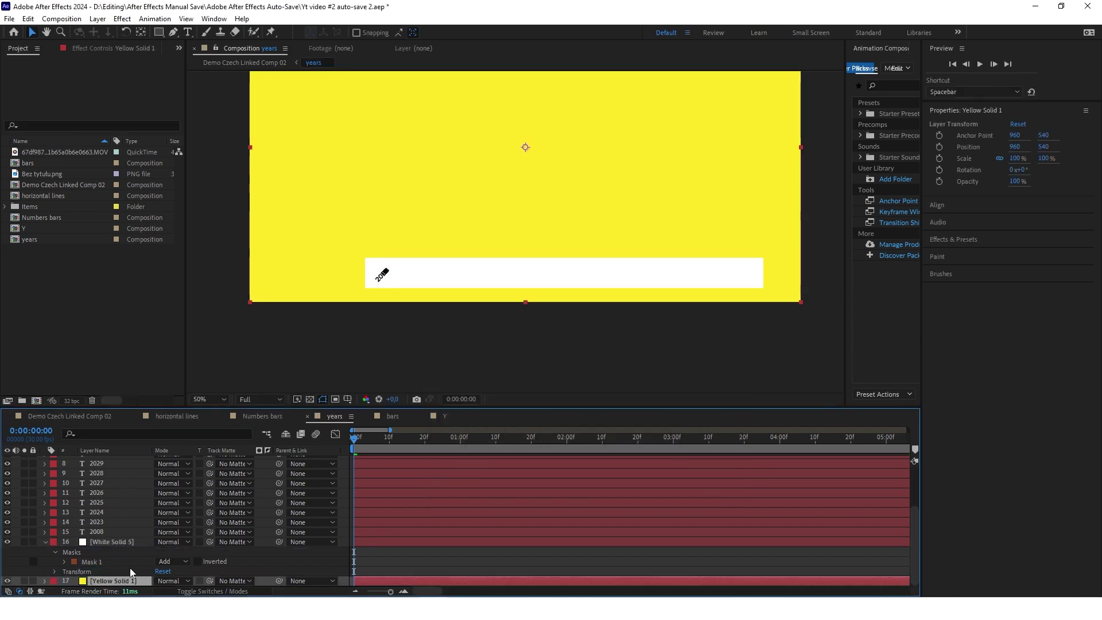
- Set the white solid's Mask Feather to 30 pixels and extend the mask's upper edge upward
click(45, 542)
click(46, 570)
scroll(133, 514, down, 1)
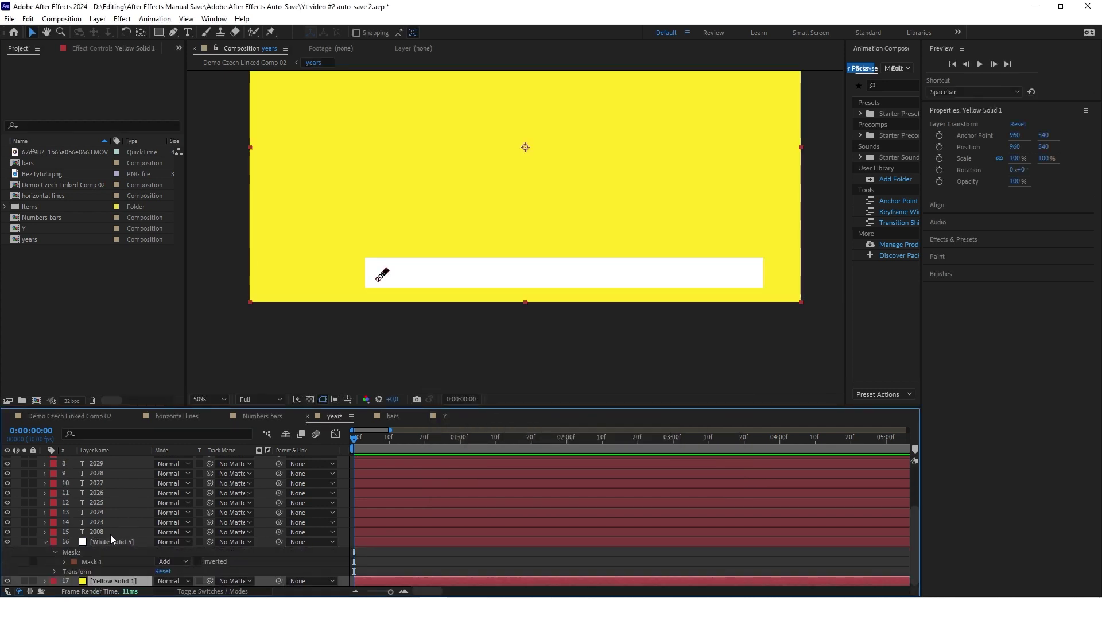
click(64, 562)
scroll(115, 562, down, 1)
click(170, 561)
text(30)
key(Return)
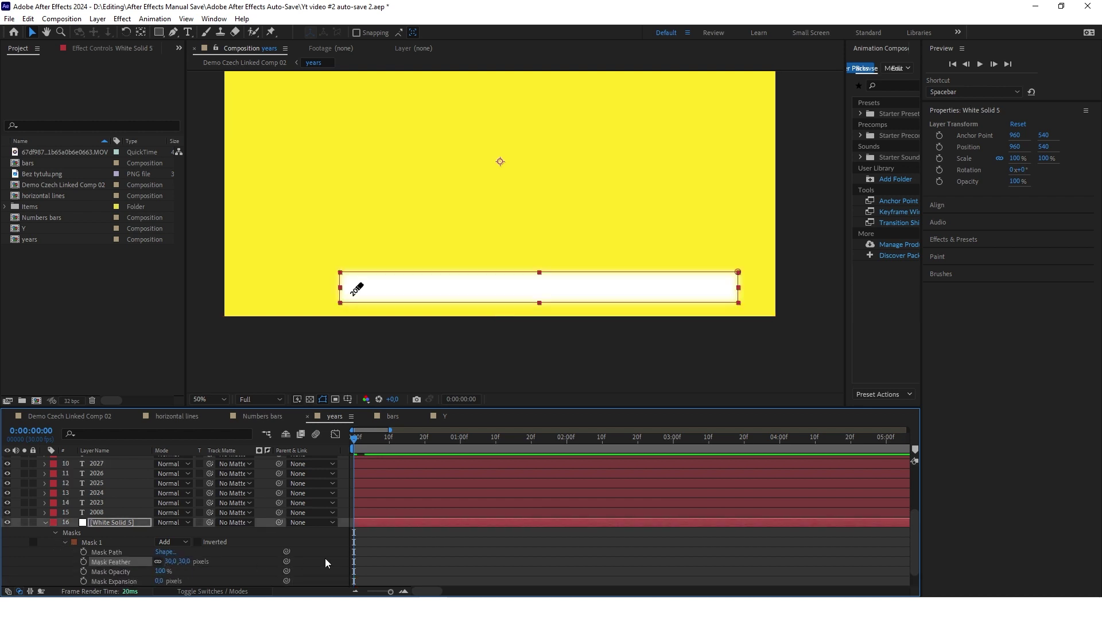
drag(539, 273, 539, 252)
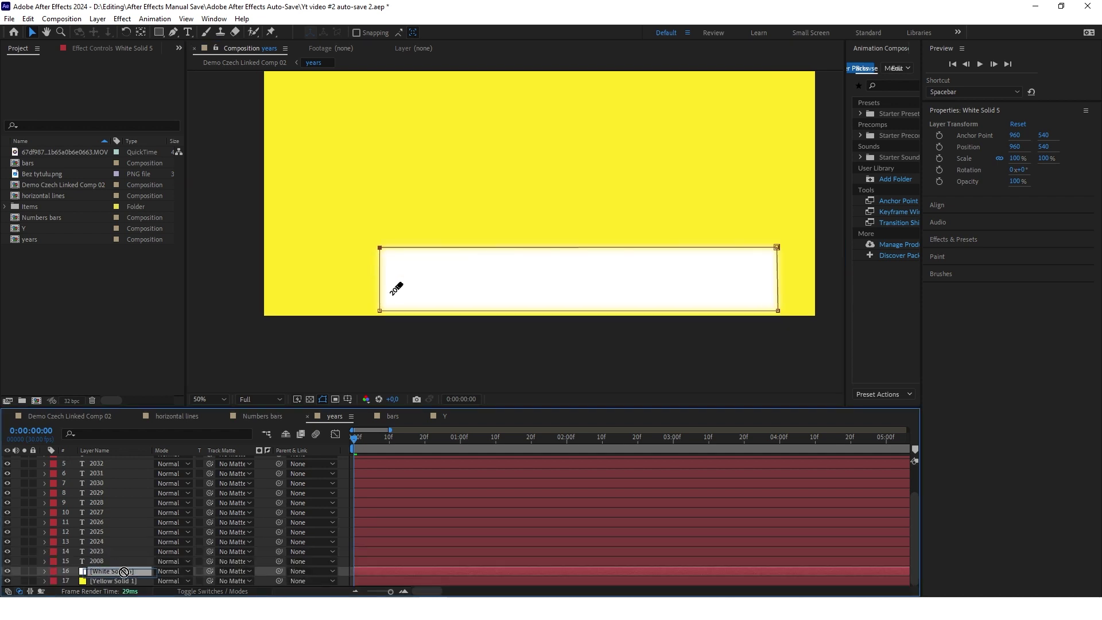
- Place the masked white solid above all year labels and assign it as the track matte of all 15 labels
click(123, 572)
scroll(105, 457, up, 3)
click(104, 459)
scroll(181, 508, down, 2)
shift+click(113, 571)
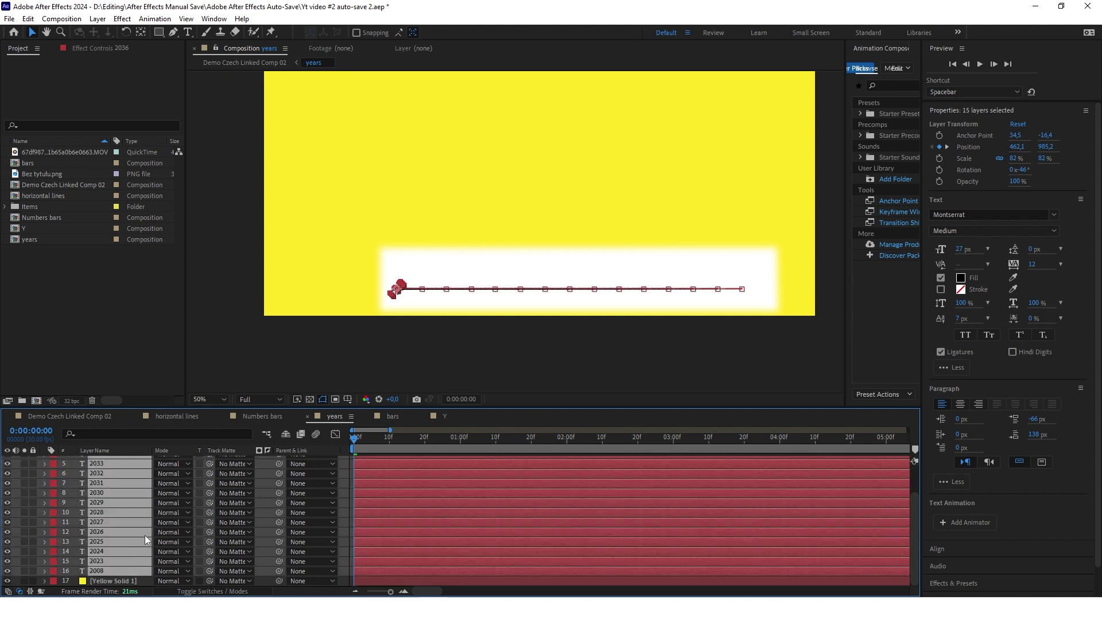
scroll(233, 514, up, 2)
click(248, 470)
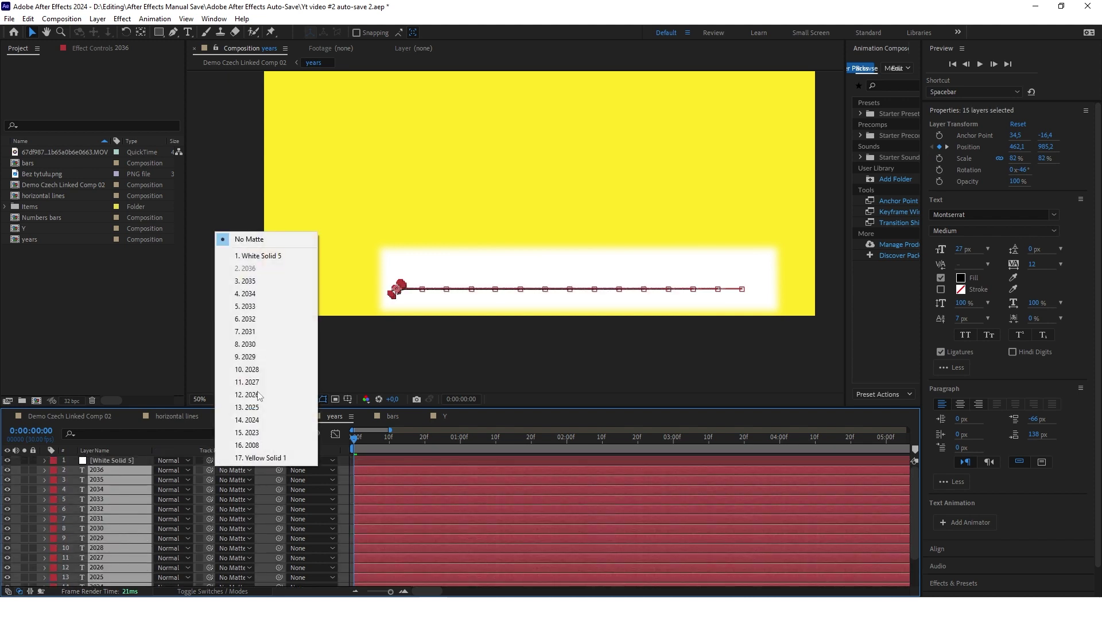
click(275, 257)
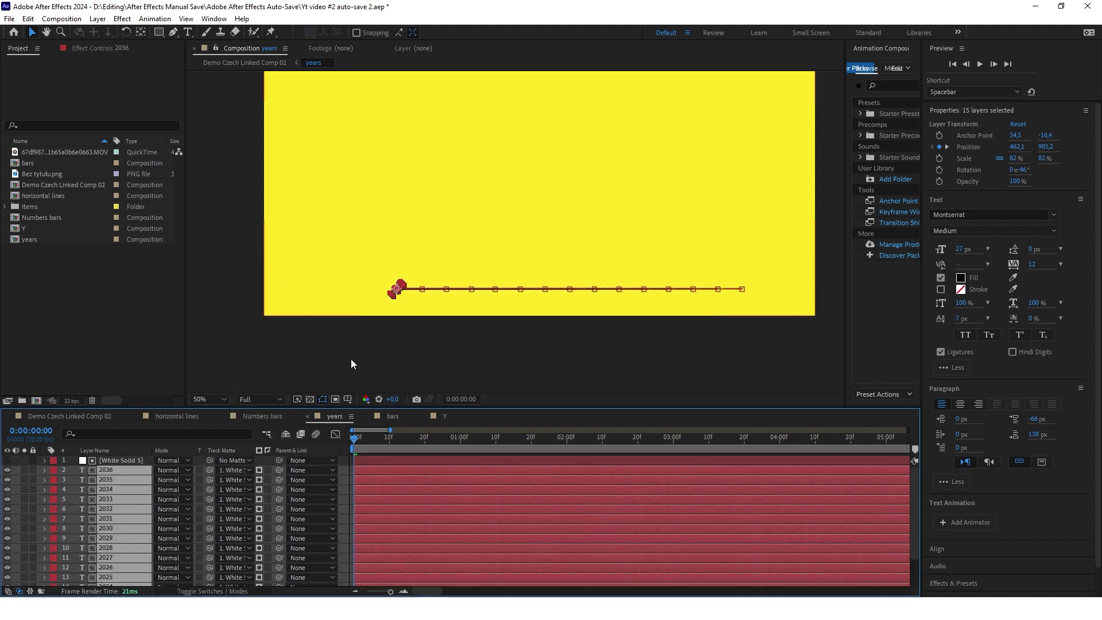
- Shift the starting Position of all 15 year labels to 337.1, 985.2, beyond the matte's edge
click(122, 470)
scroll(147, 487, down, 2)
shift+click(108, 571)
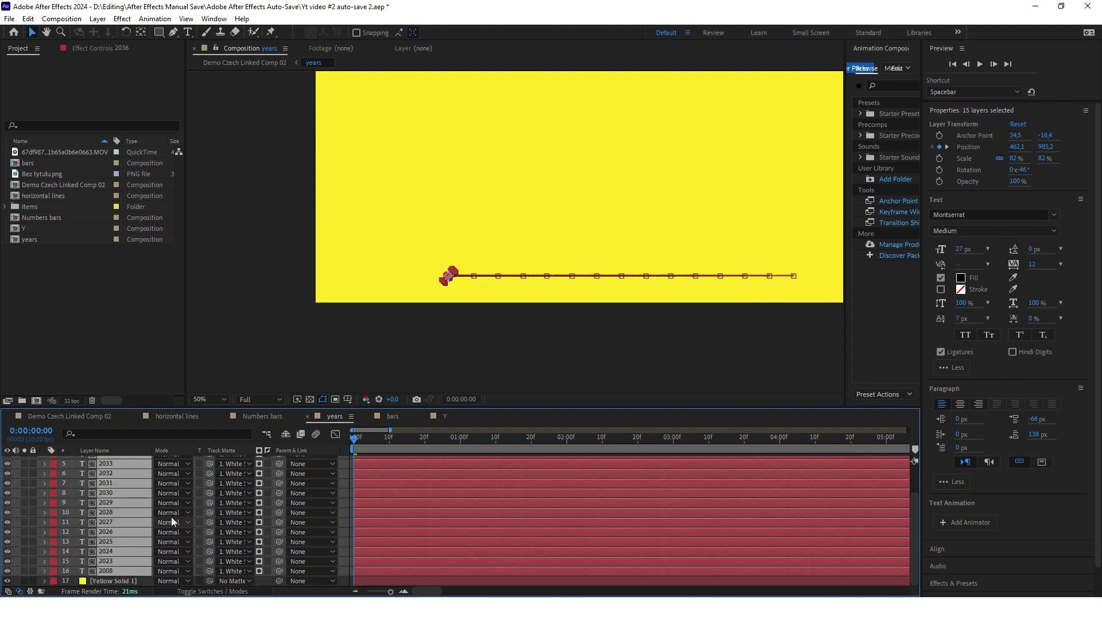
scroll(167, 518, up, 2)
key(p)
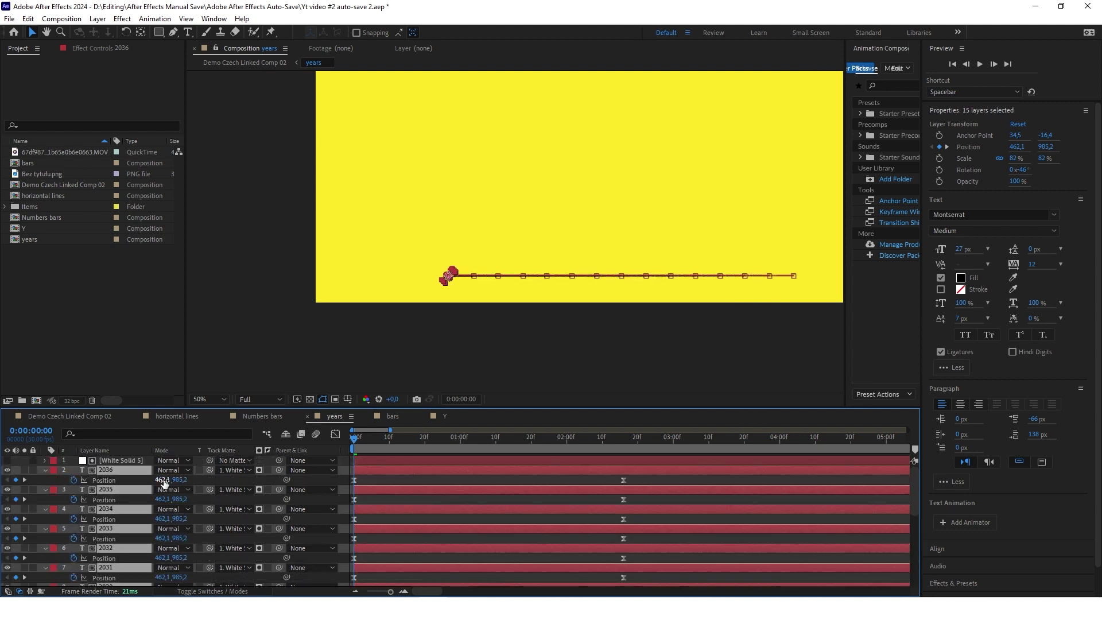
drag(163, 482, 111, 479)
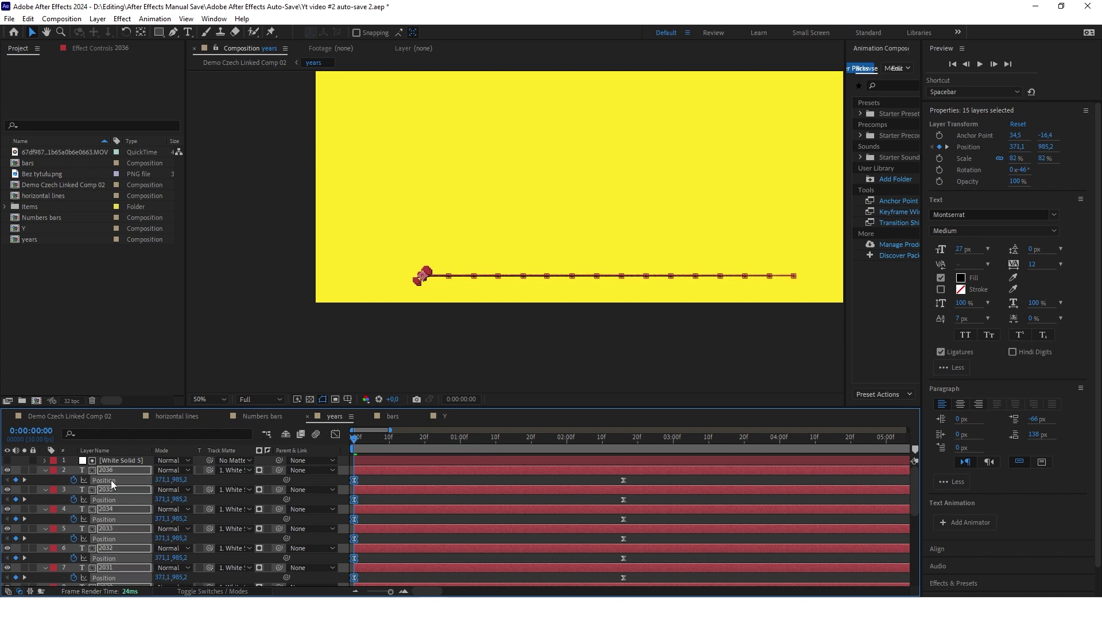
scroll(436, 276, up, 3)
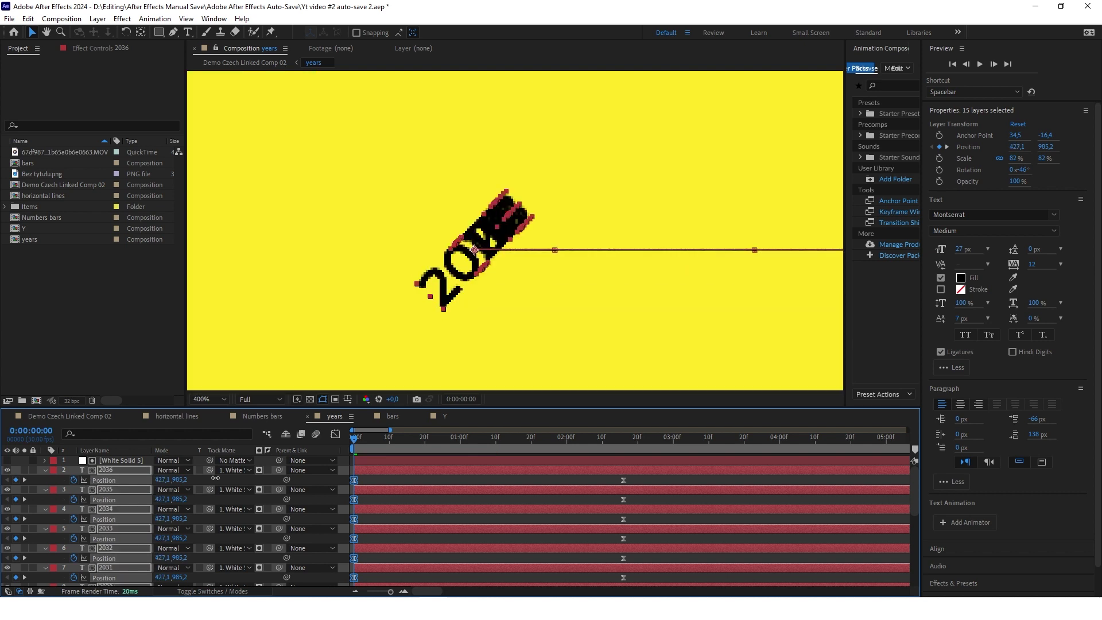
drag(215, 478, 165, 481)
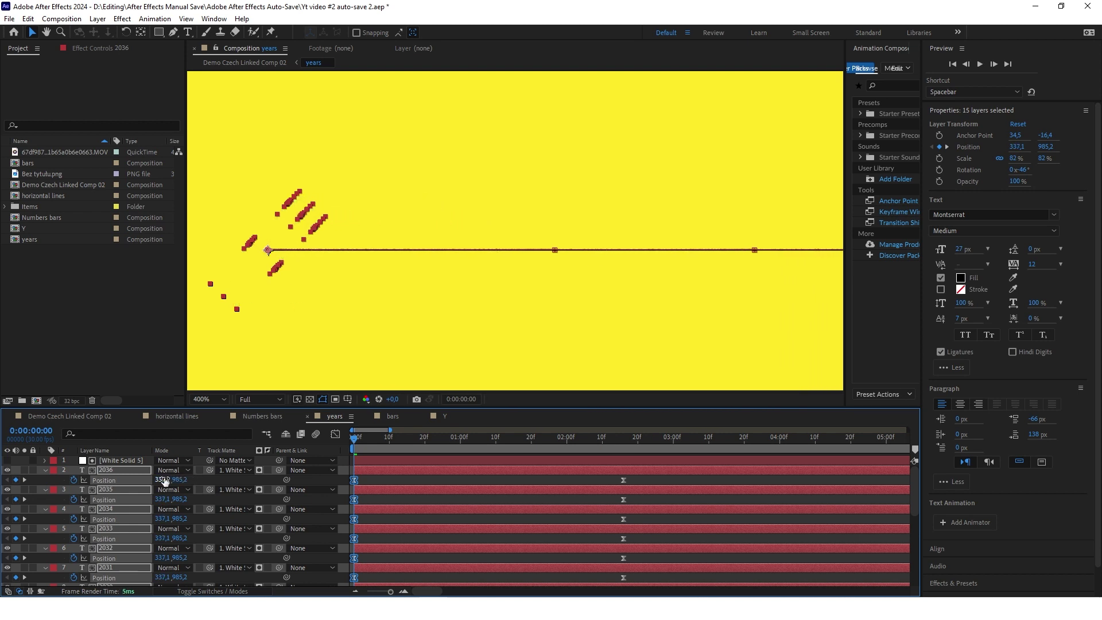
key(p)
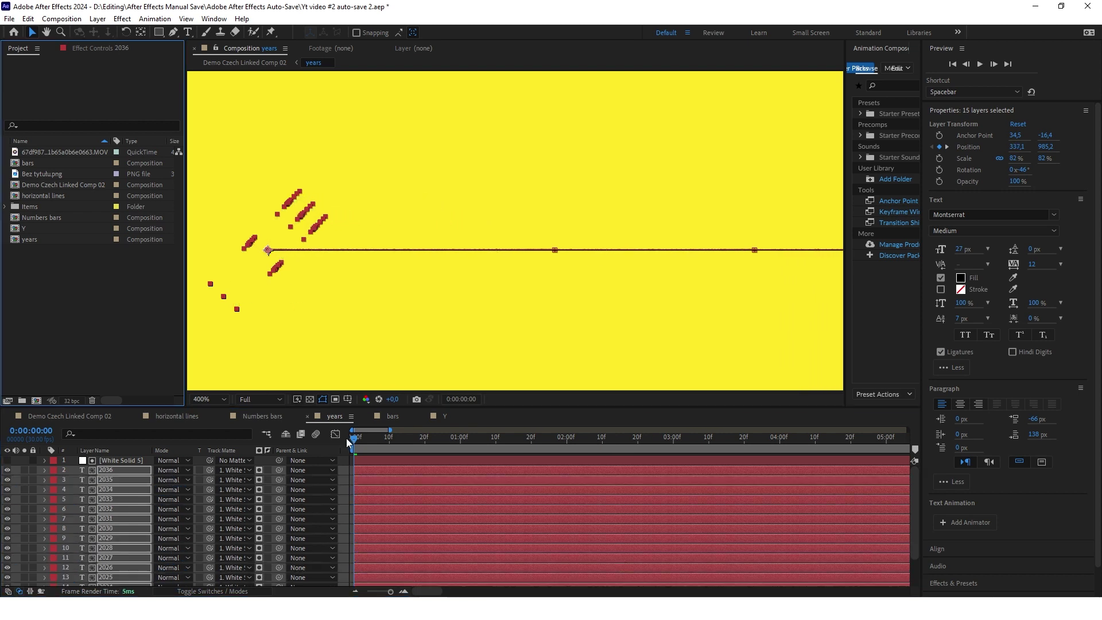
- Play back the years composition from the start to check how the labels emerge from the feathered matte
click(356, 441)
click(529, 399)
key(space)
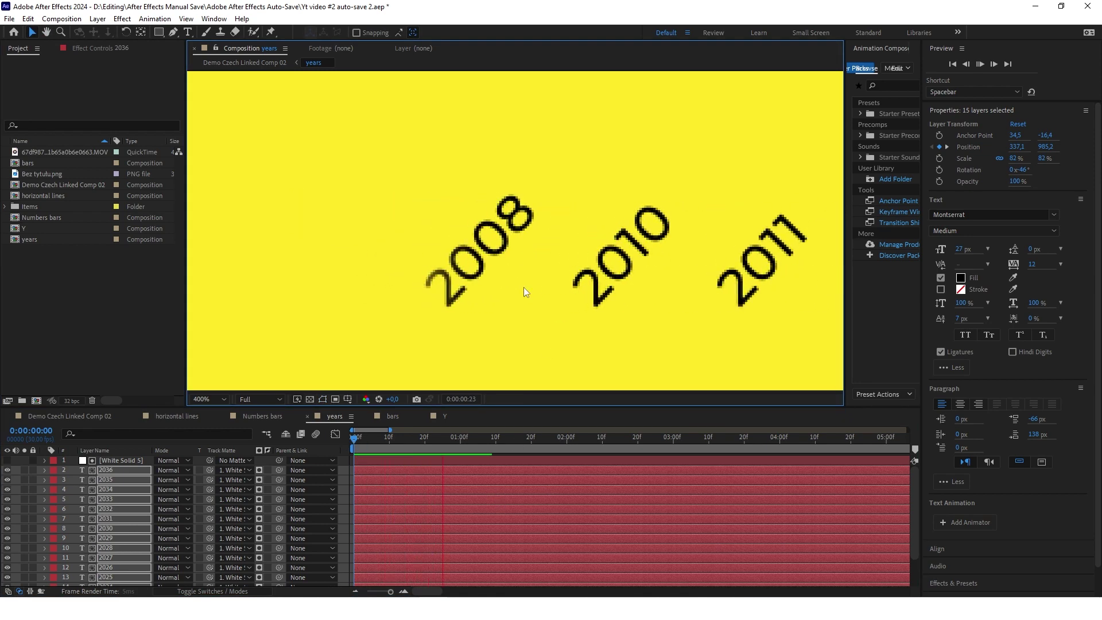
scroll(511, 272, down, 10)
scroll(632, 277, up, 1)
drag(580, 440, 356, 450)
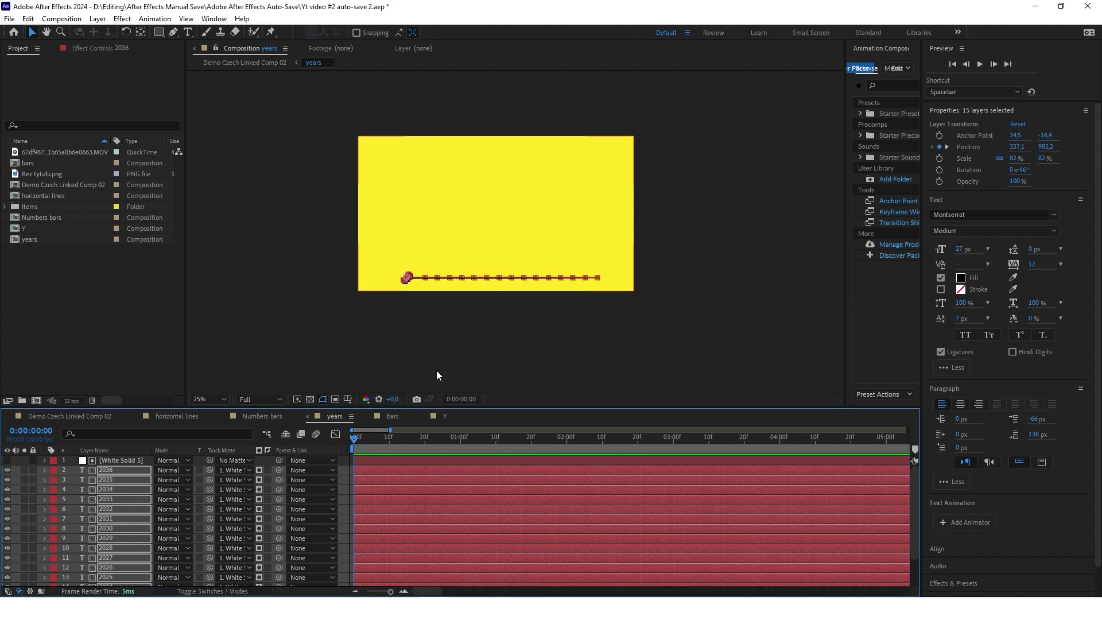
click(215, 349)
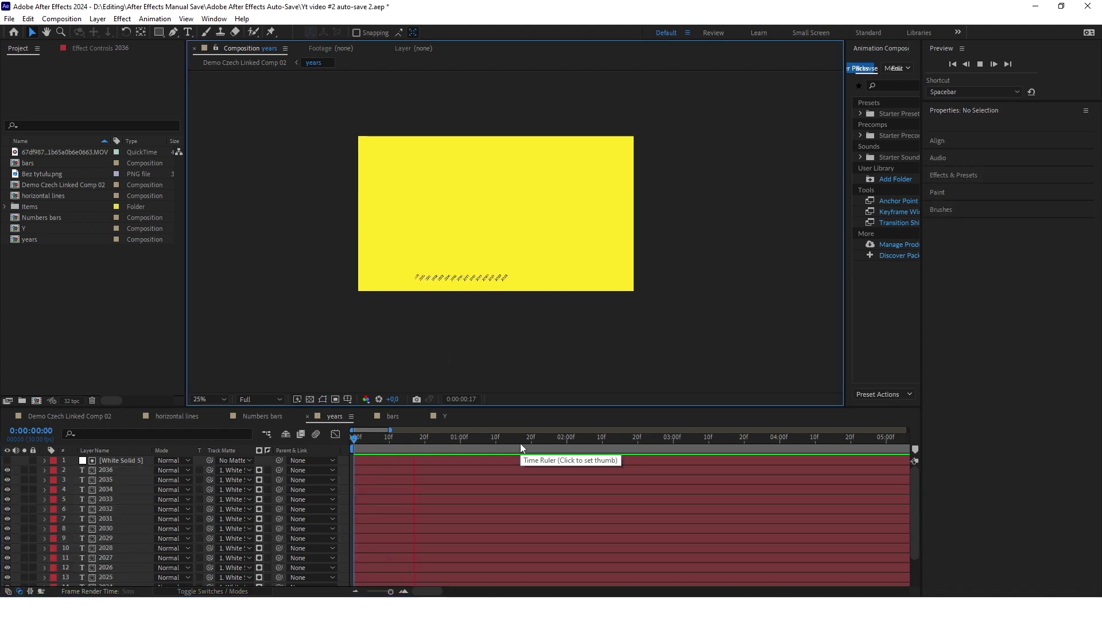
key(space)
key(space)
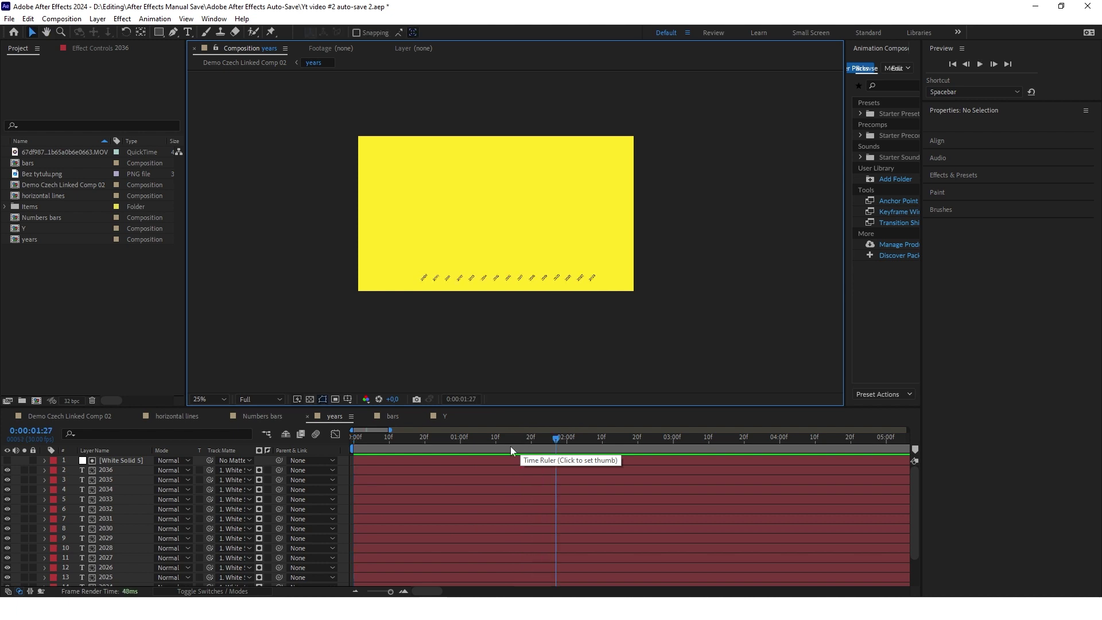
- Delete the yellow solid from the years composition and play back the Demo Czech Linked Comp 02 composition from the start
scroll(247, 487, down, 3)
click(115, 581)
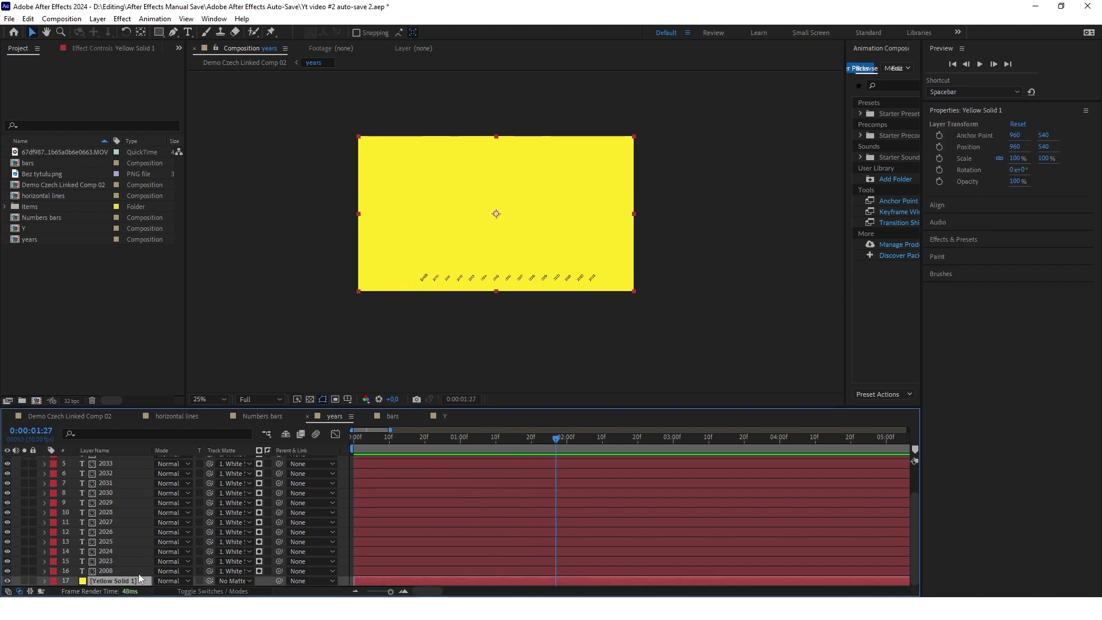
click(81, 416)
scroll(536, 258, down, 1)
drag(400, 439, 330, 429)
click(281, 301)
key(space)
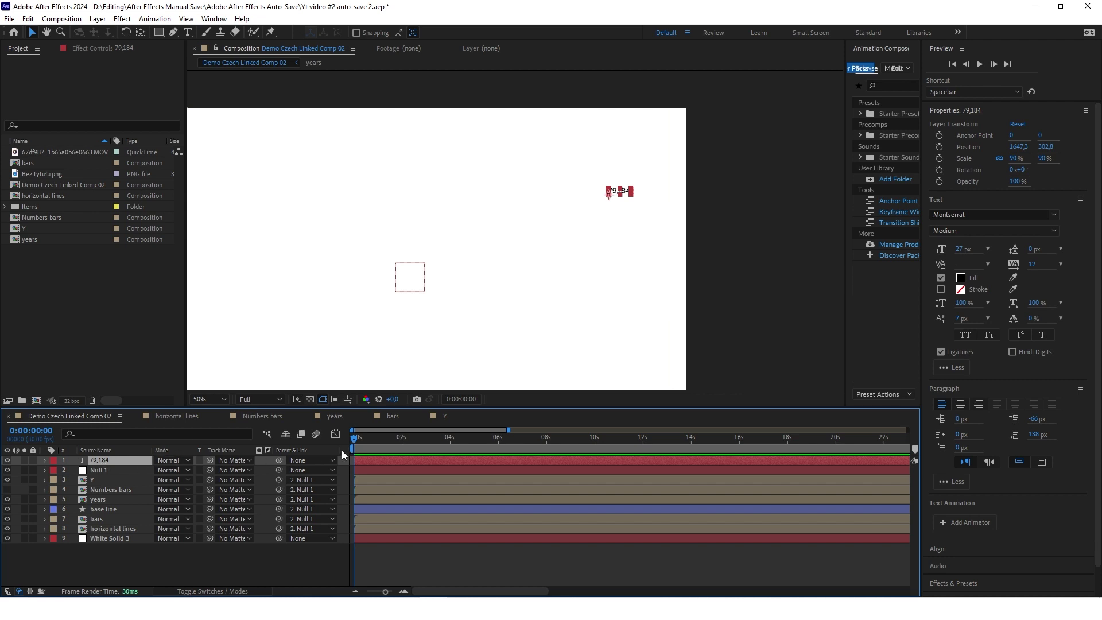
- Keyframe the 79,184 label's Position to slide it from 1933.2, 302.8 to 1597.2, 302.8 above the 2023 bar, starting around 0:00:02:06
drag(354, 442, 406, 440)
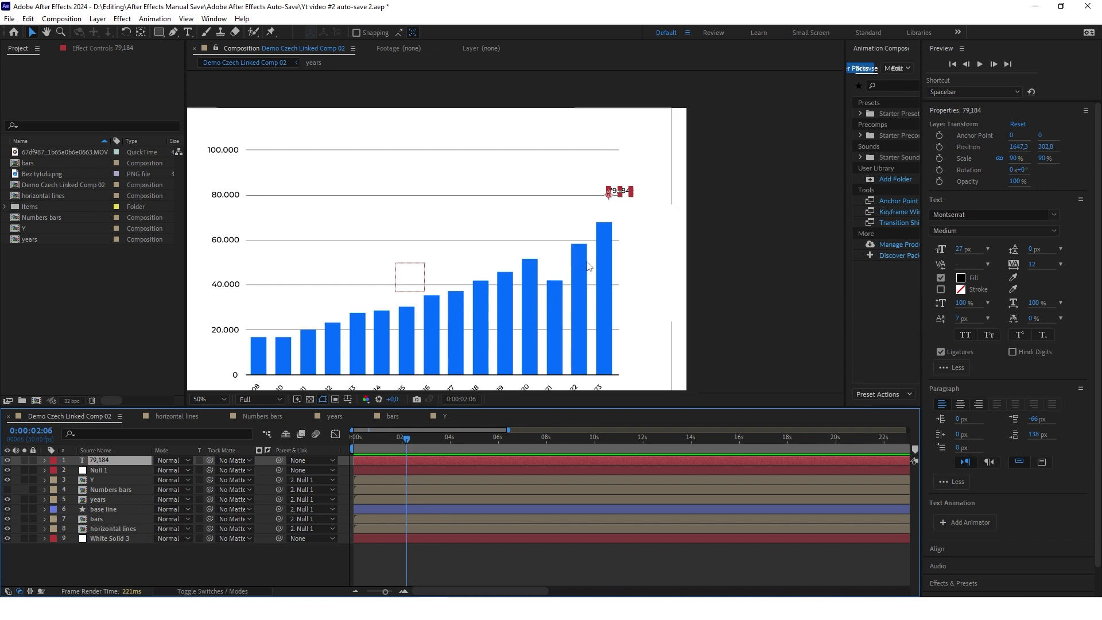
key(p)
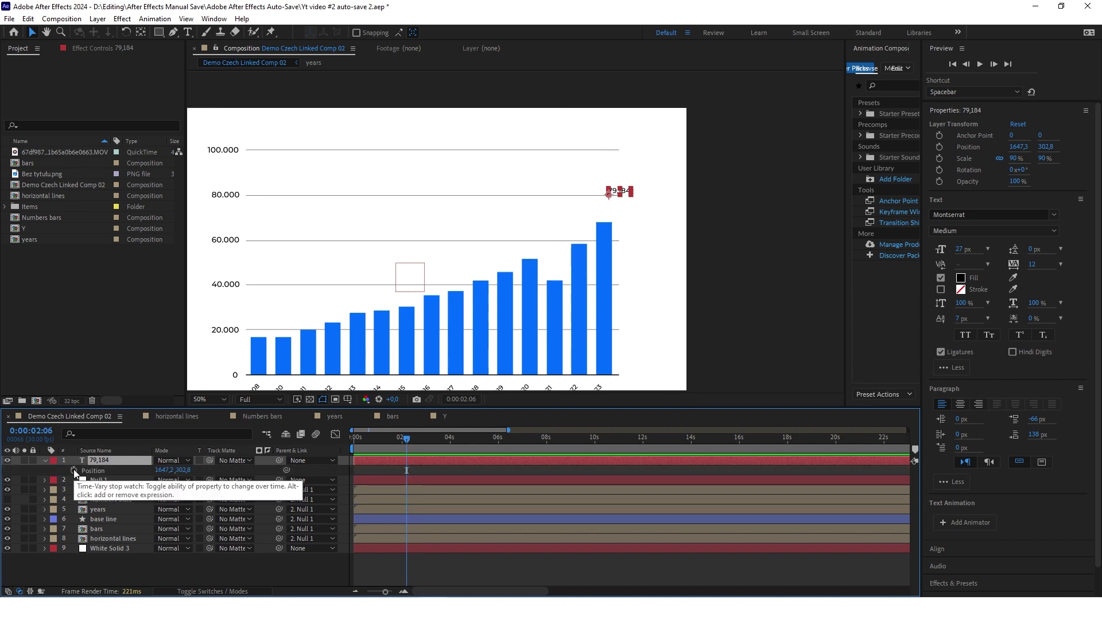
click(74, 470)
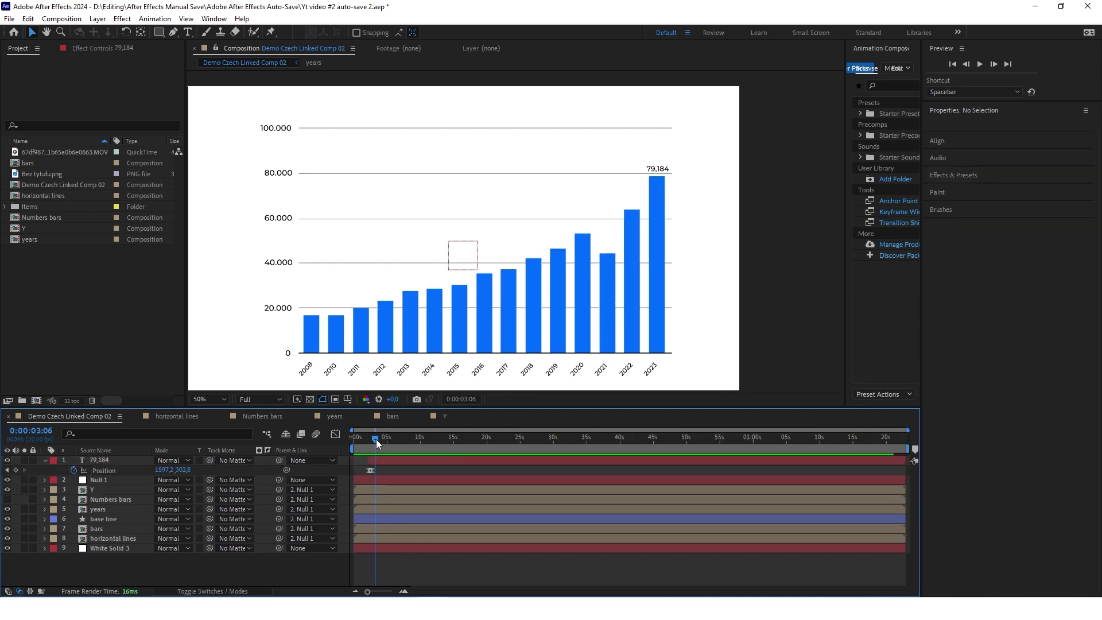
- Play back the main composition from the start to check how the 79,184 label slides in over the last bar
drag(377, 439, 346, 440)
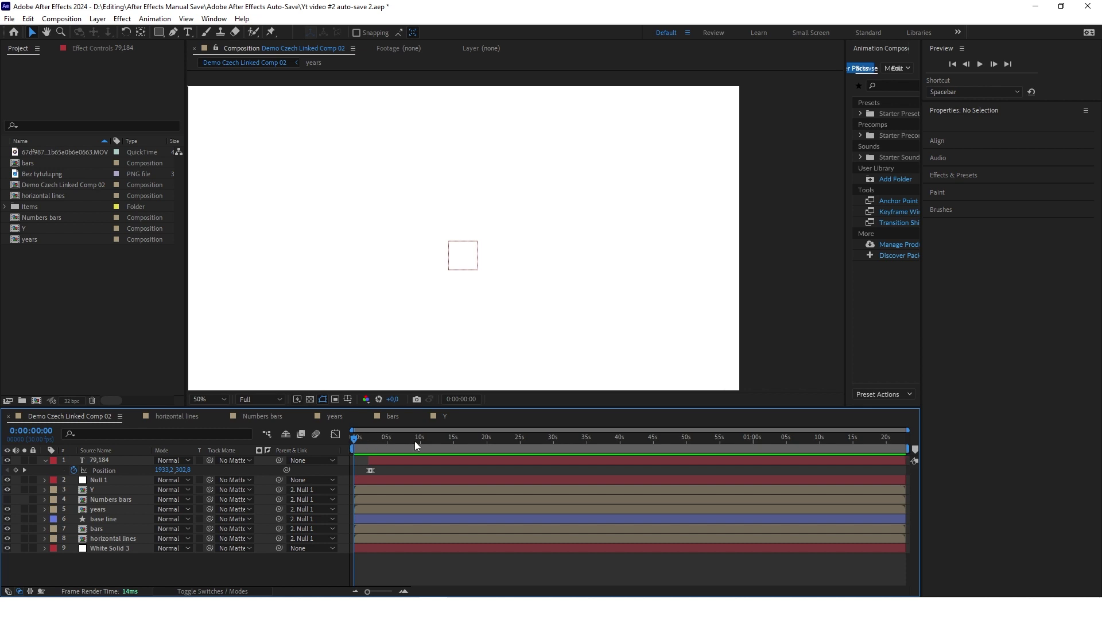
key(space)
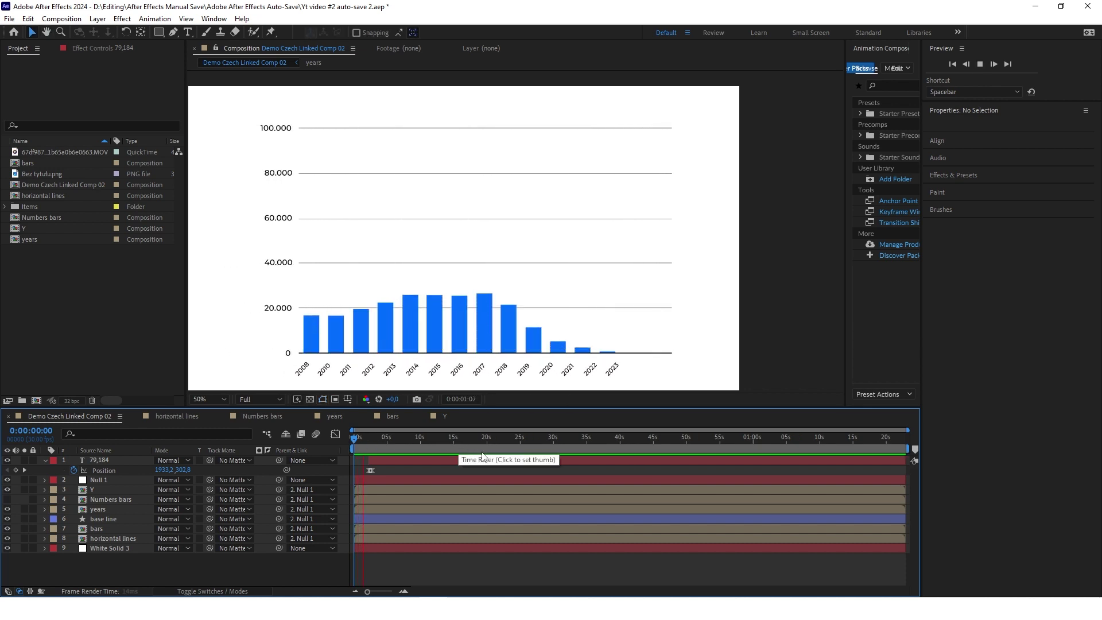
click(375, 438)
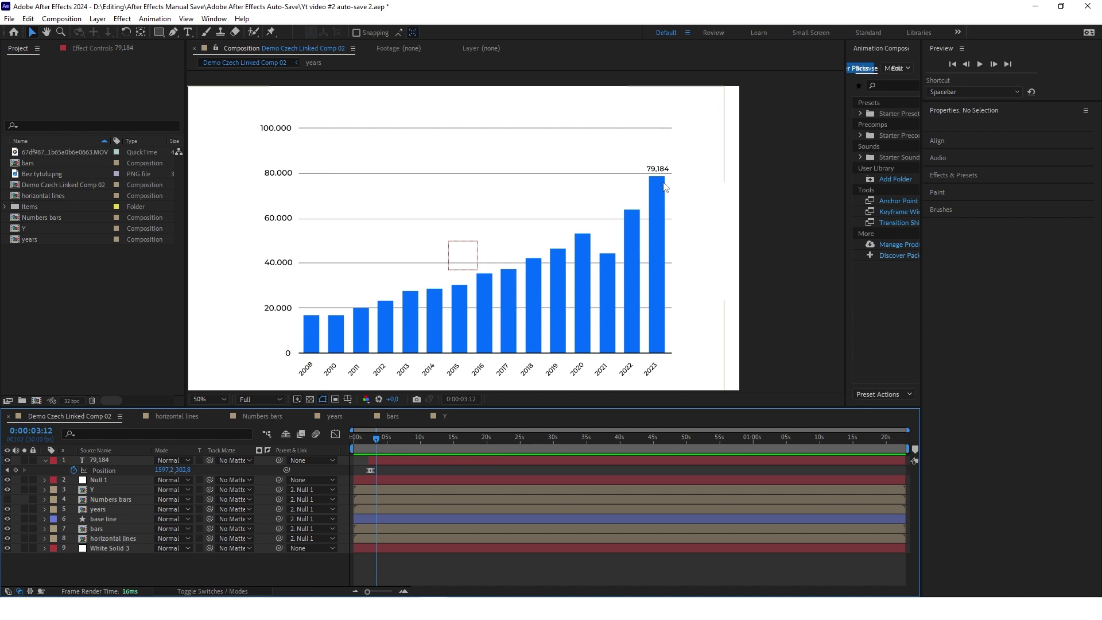
drag(374, 439, 347, 440)
key(space)
scroll(570, 316, down, 2)
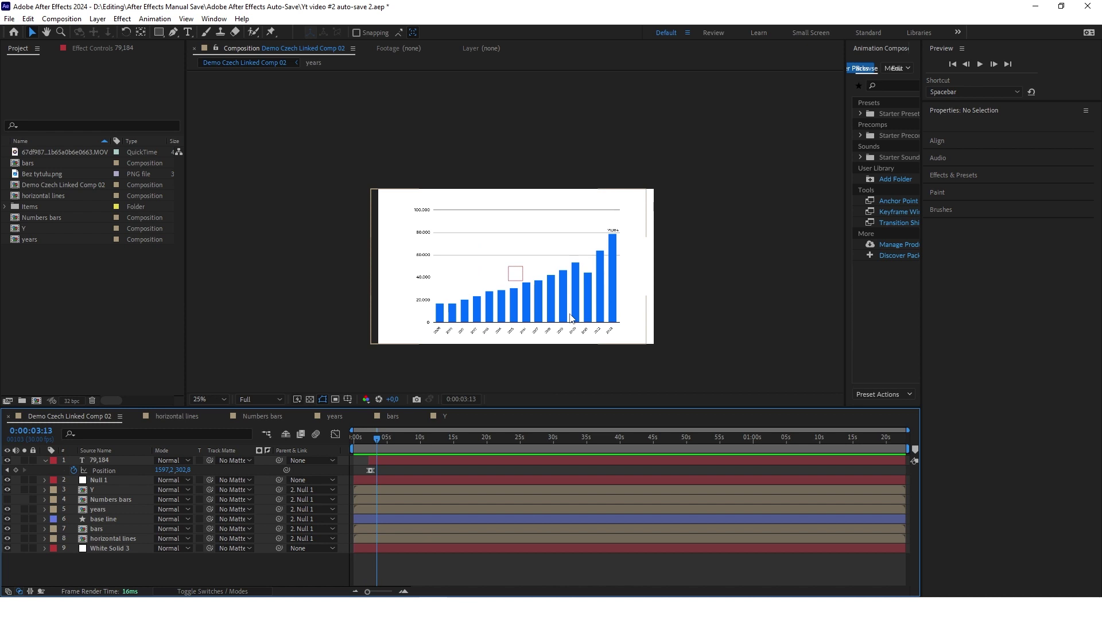
scroll(552, 200, up, 1)
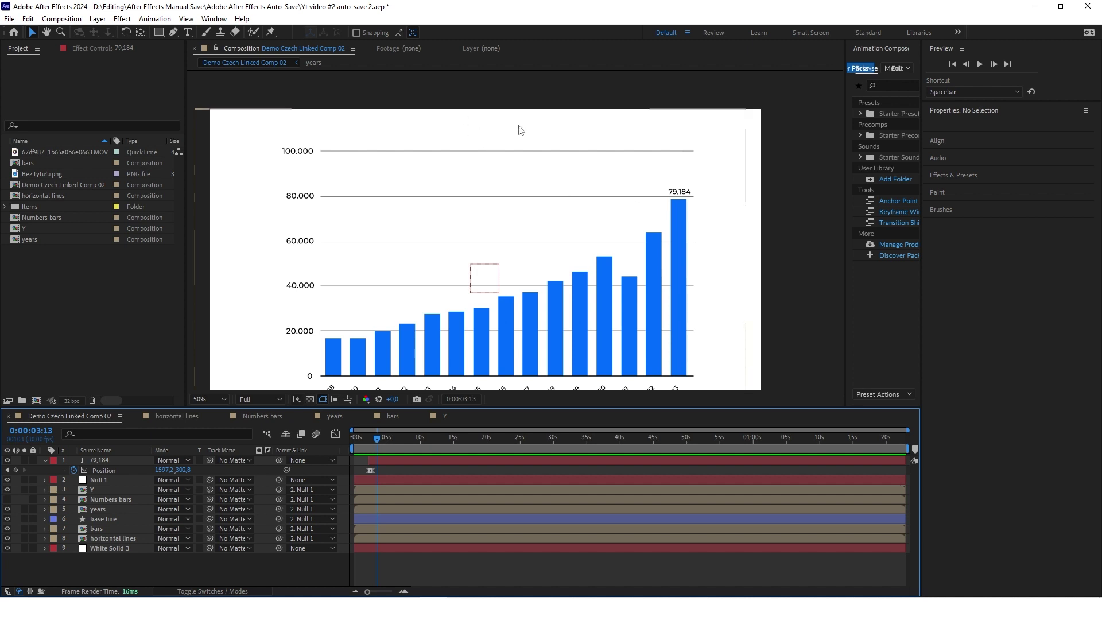
drag(535, 139, 556, 115)
click(435, 473)
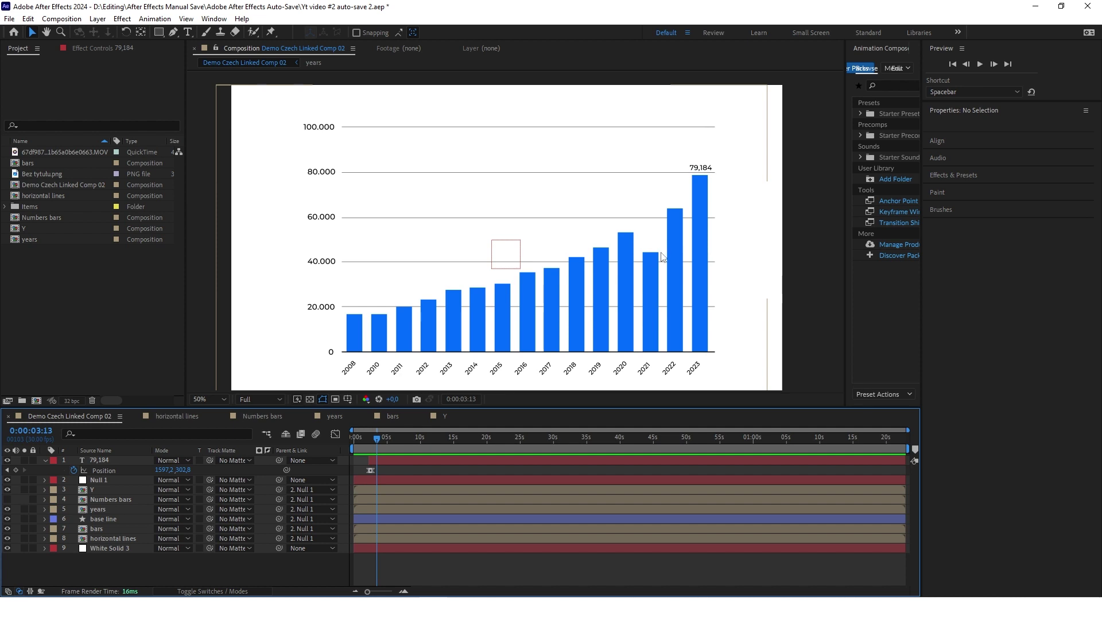
- Create a 1920 x 1080 px white solid and place it directly beneath the horizontal lines layer
scroll(704, 169, down, 2)
right_click(160, 565)
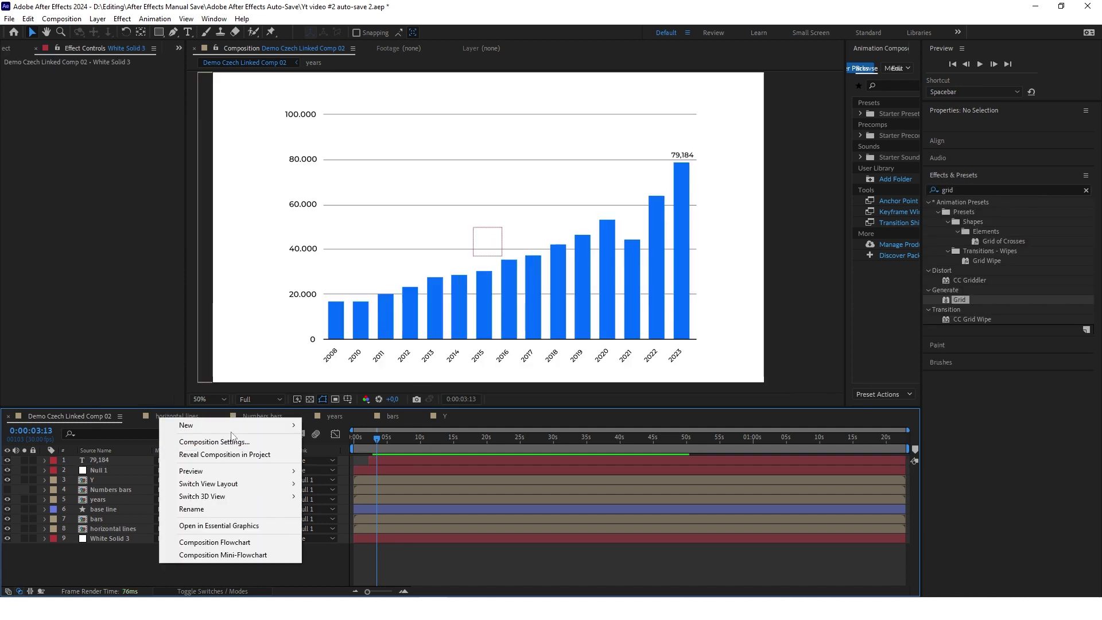
mouse_move(229, 425)
click(329, 455)
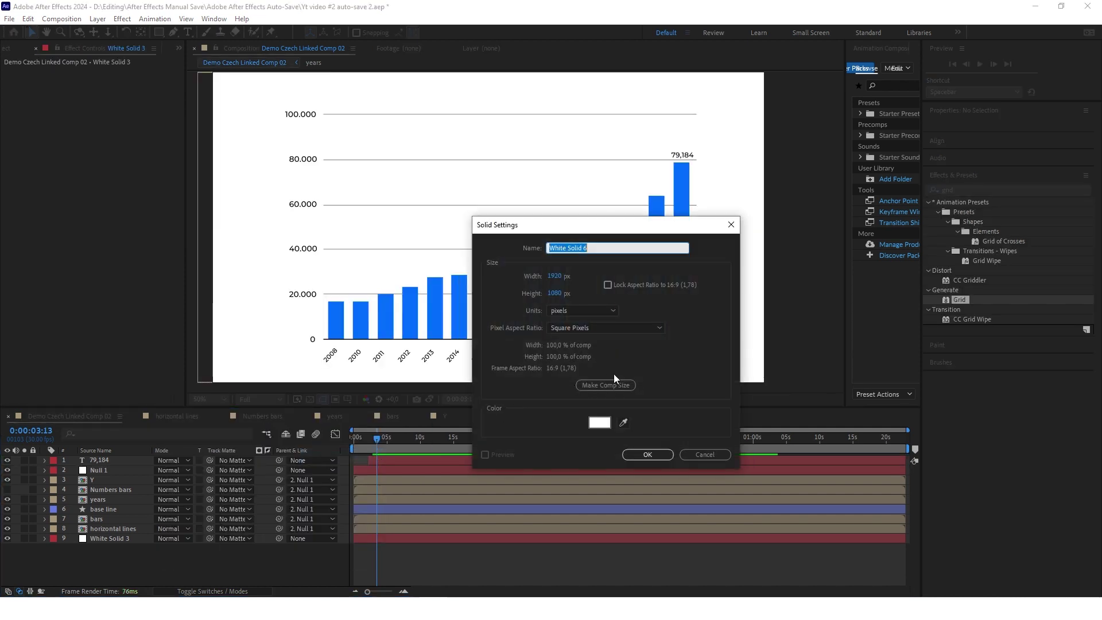
key(Return)
drag(115, 460, 117, 541)
- Find the Grid effect and apply it to White Solid 6
click(929, 240)
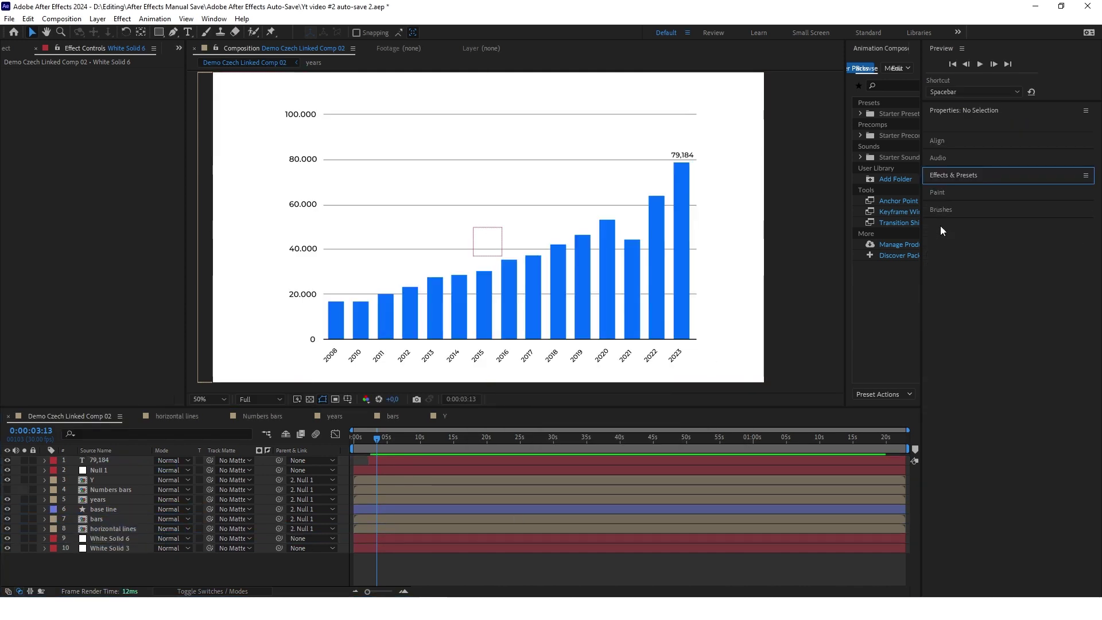
click(977, 175)
click(976, 190)
text(grid)
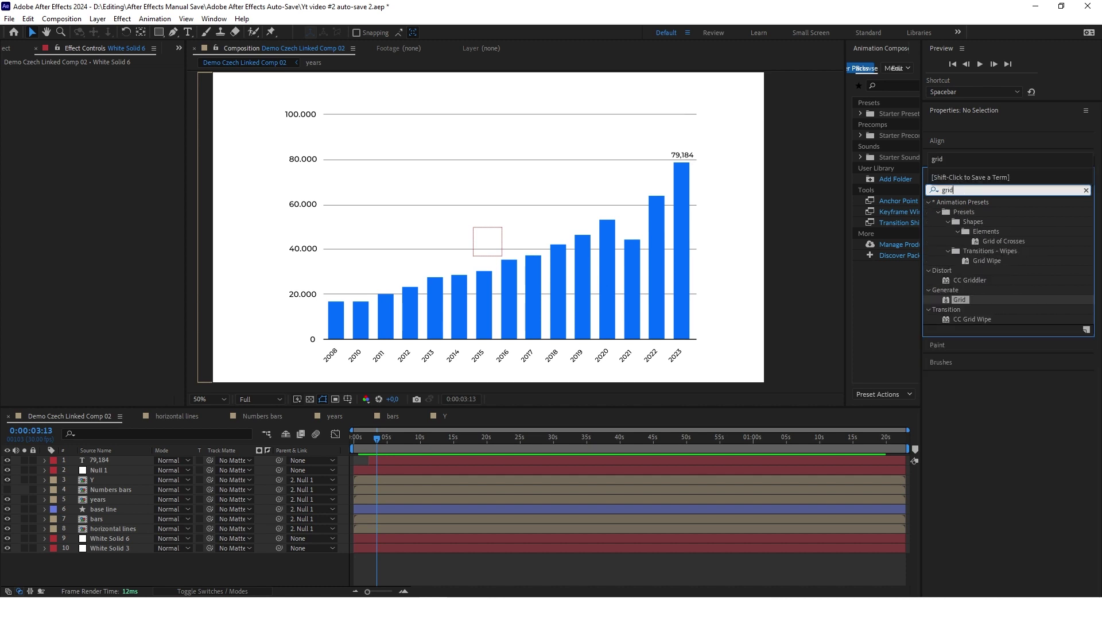
drag(959, 300, 425, 535)
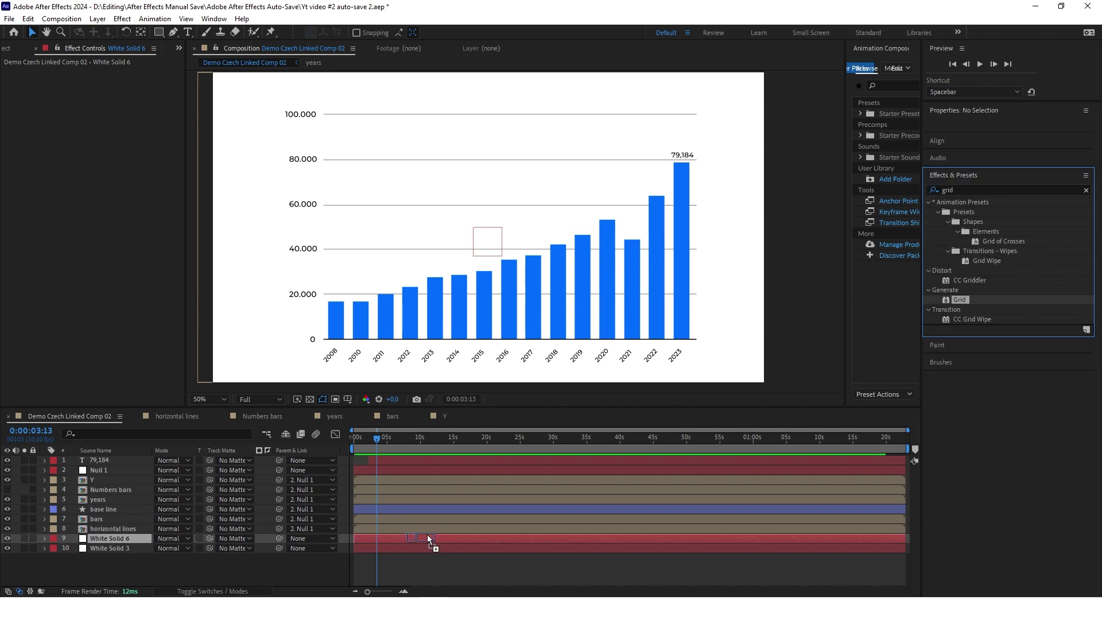
drag(430, 536, 431, 536)
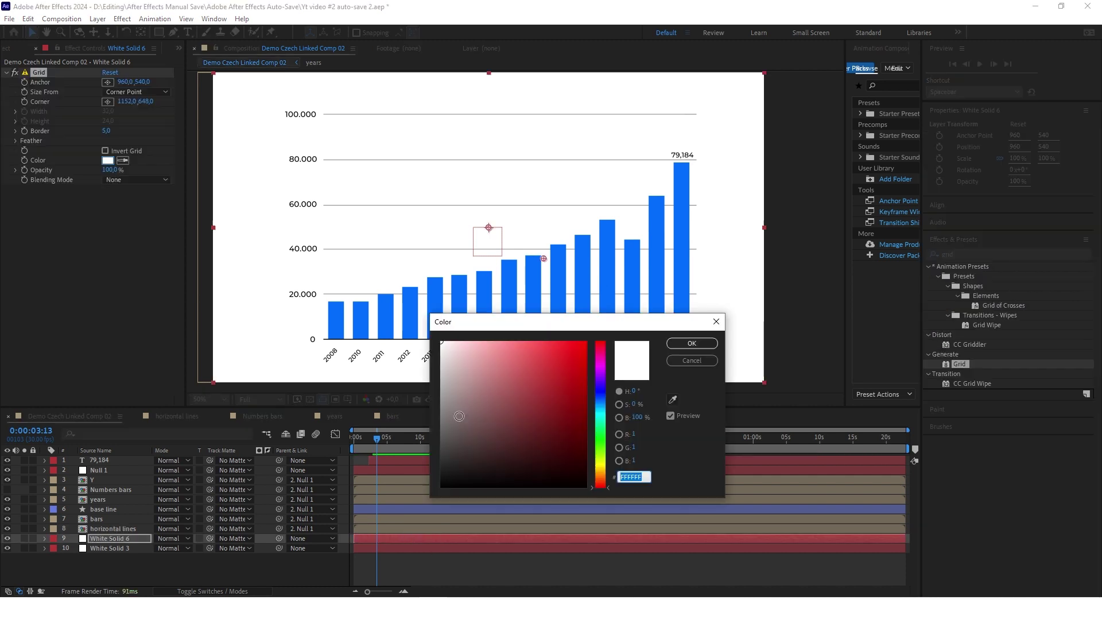
- Keep the grid color black, set its Corner to 1066, 639 for smaller cells, and set its Opacity to 10%
drag(458, 417, 460, 491)
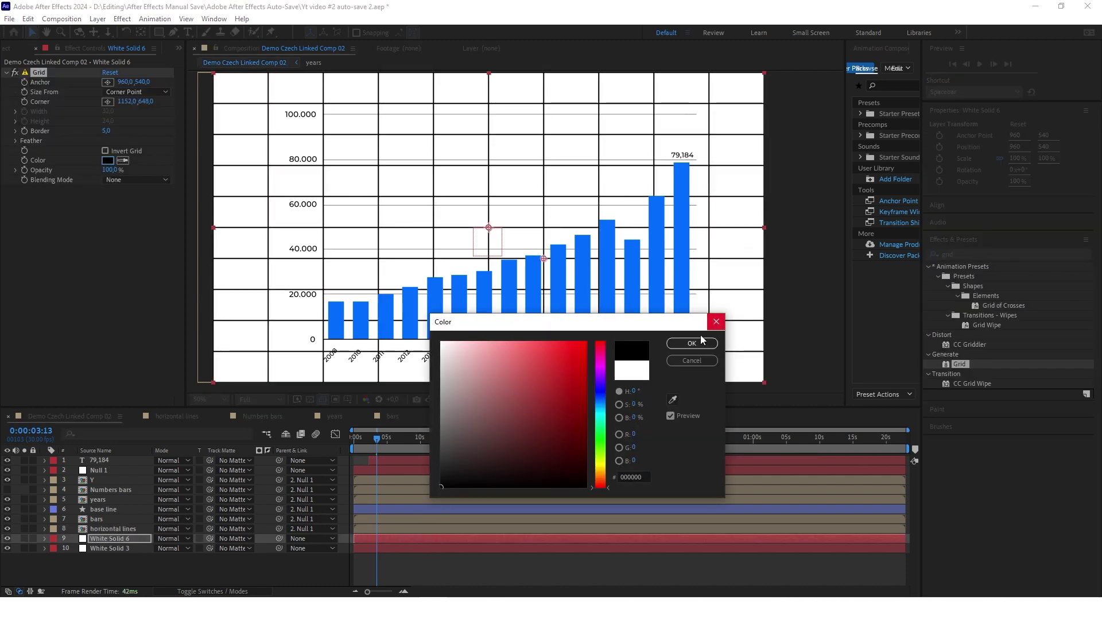
click(693, 343)
scroll(552, 242, down, 2)
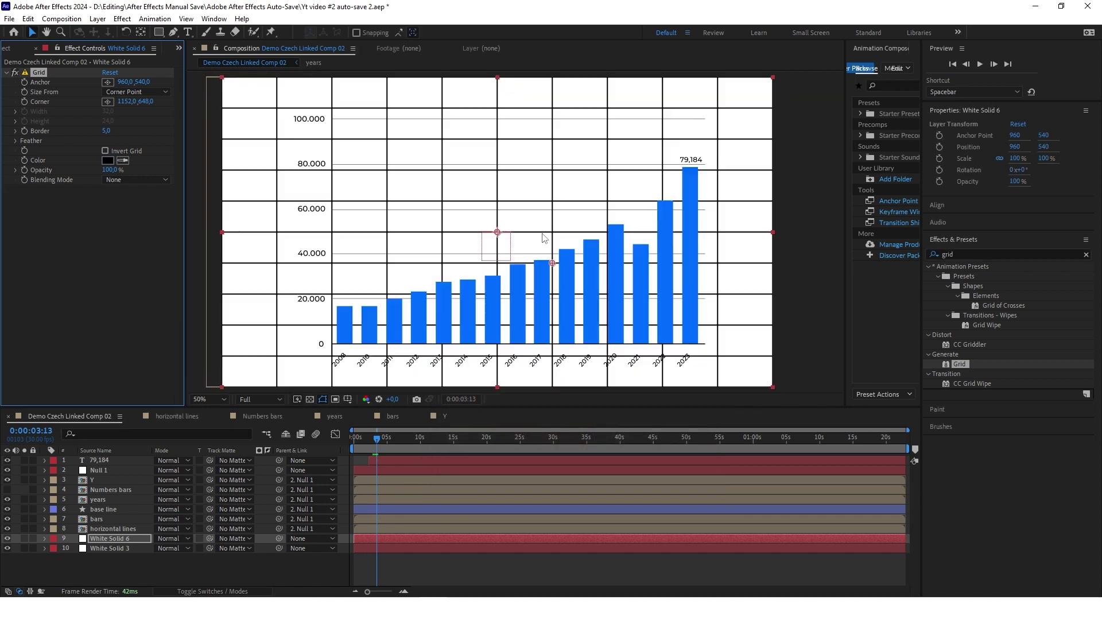
mouse_move(129, 102)
mouse_down()
mouse_move(87, 101)
mouse_move(143, 101)
mouse_move(120, 101)
mouse_up()
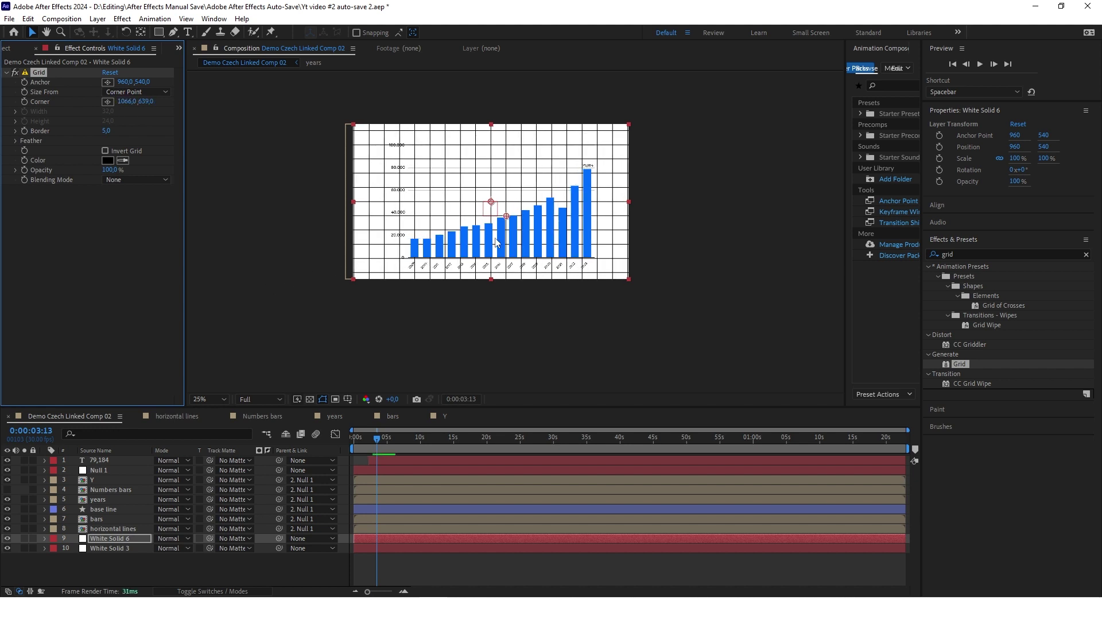
click(109, 170)
text(10)
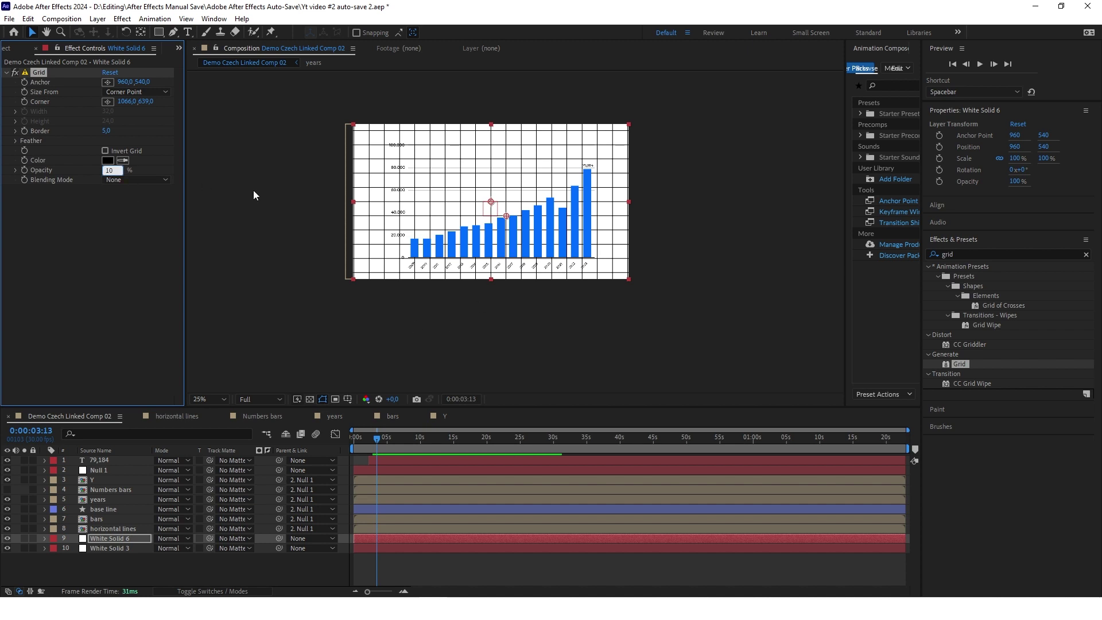
key(Return)
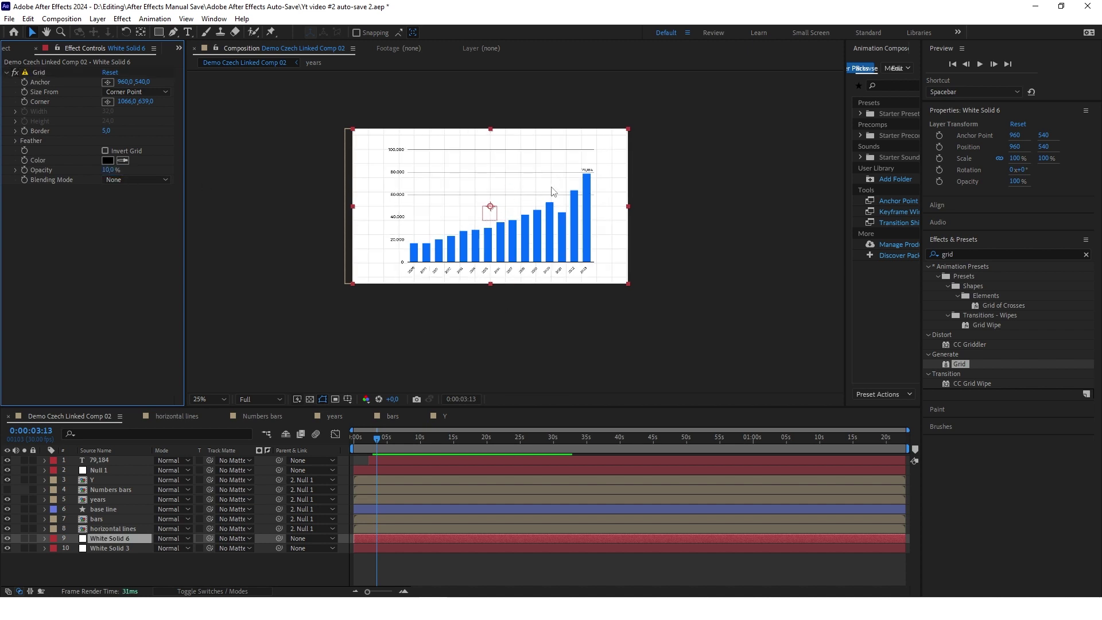
- Find the Gradient Ramp effect and apply it to the background layer White Solid 3
click(113, 547)
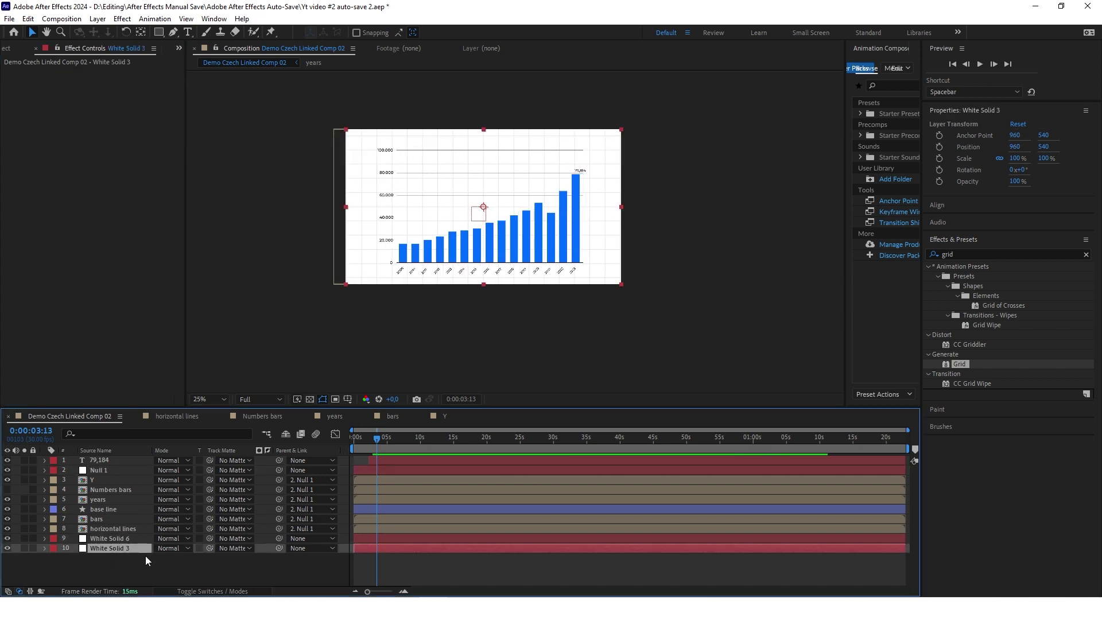
click(996, 256)
key(BackSpace)
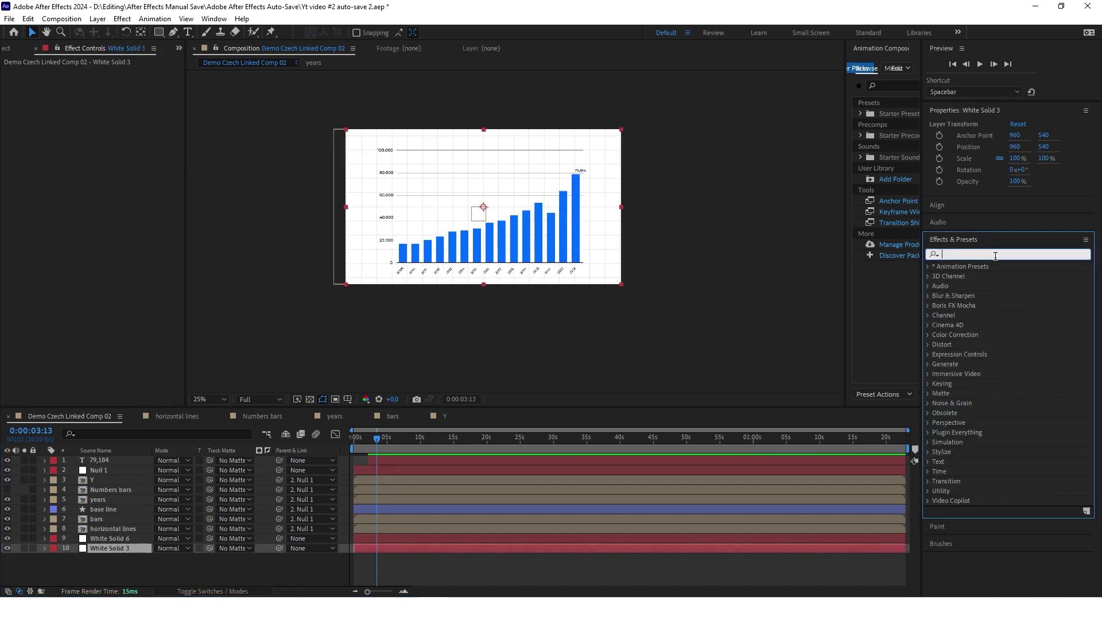
text(gradie)
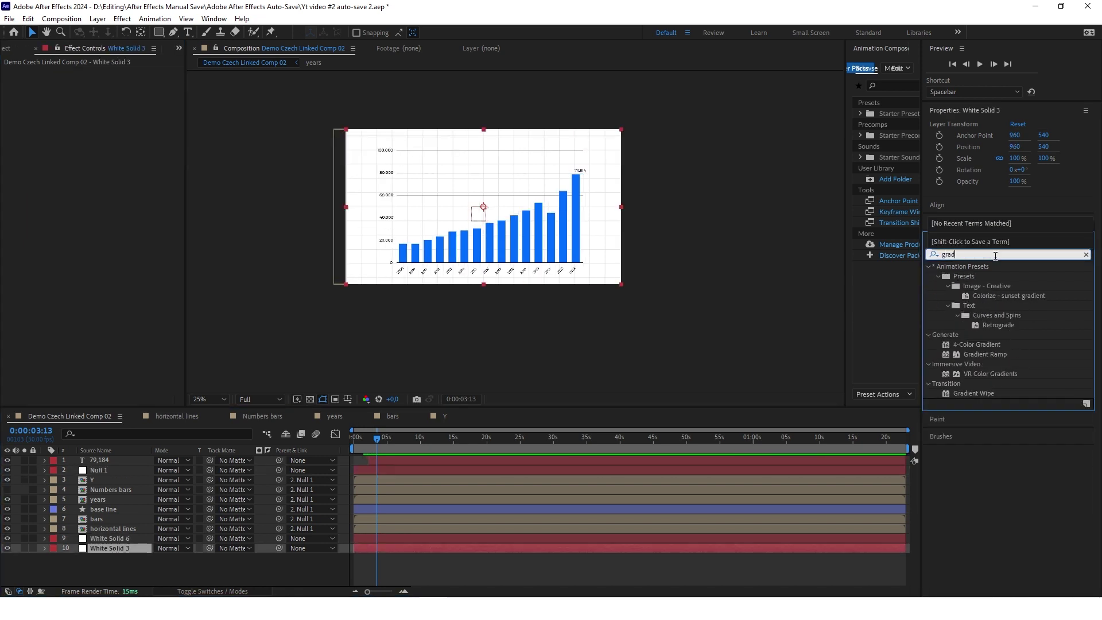
drag(985, 325, 417, 548)
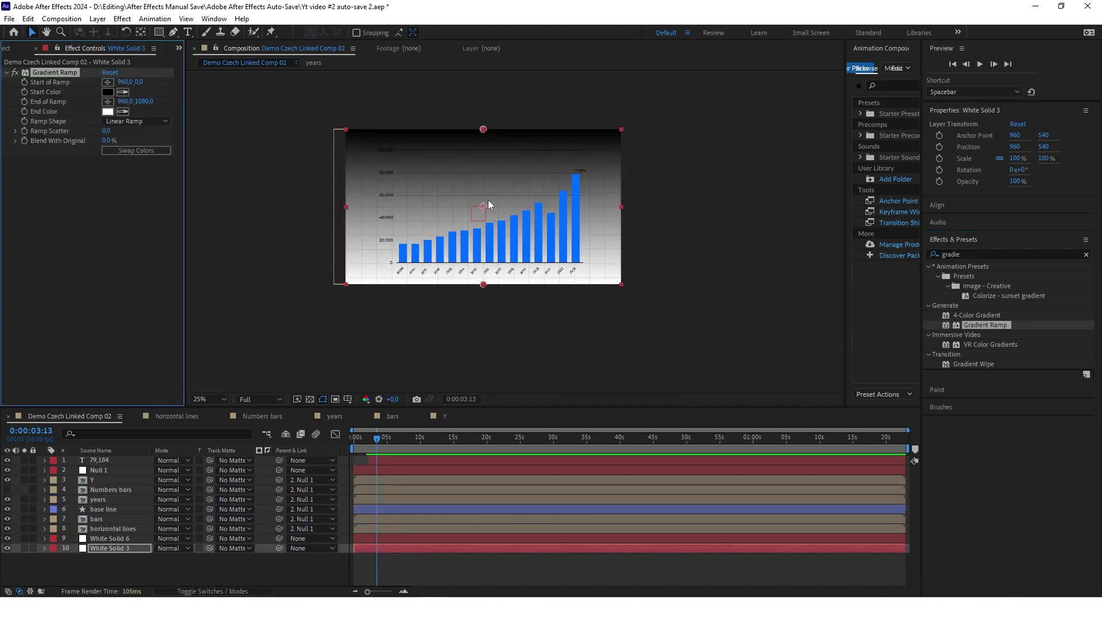
scroll(488, 201, up, 2)
scroll(494, 193, down, 2)
- Set the color of the Grid effect on White Solid 6 to white, FFFFFF
click(105, 538)
click(111, 160)
click(441, 342)
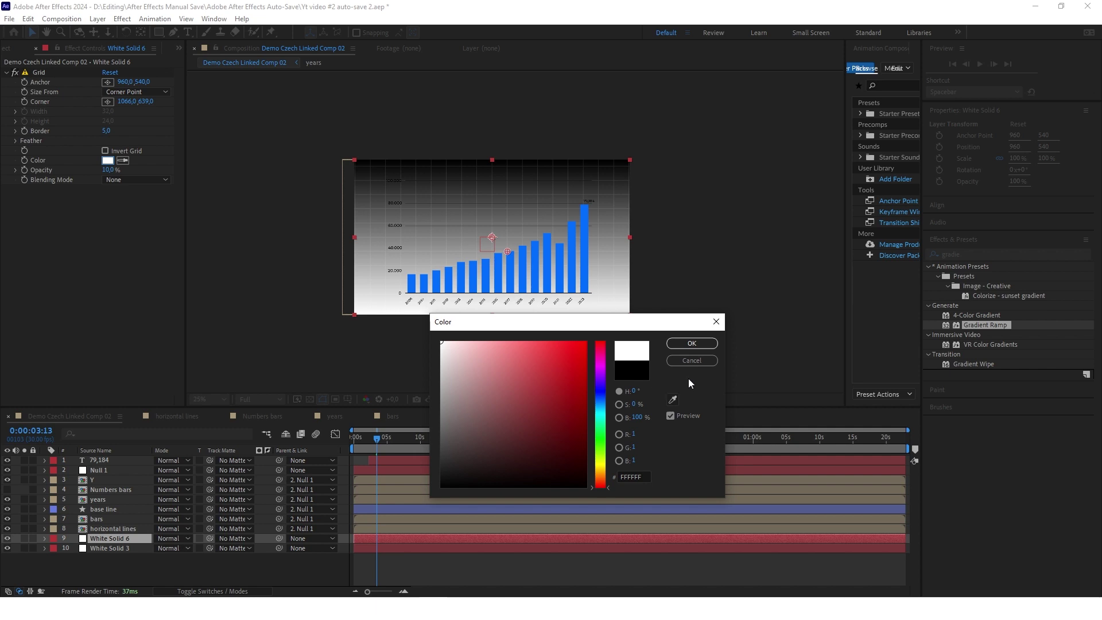
click(692, 347)
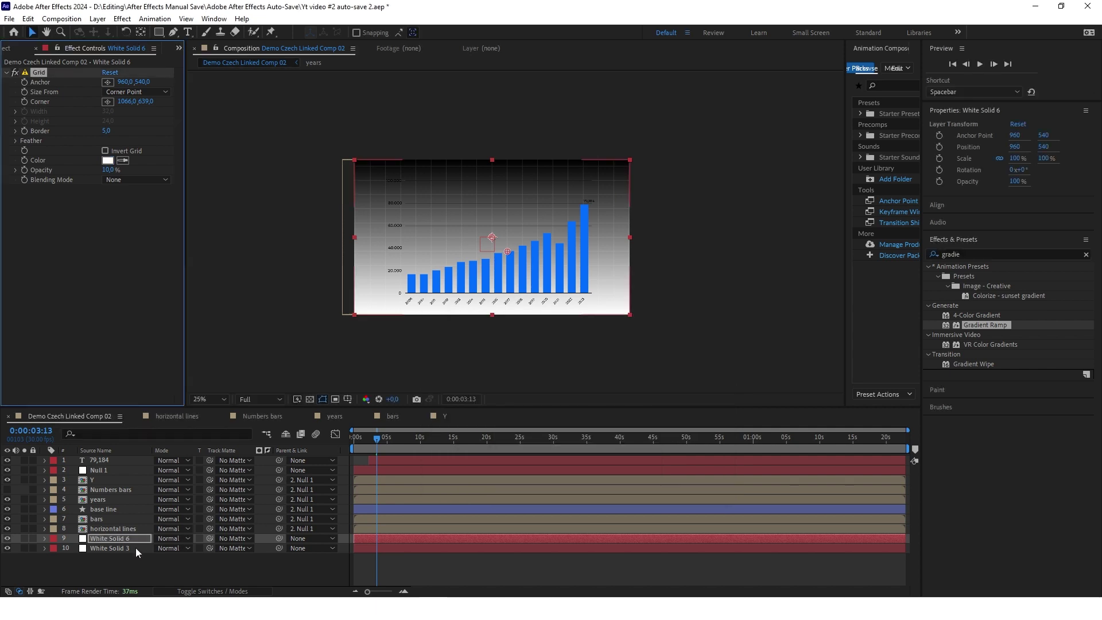
- Recolor the Gradient Ramp on White Solid 3 with a pale yellow start and pink end, running diagonally from upper right to lower left
click(138, 548)
click(110, 114)
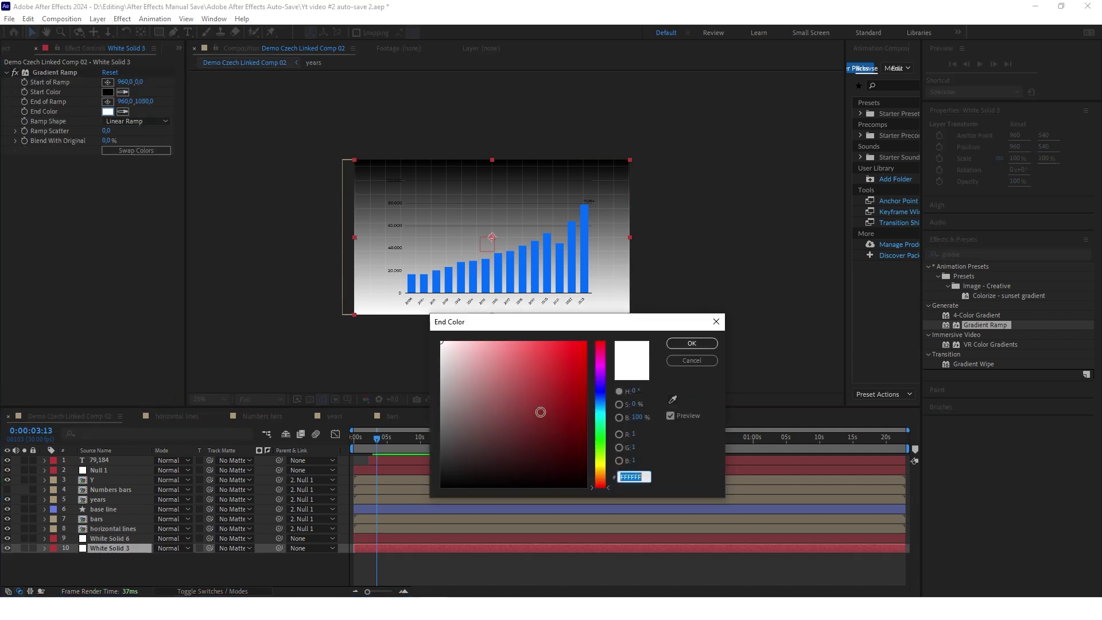
click(449, 368)
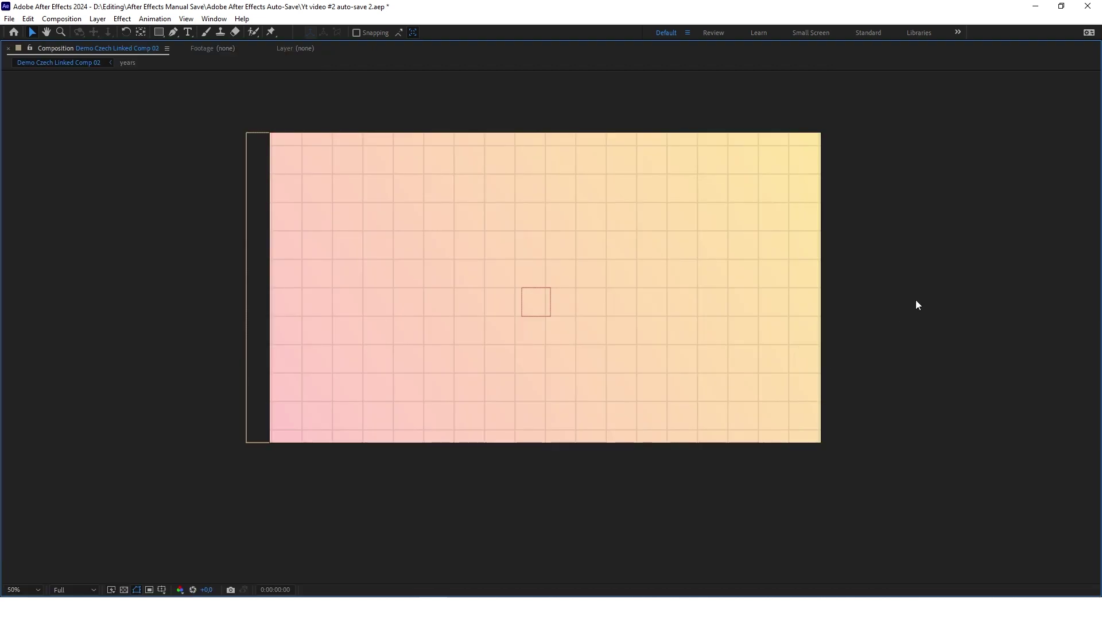
- Play back the chart animation in a maximized viewer to check it against the gradient and grid background
key(space)
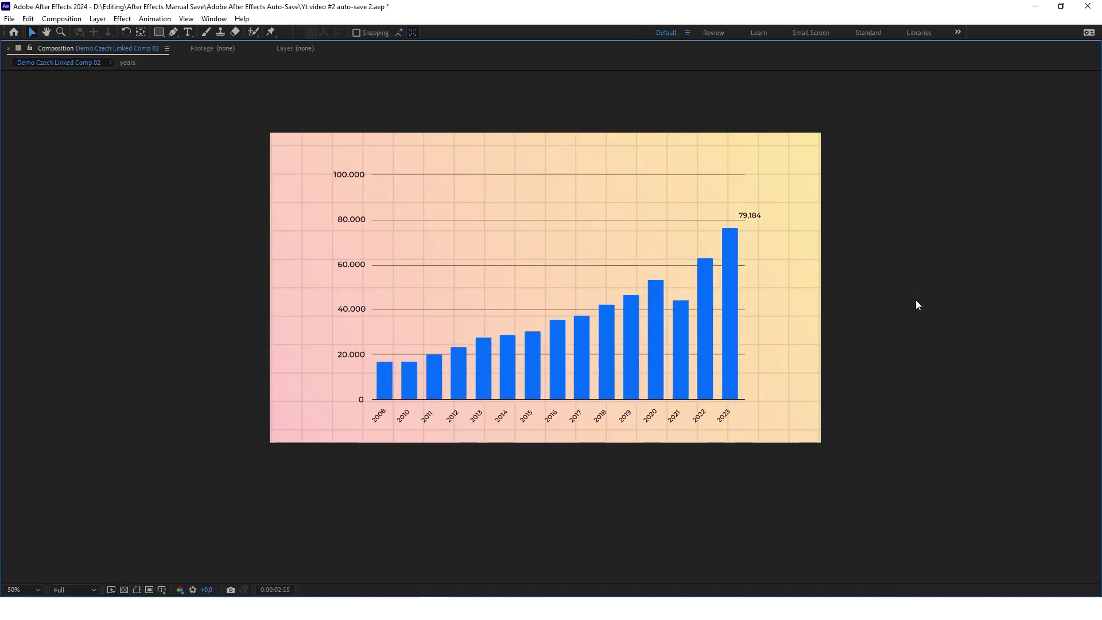
key(grave)
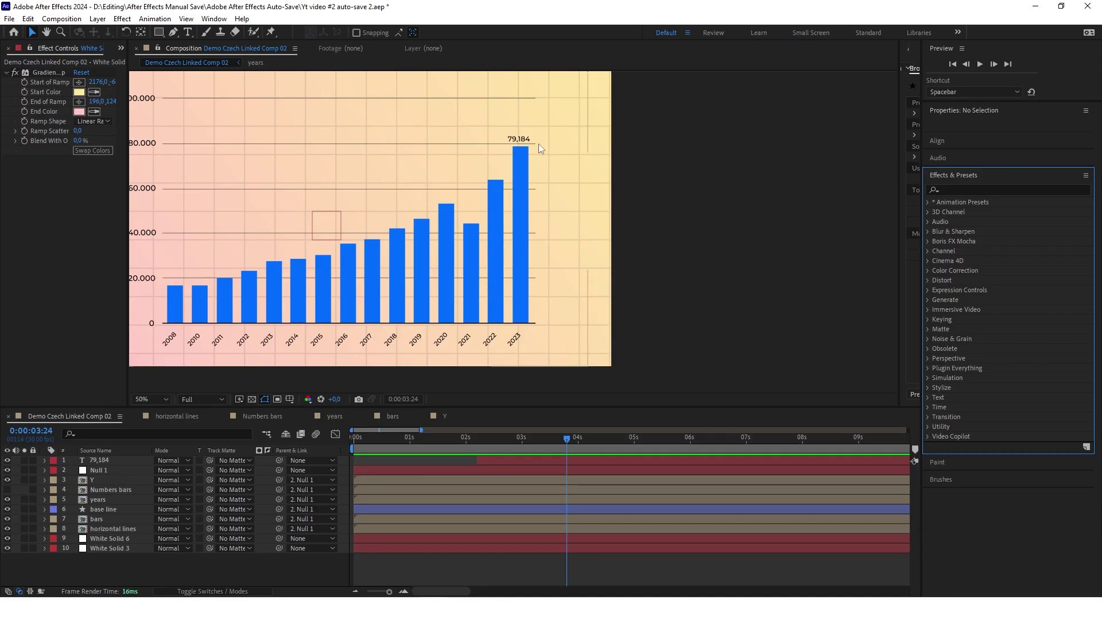
- Create a yellow solid and shrink it to a scale of about 15.4, 69.6% over the 2021 to 2023 bars
right_click(177, 425)
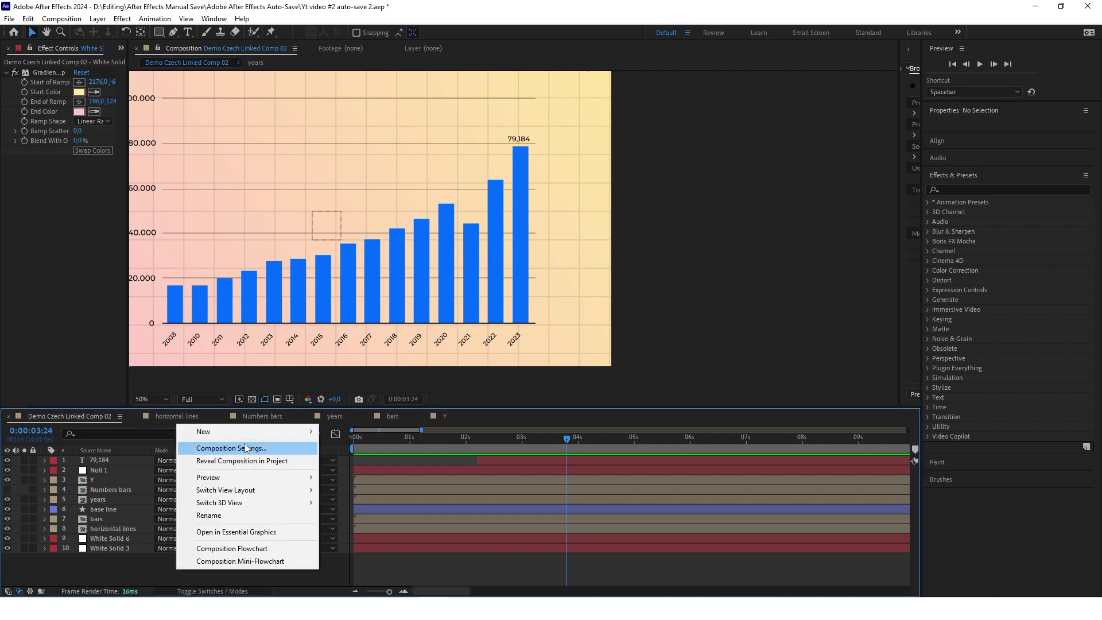
mouse_move(247, 434)
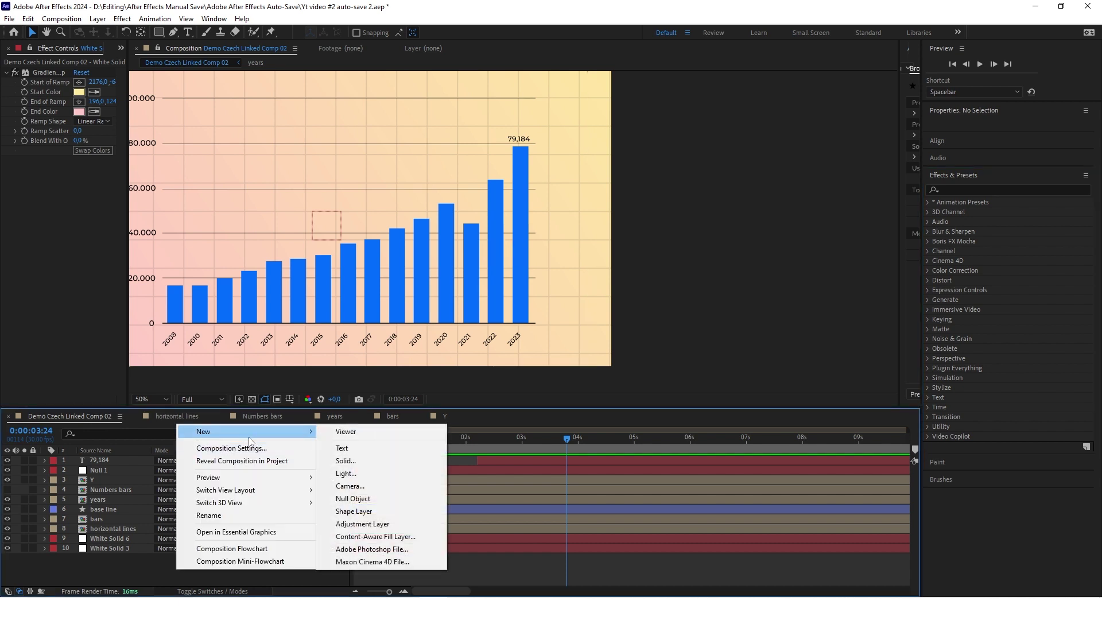
click(388, 459)
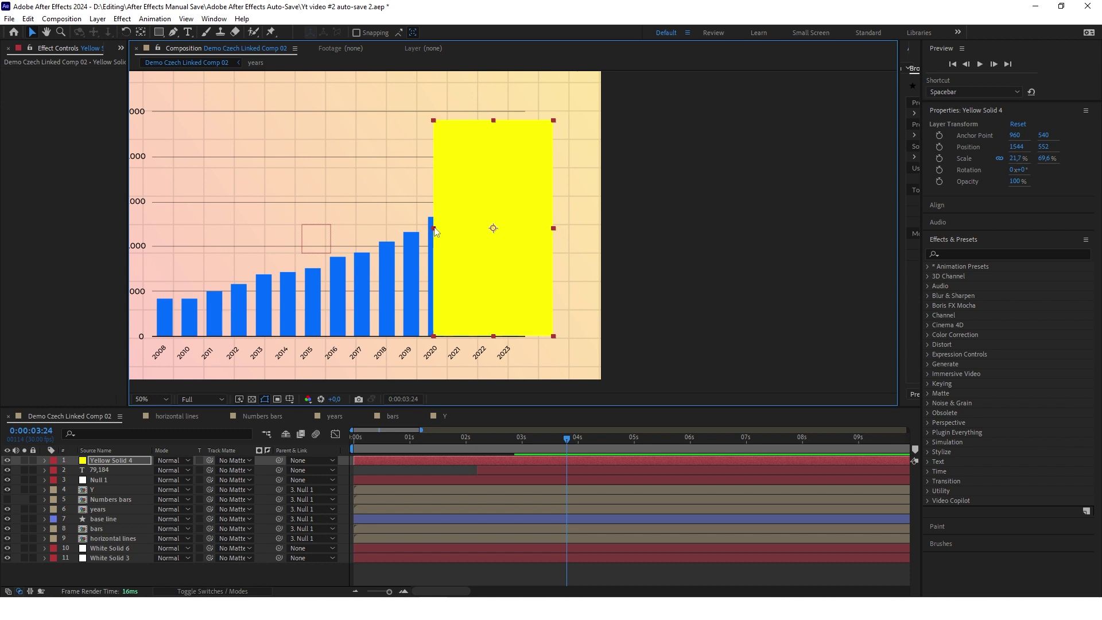
drag(435, 230, 450, 230)
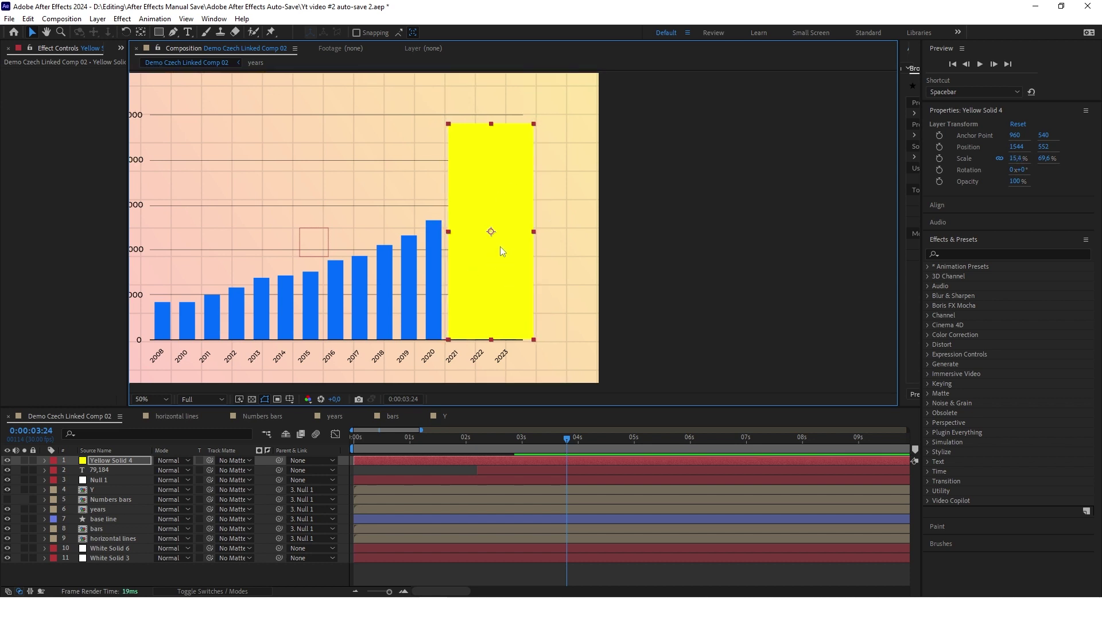
- Fit the yellow solid to the baseline at Position 1519.5, 555.8, narrow it to 13.4%, and place it beneath the horizontal lines layer
scroll(490, 348, up, 4)
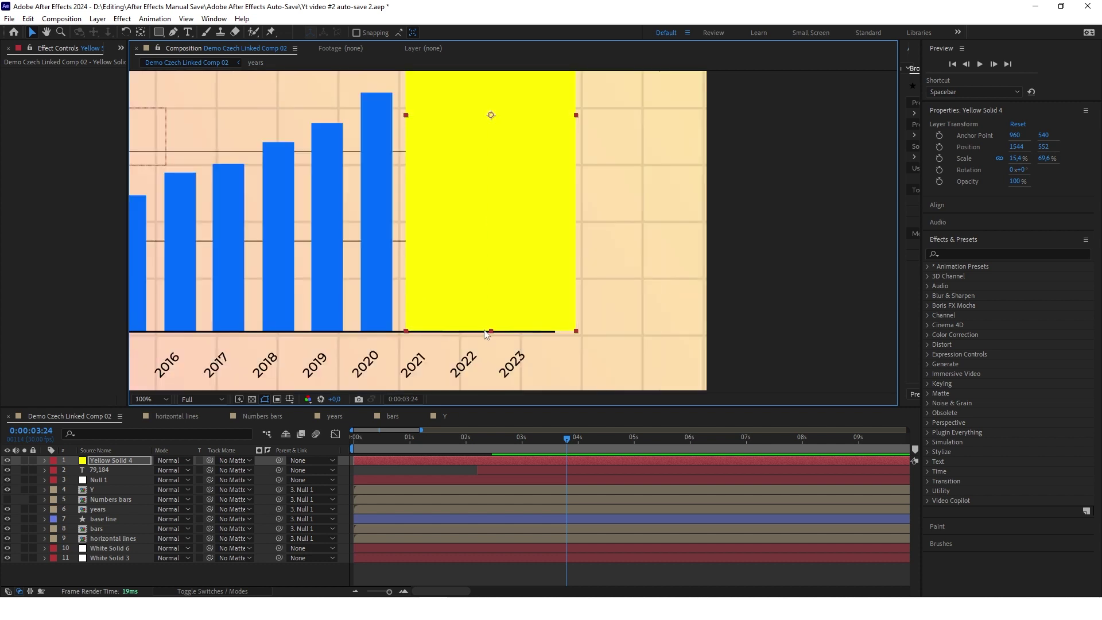
scroll(439, 343, down, 2)
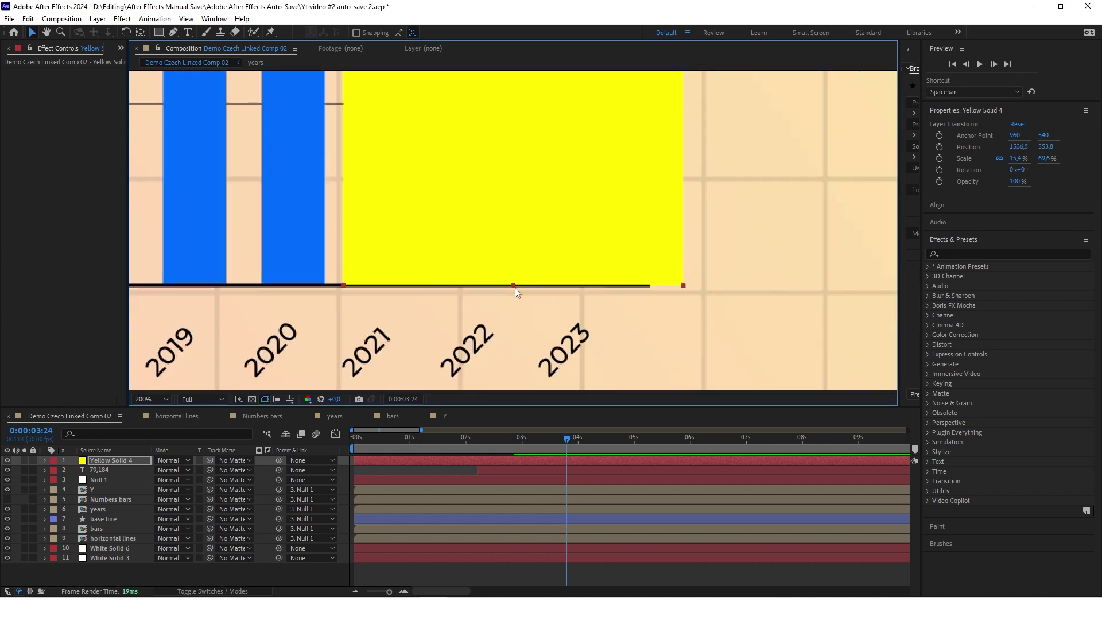
scroll(518, 287, up, 2)
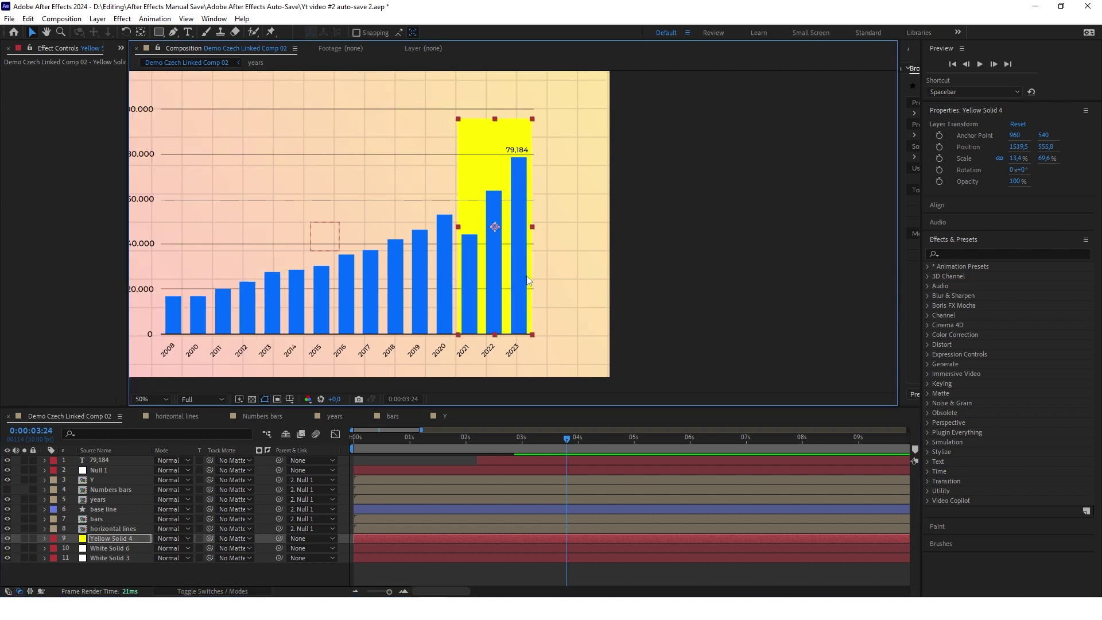
- Create another full-frame solid in bright yellow FFFC00
right_click(206, 571)
mouse_move(230, 431)
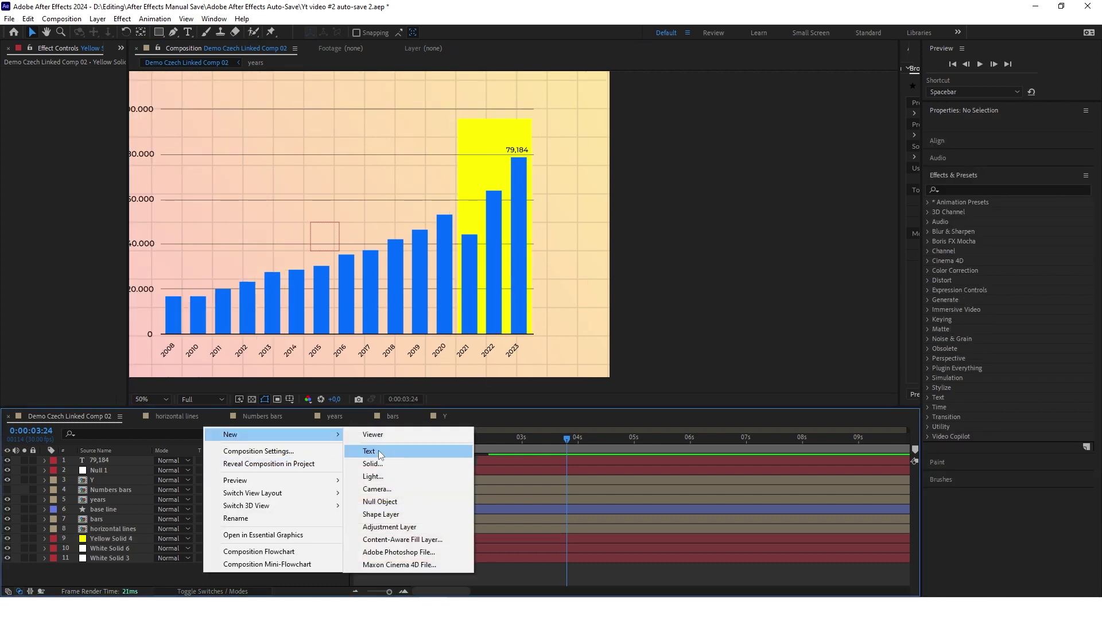
click(389, 465)
click(599, 422)
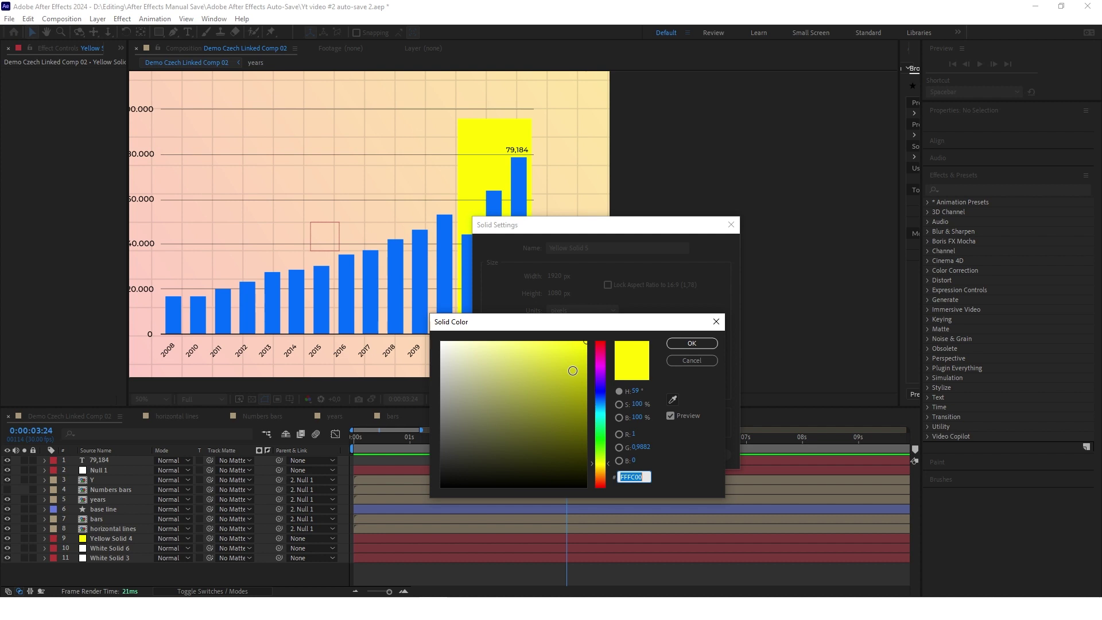
click(692, 343)
click(647, 451)
- Draw a rectangular mask on Yellow Solid 5 that generously covers the last bars of the chart
scroll(555, 270, down, 1)
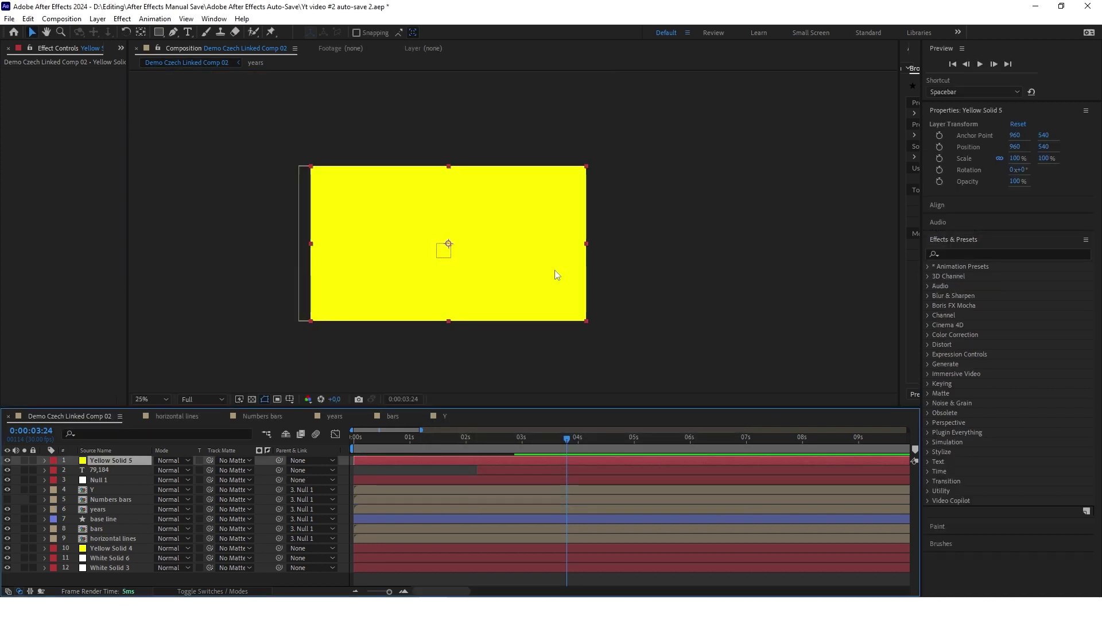
click(158, 32)
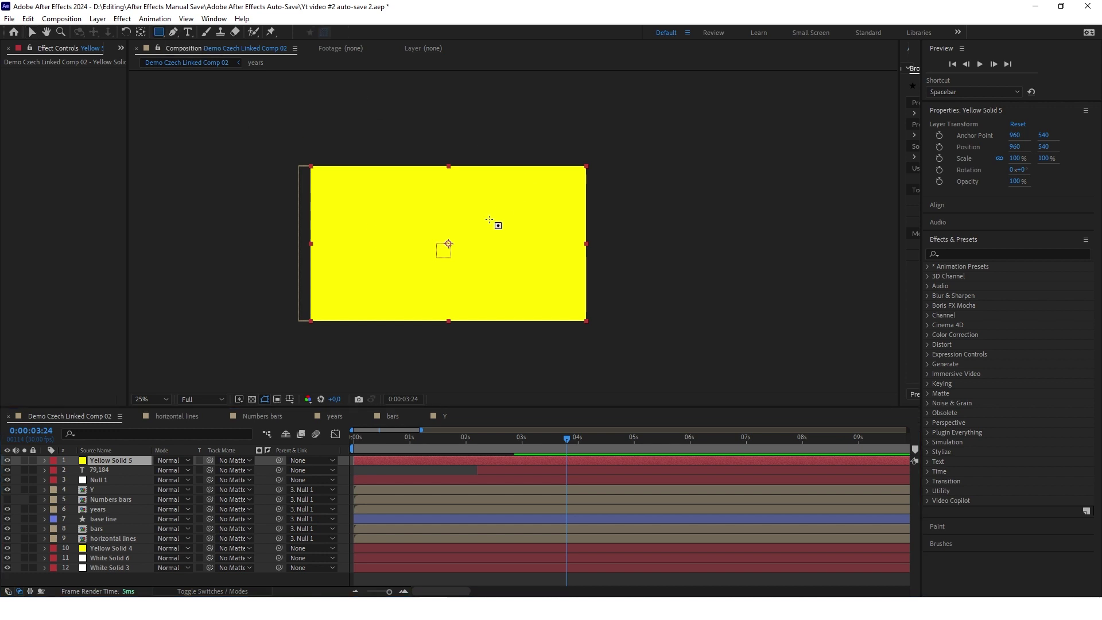
drag(481, 192, 565, 306)
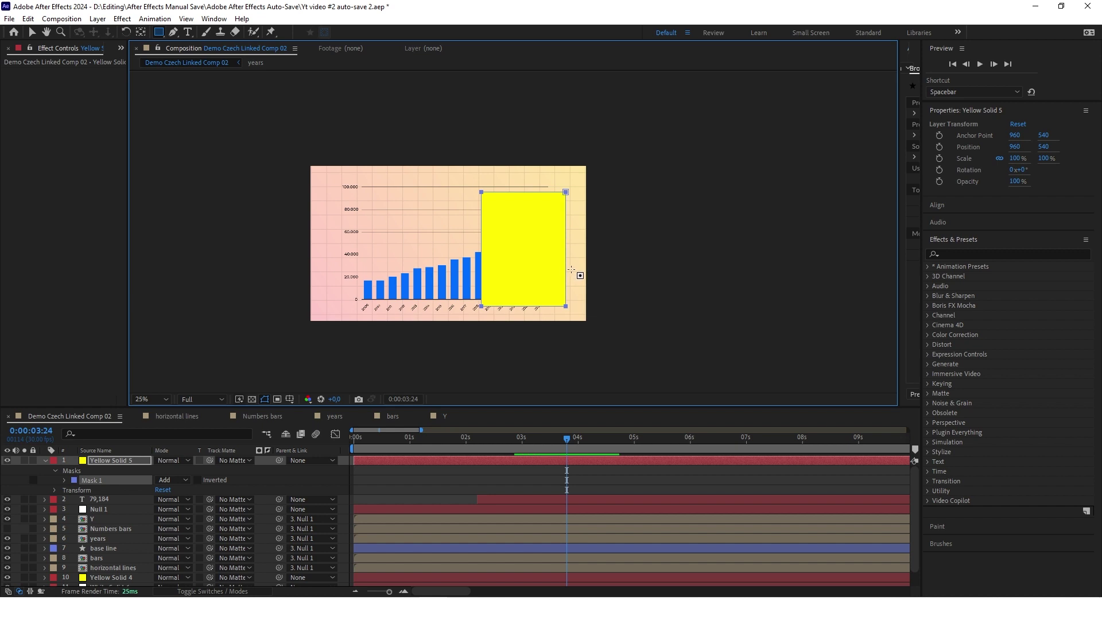
- Place Yellow Solid 5 beneath Yellow Solid 4 and use Yellow Solid 4 as its track matte
click(125, 550)
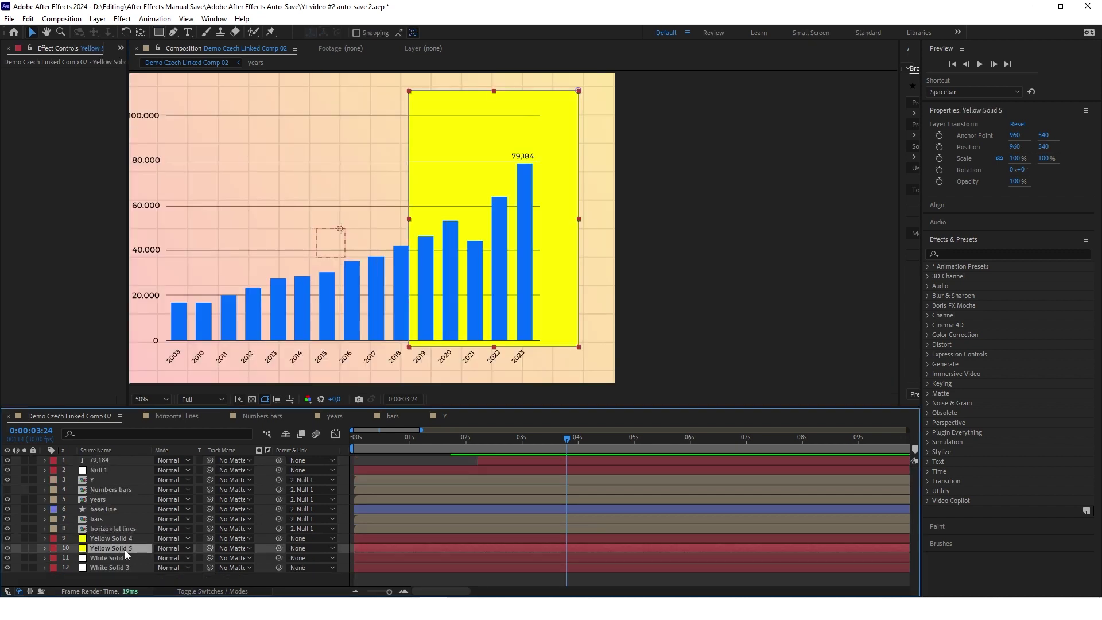
click(249, 548)
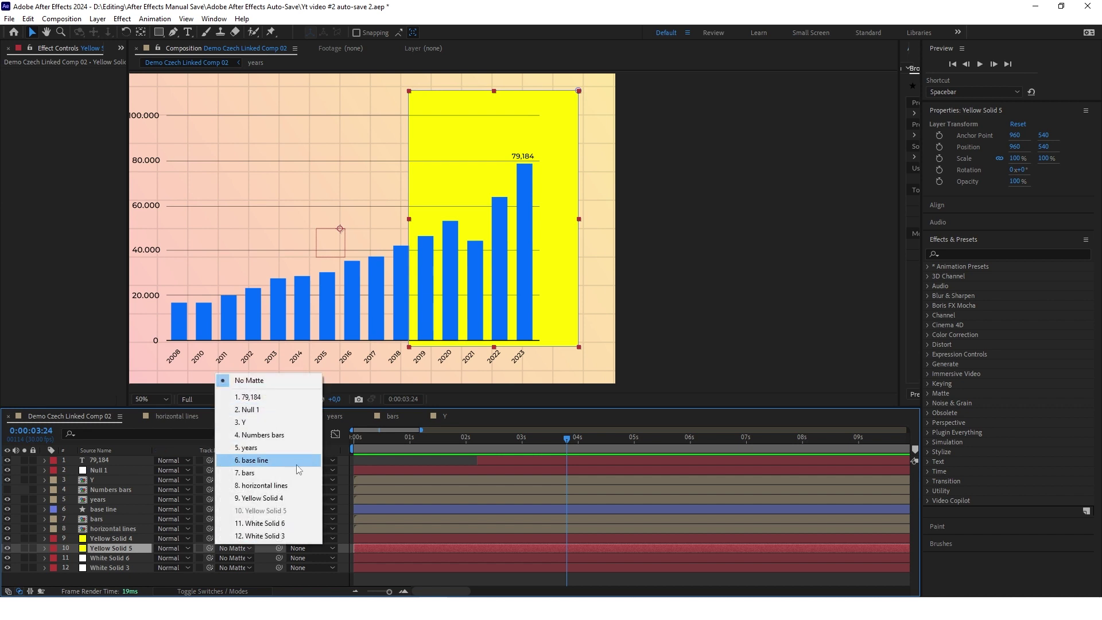
click(259, 498)
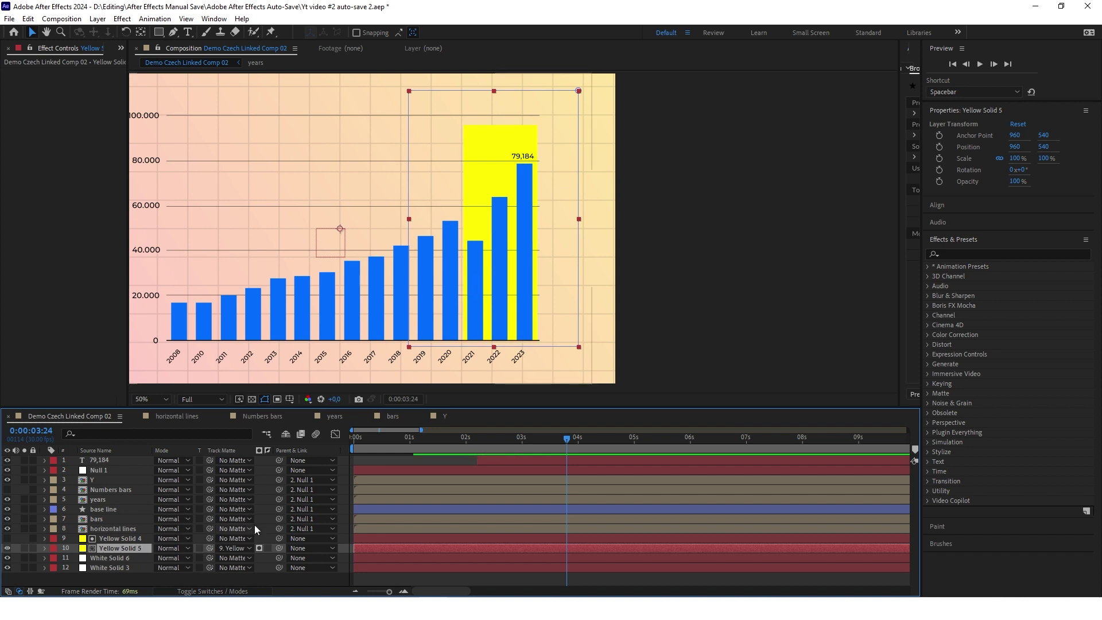
- Set the feather of Mask 1 on Yellow Solid 5 to 100 pixels
click(45, 547)
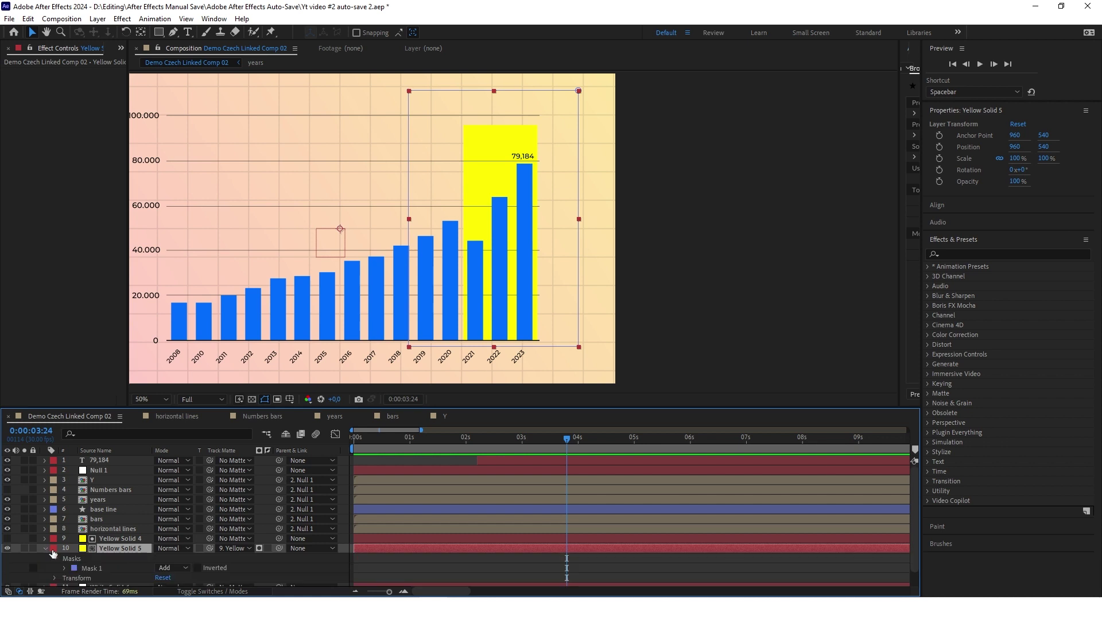
click(63, 568)
scroll(144, 540, down, 2)
click(169, 532)
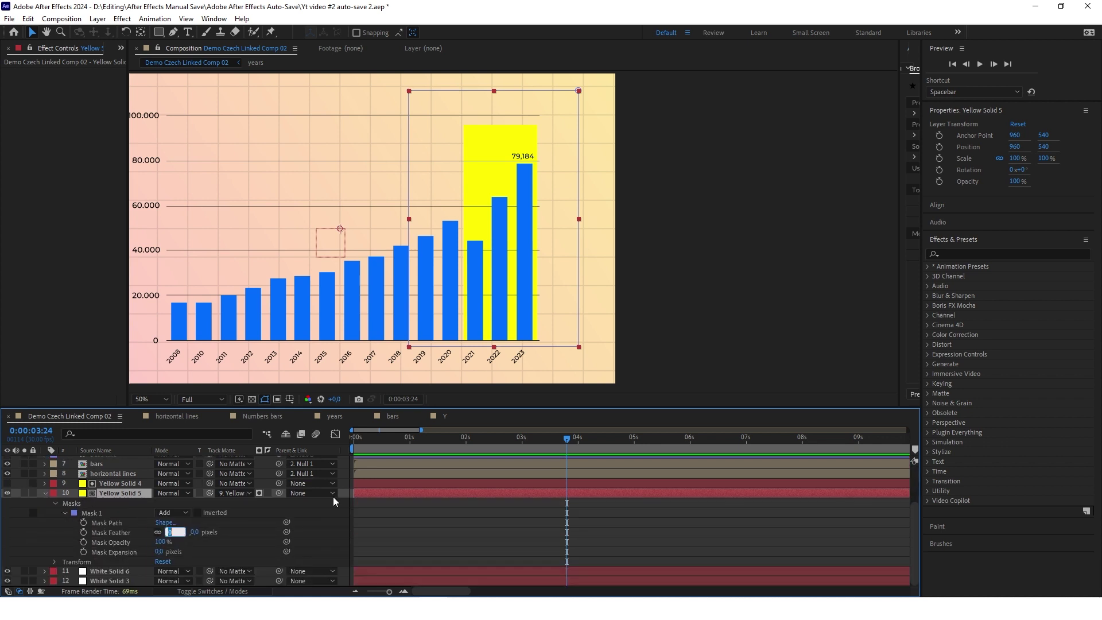
text(100)
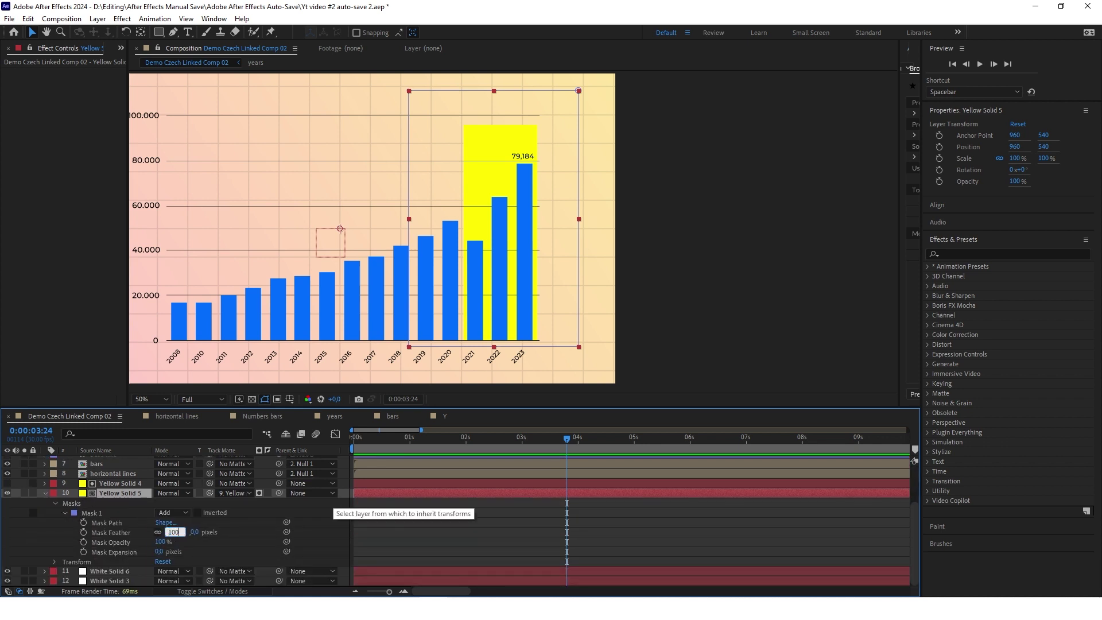
key(Return)
- Lower Yellow Solid 5 to Position 960, 729 so its feathered upper edge falls inside the matte
click(119, 492)
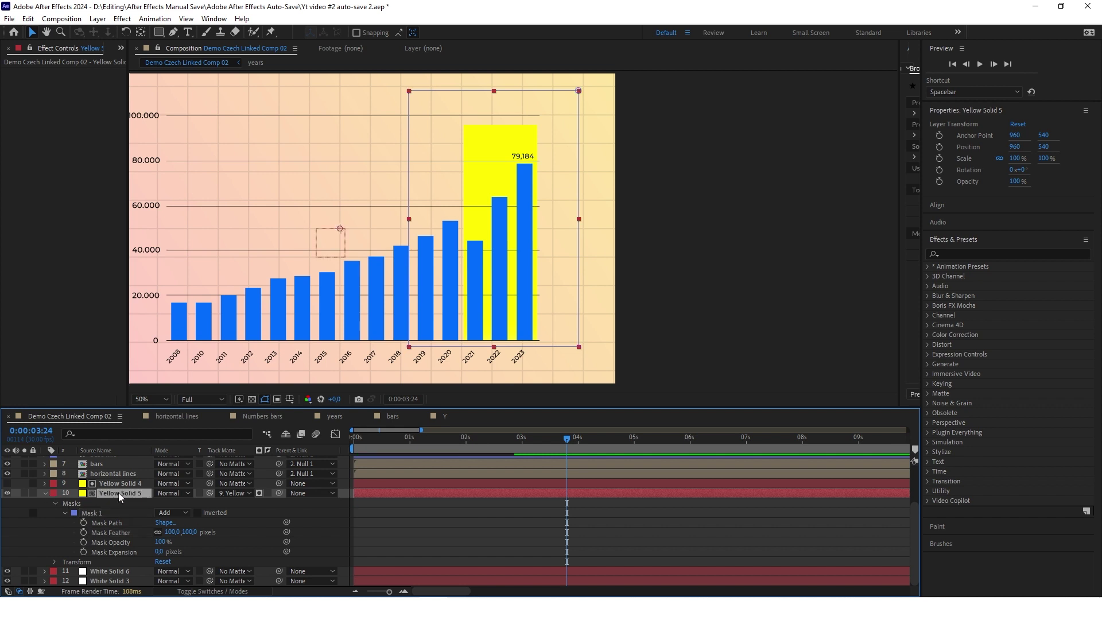
key(p)
drag(180, 557, 315, 536)
scroll(487, 143, up, 2)
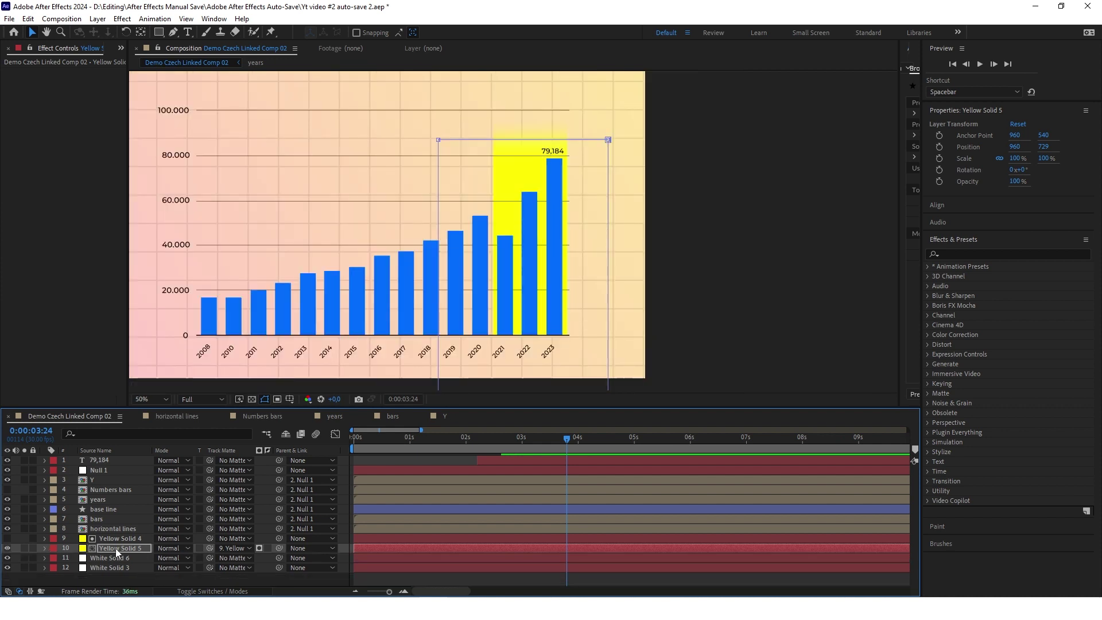
- Reduce the opacity of Yellow Solid 5 to 50%
click(117, 549)
key(t)
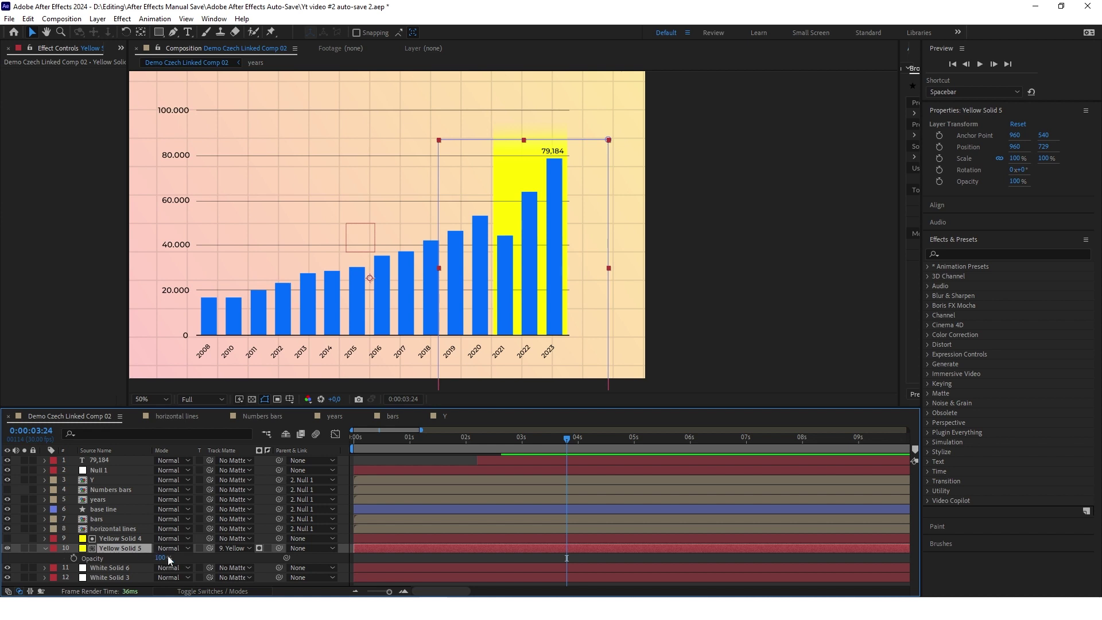
text(50)
key(Return)
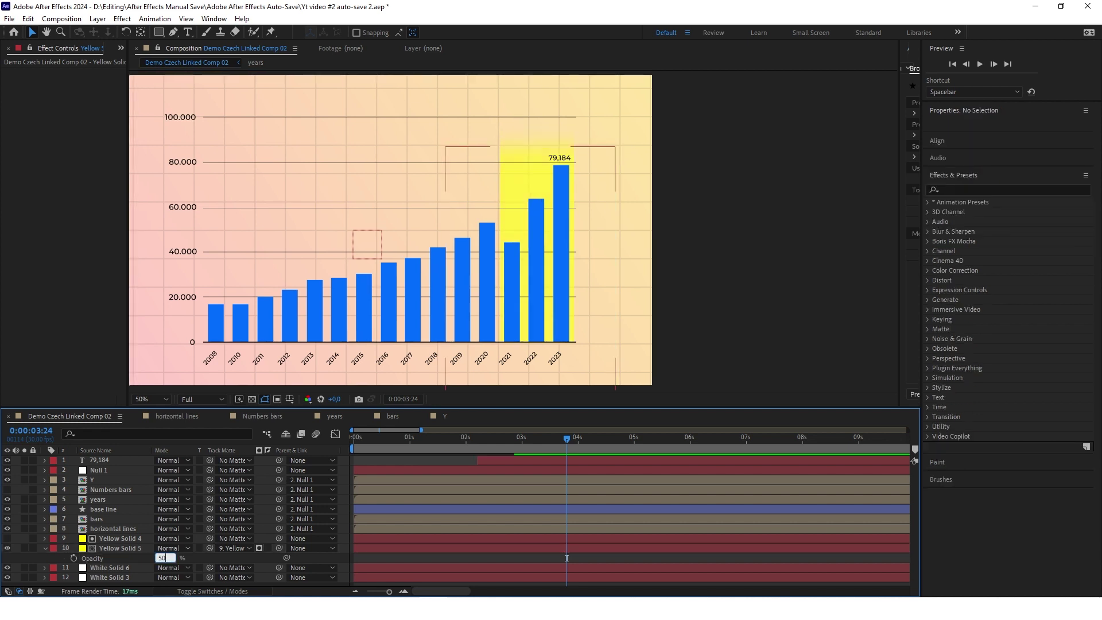
scroll(595, 187, down, 2)
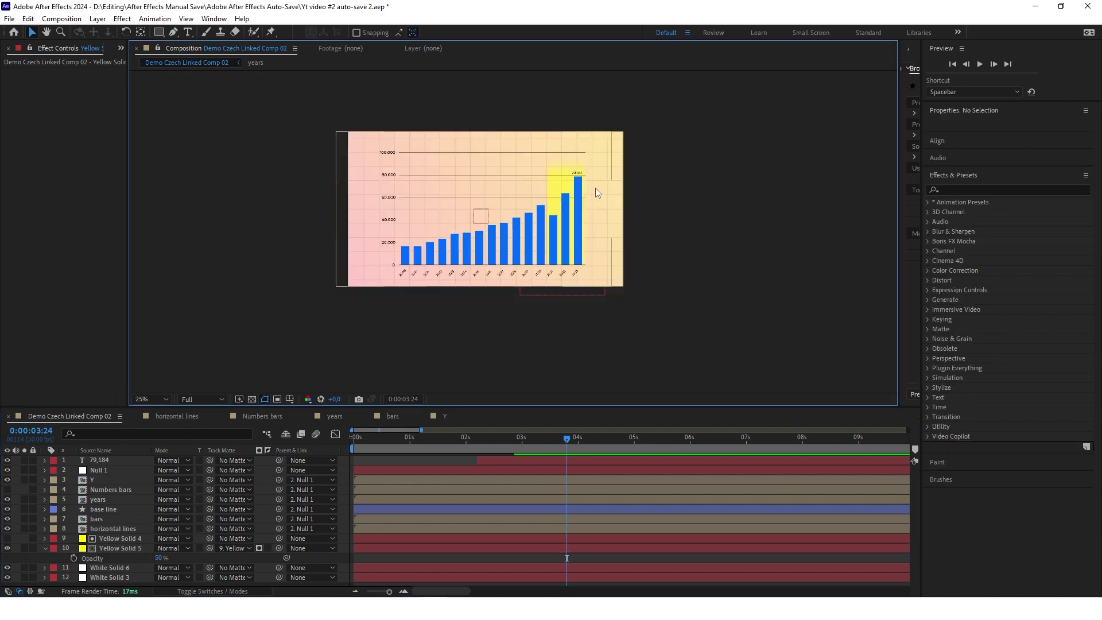
scroll(595, 188, up, 2)
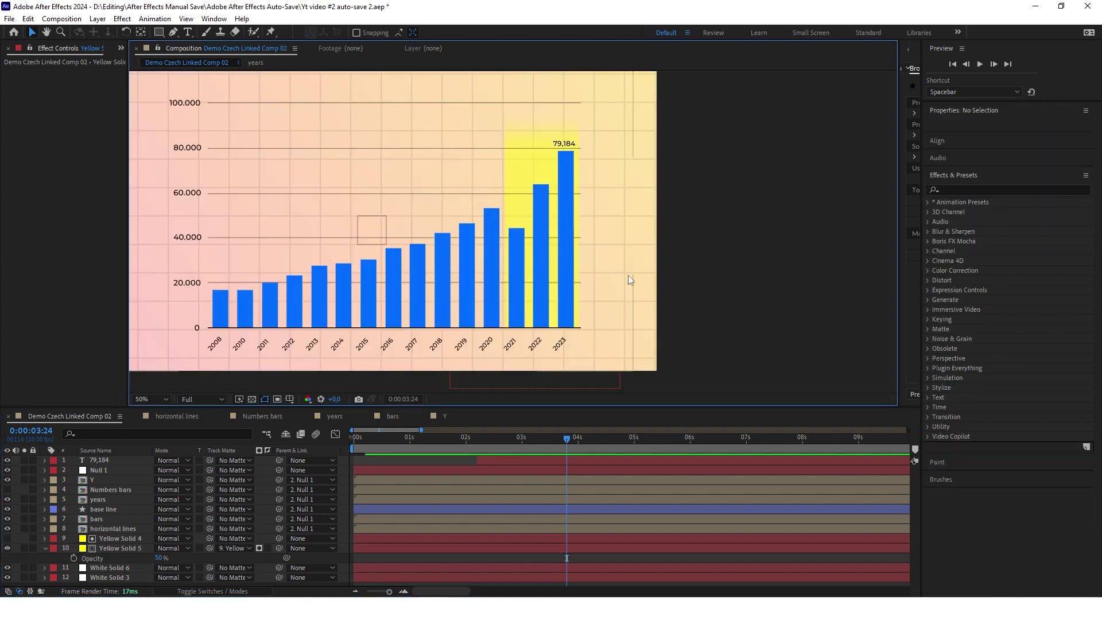
- Shift both Yellow Solid 4 and Yellow Solid 5 in time so they start together with the 79,184 text layer, just before 0:00:02:09
mouse_move(484, 445)
mouse_down()
mouse_move(473, 443)
mouse_move(497, 445)
mouse_move(482, 445)
mouse_up()
click(114, 548)
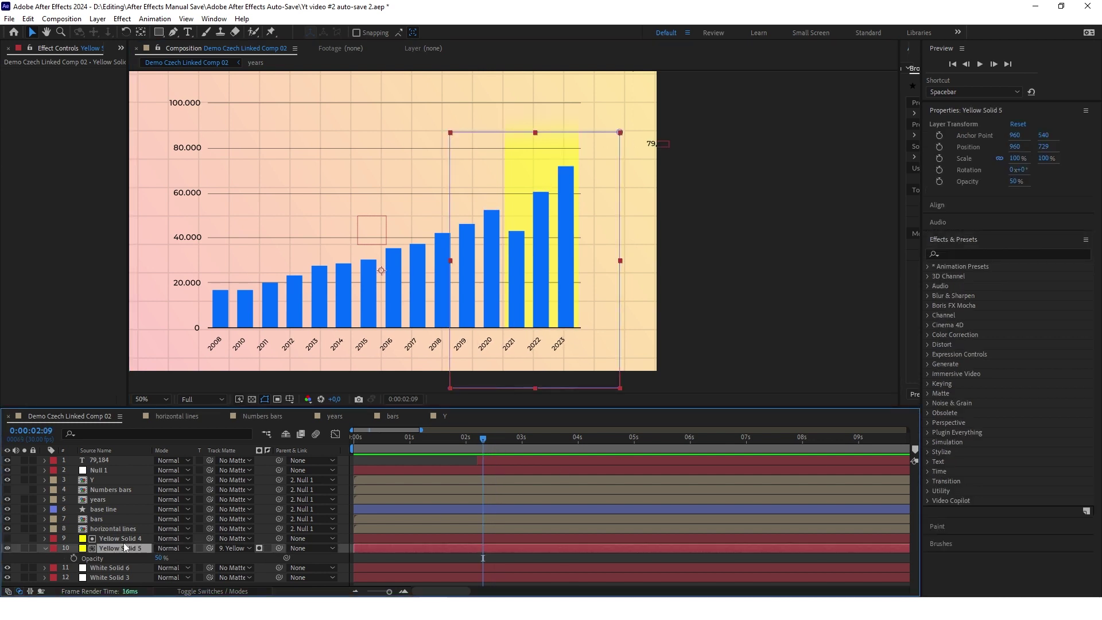
shift+click(133, 539)
drag(396, 543, 518, 540)
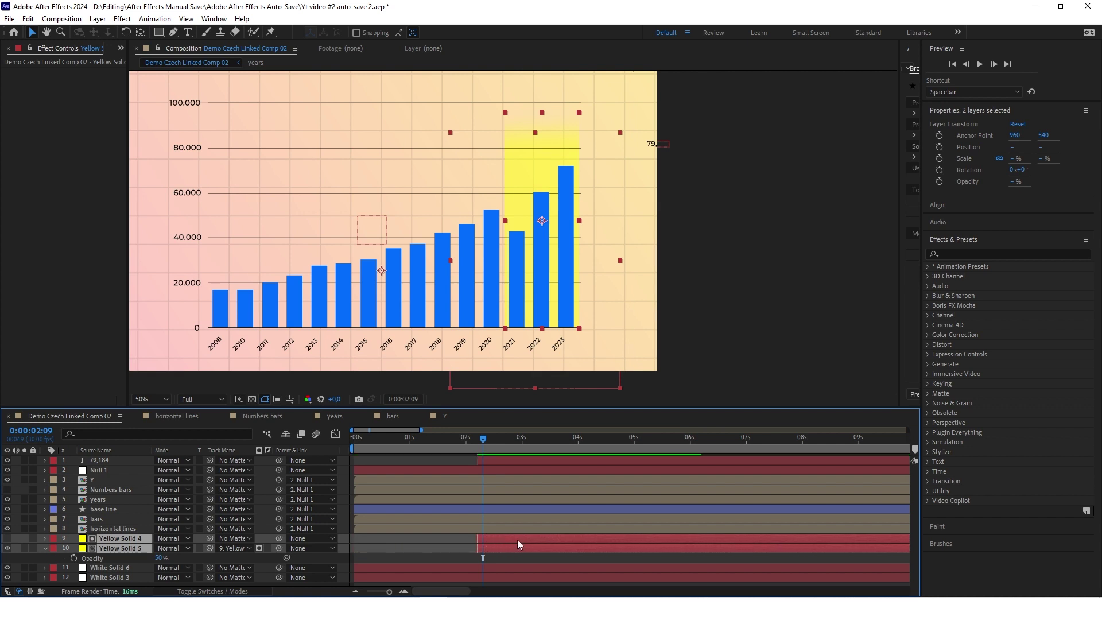
- Keyframe Yellow Solid 5 rising from Position 960, 1469 at 0:00:02:09 to 960, 729 at 0:00:03:03
click(116, 550)
key(p)
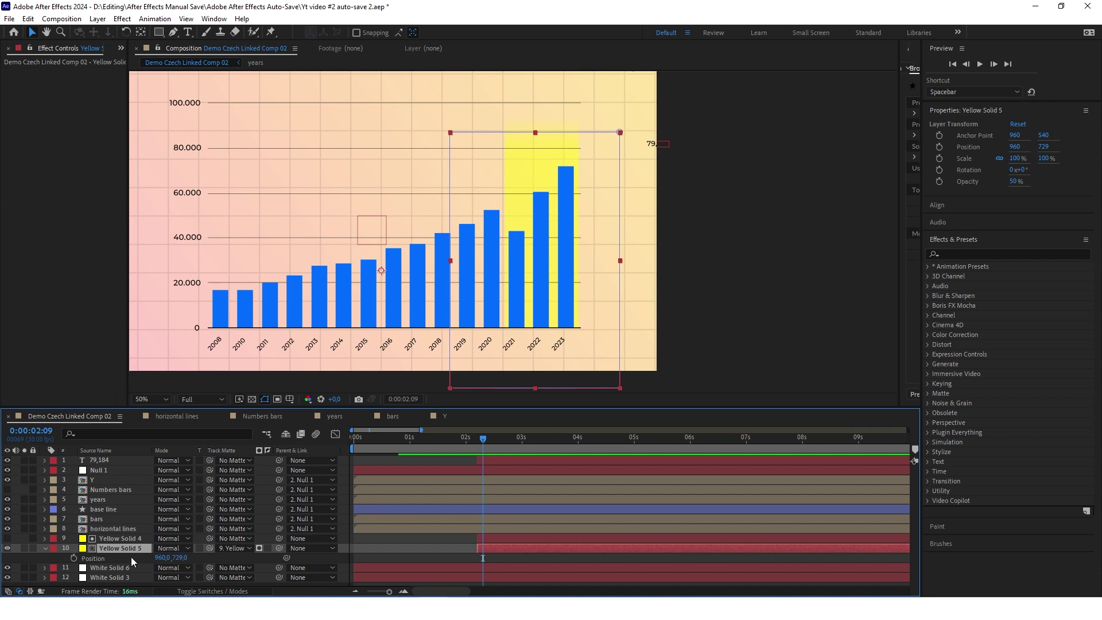
click(72, 558)
mouse_move(480, 440)
mouse_down()
mouse_move(527, 439)
mouse_move(485, 442)
mouse_up()
key(alt+shift+p)
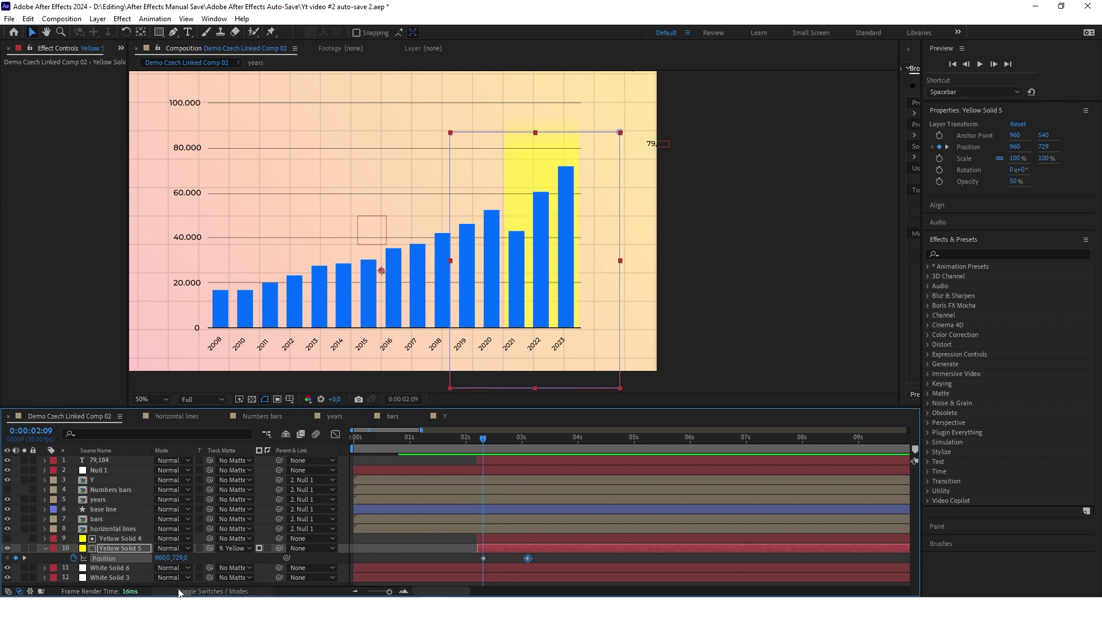
drag(178, 557, 519, 425)
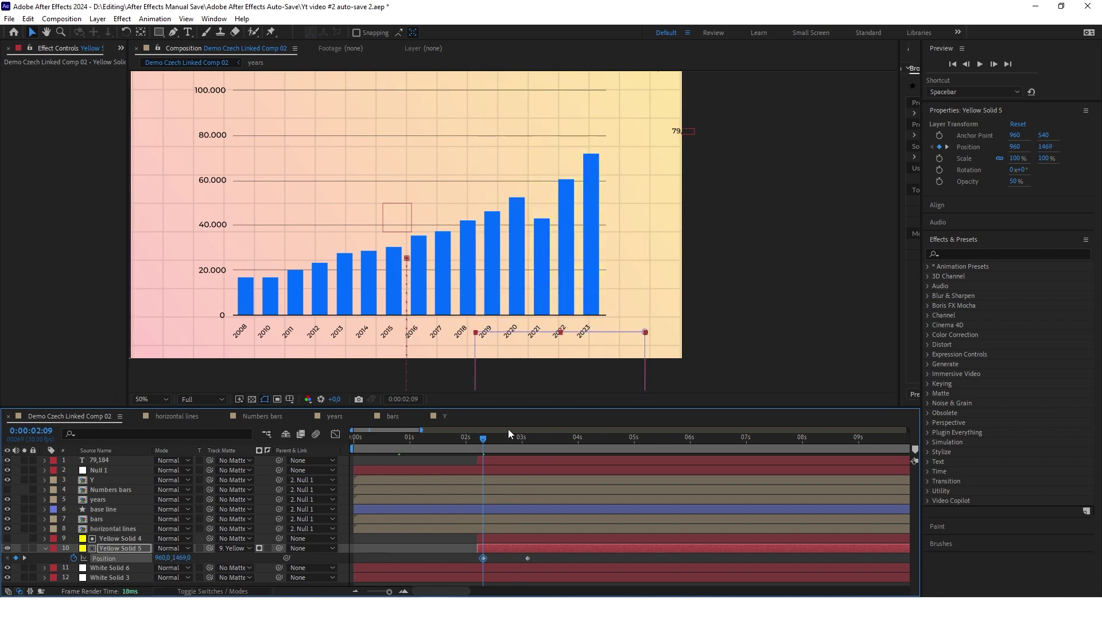
click(522, 439)
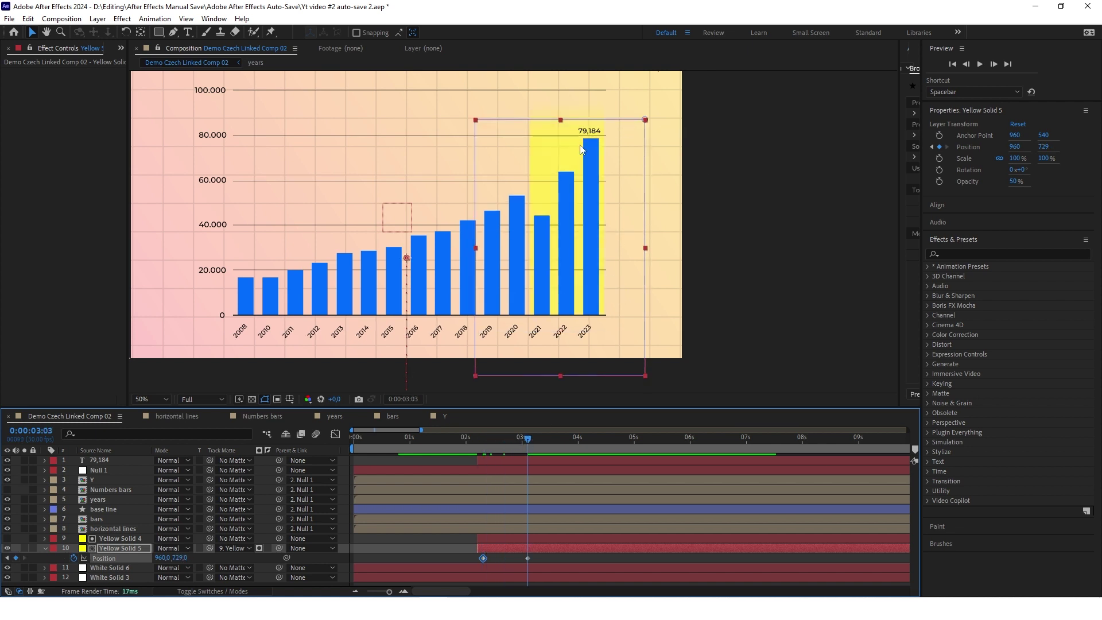
- Apply Easy Ease to both Position keyframes and shape the speed graph with an early peak and a long slow finish
click(533, 558)
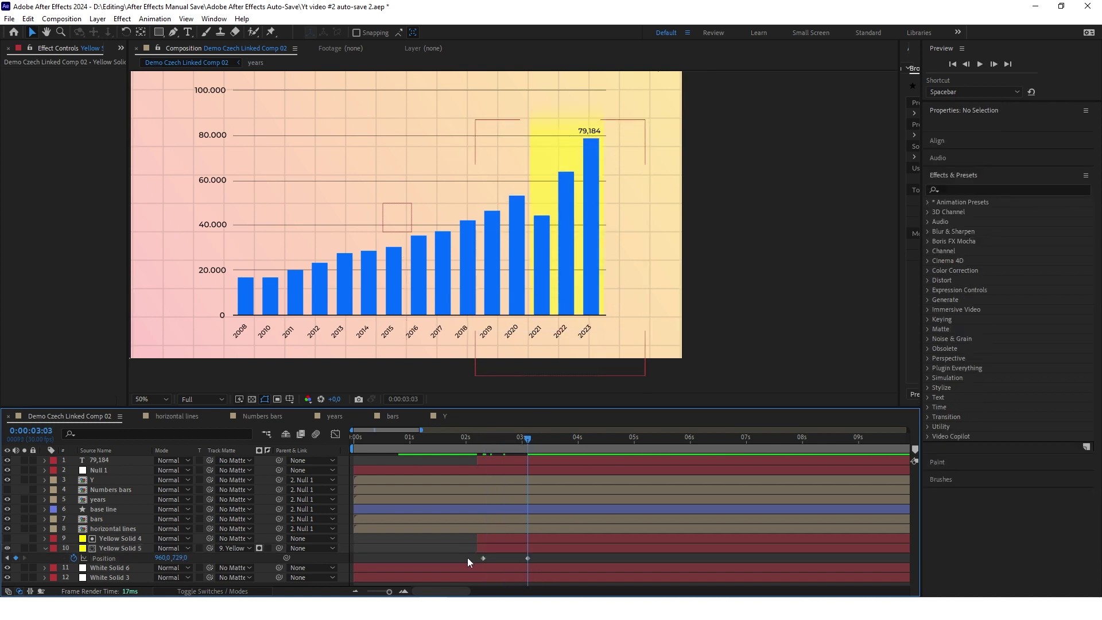
drag(467, 554, 543, 562)
key(F9)
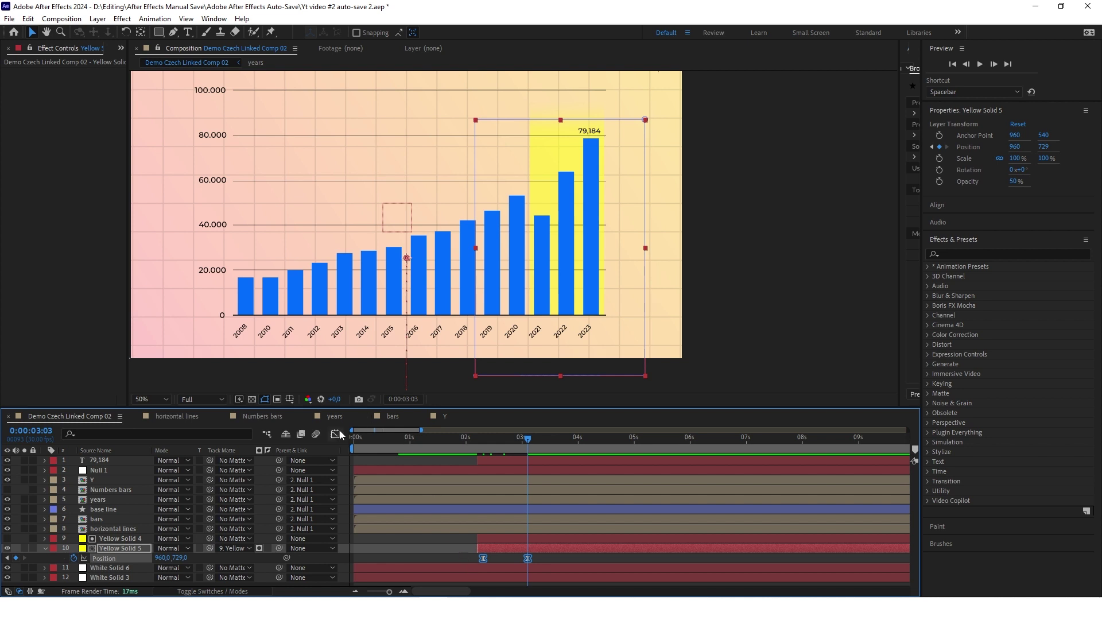
click(336, 434)
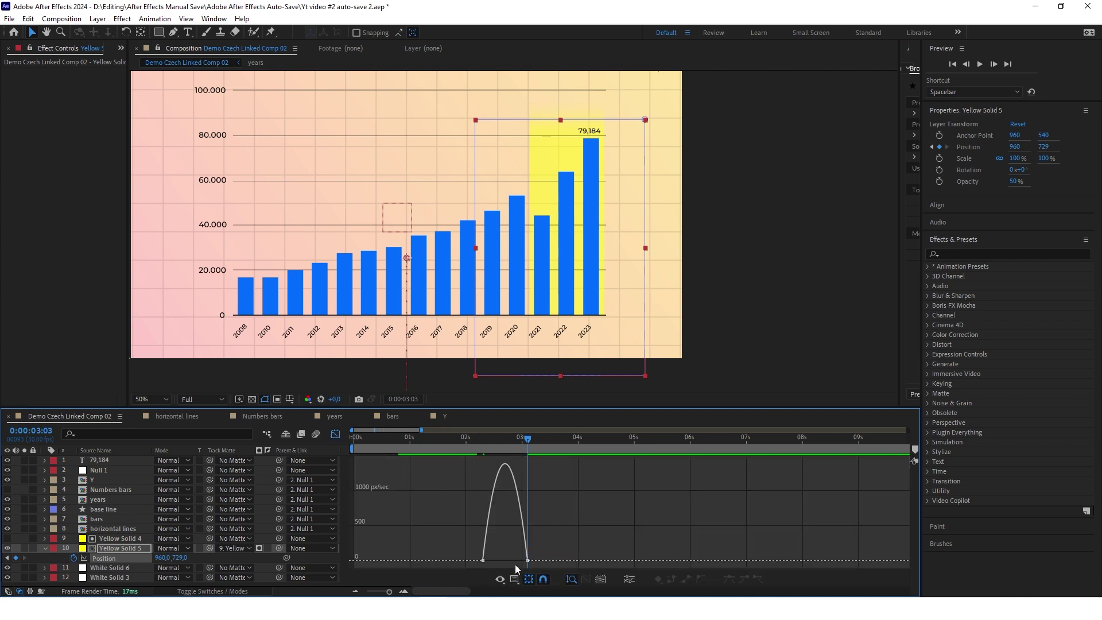
scroll(520, 560, up, 3)
drag(551, 542, 500, 561)
- Close the graph view and play back the yellow highlight rising behind the last three bars
click(560, 438)
drag(560, 441, 380, 450)
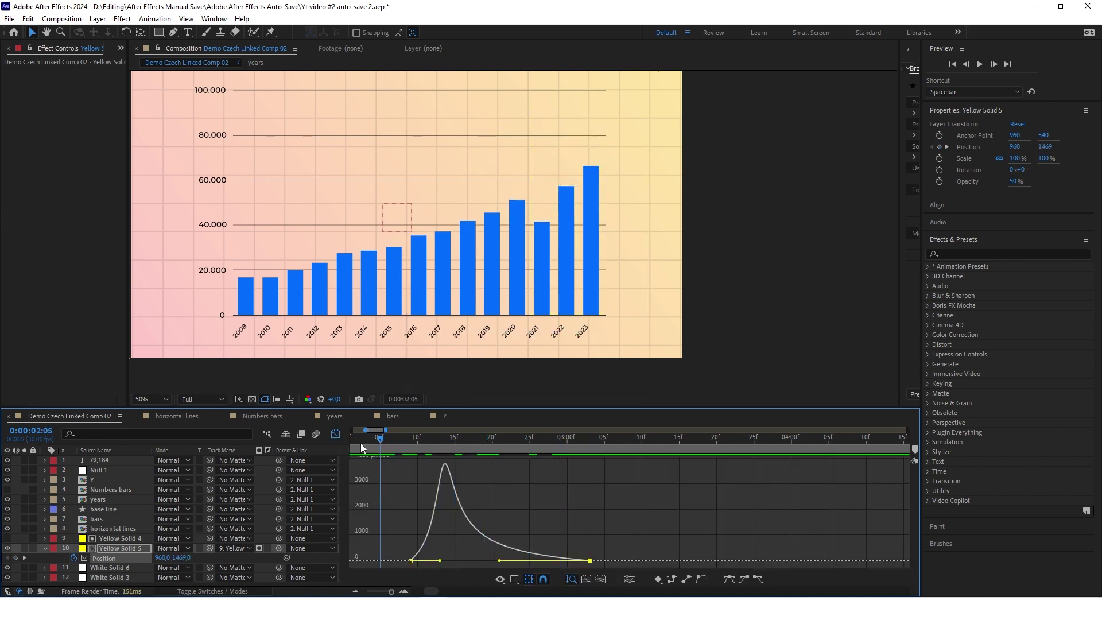
click(336, 434)
key(space)
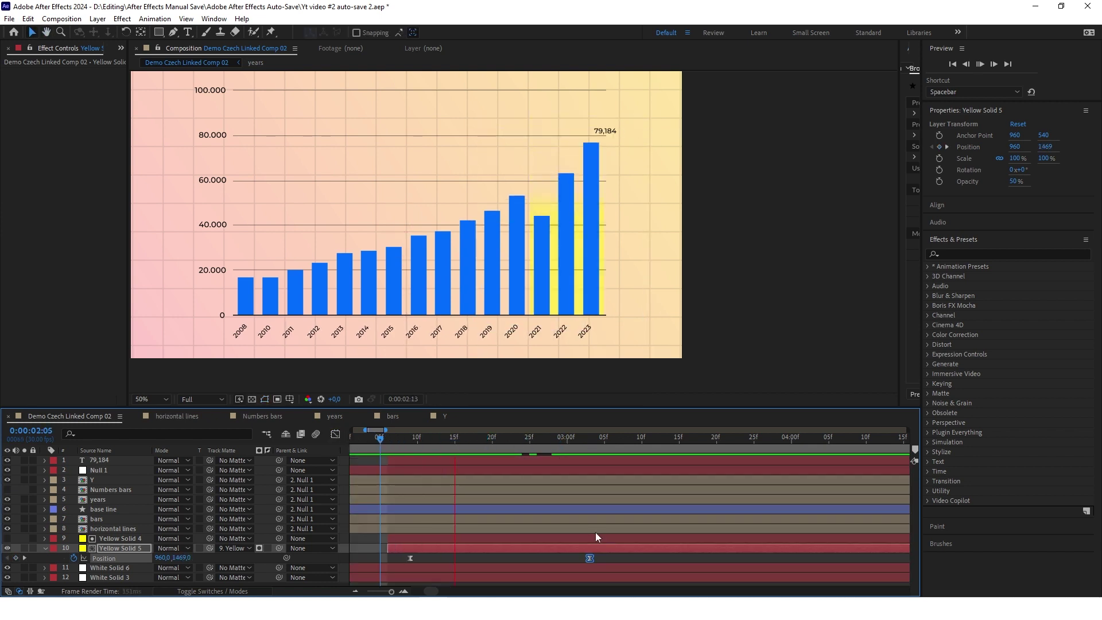
key(minus)
key(space)
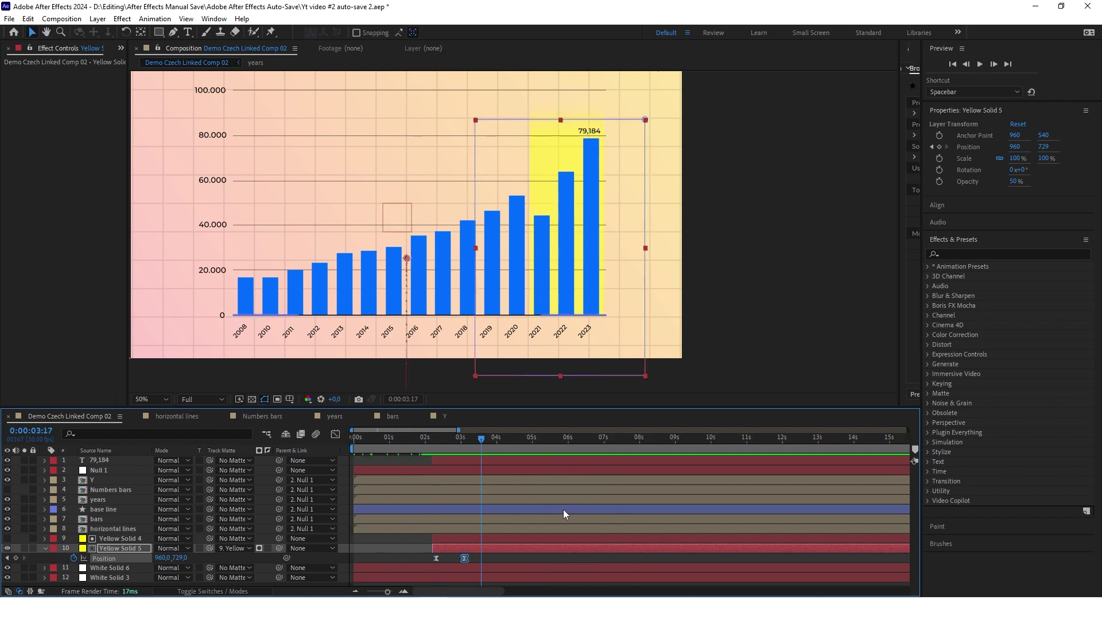
scroll(778, 289, down, 1)
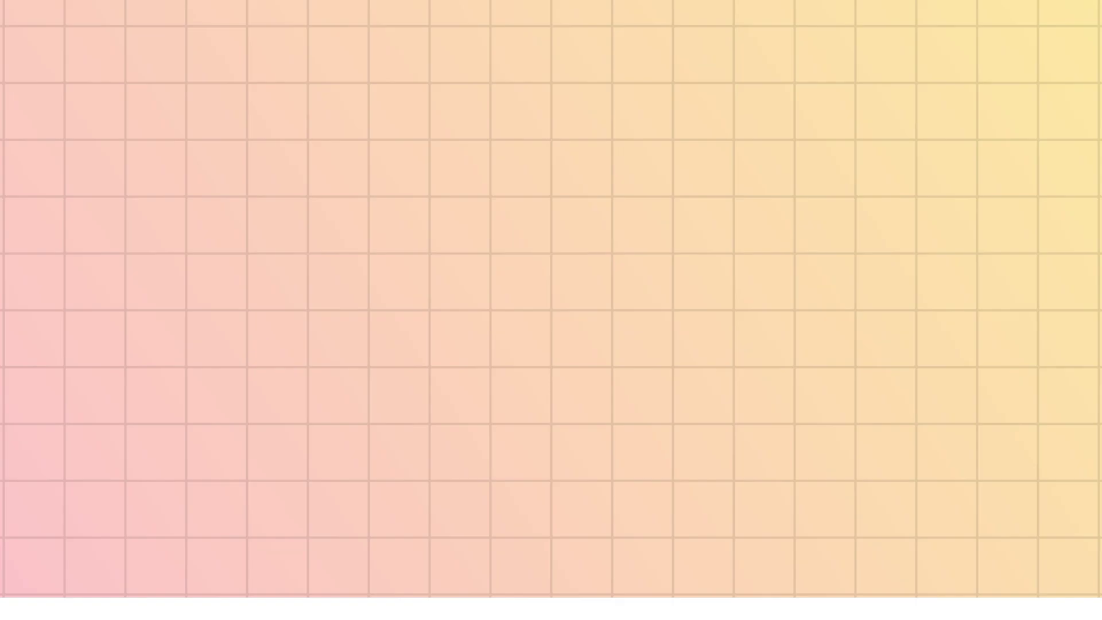